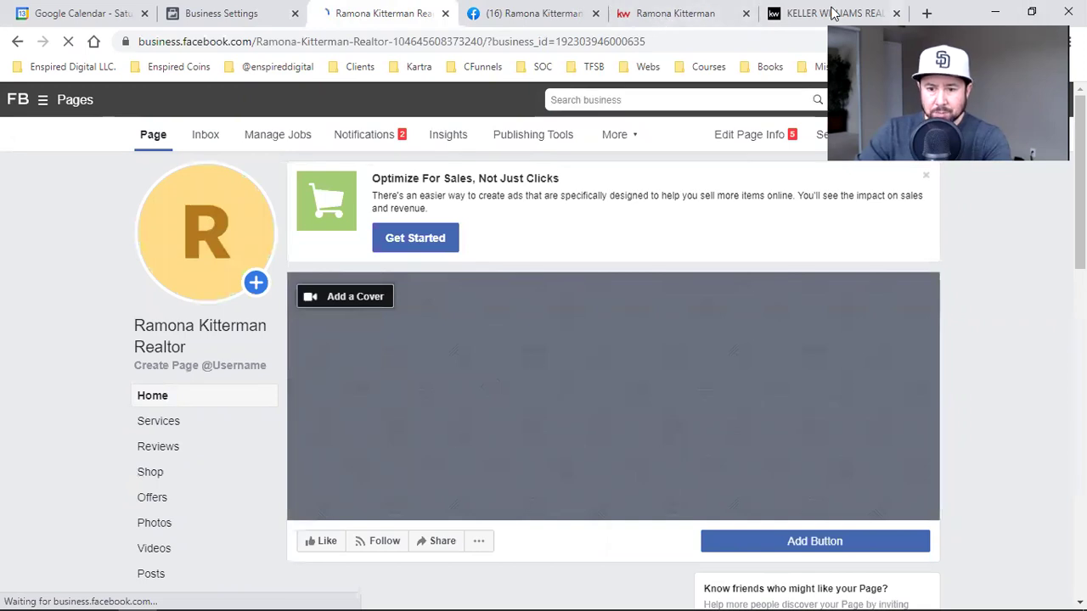
Search Google for 'Keller Williams' in a new tab.
click(927, 14)
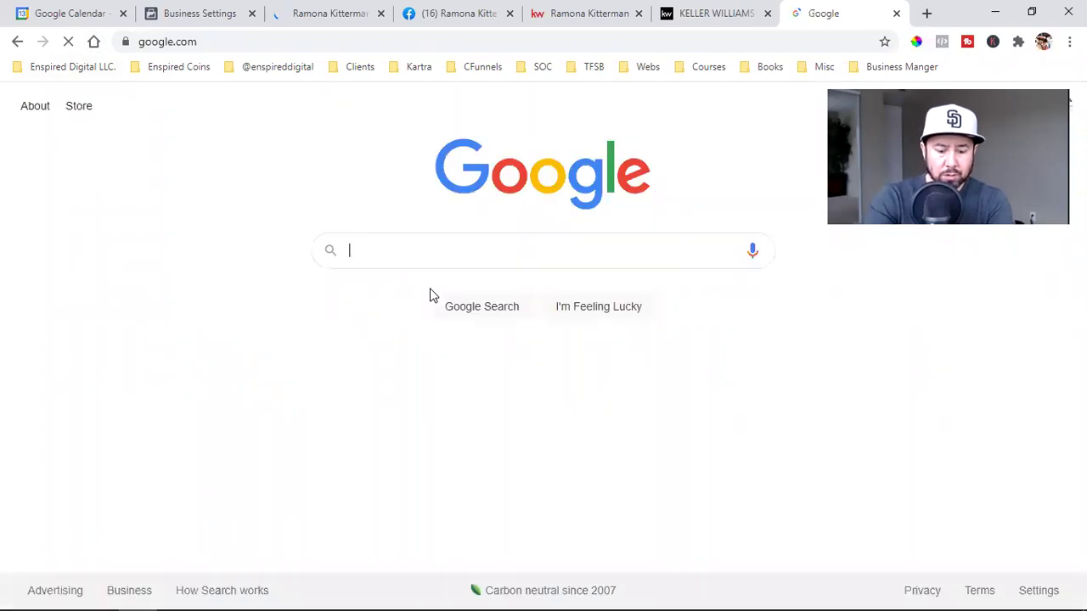
text(Keller Williams)
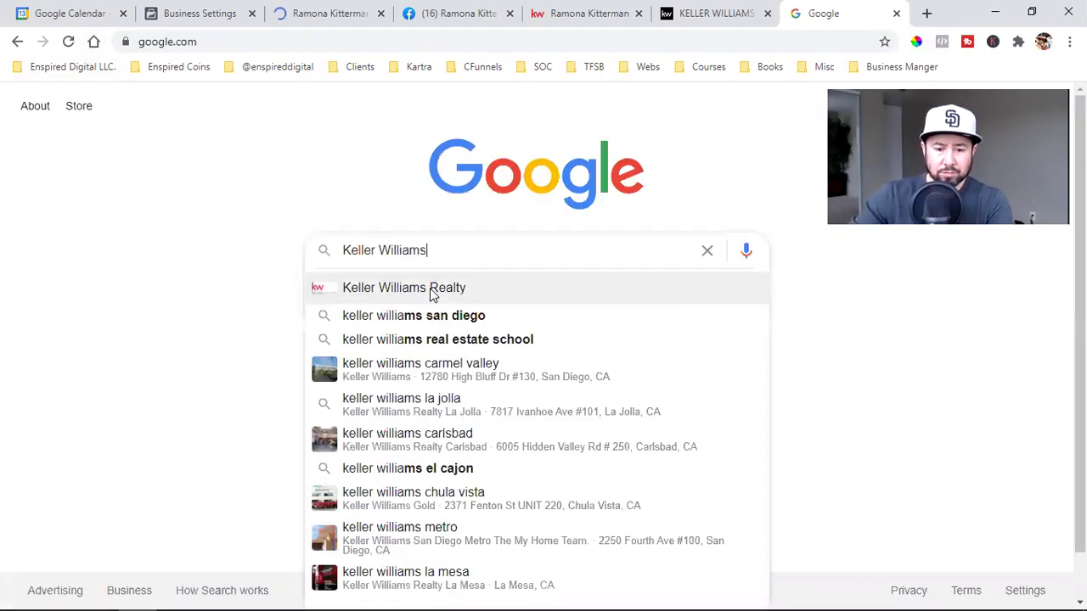
key(Return)
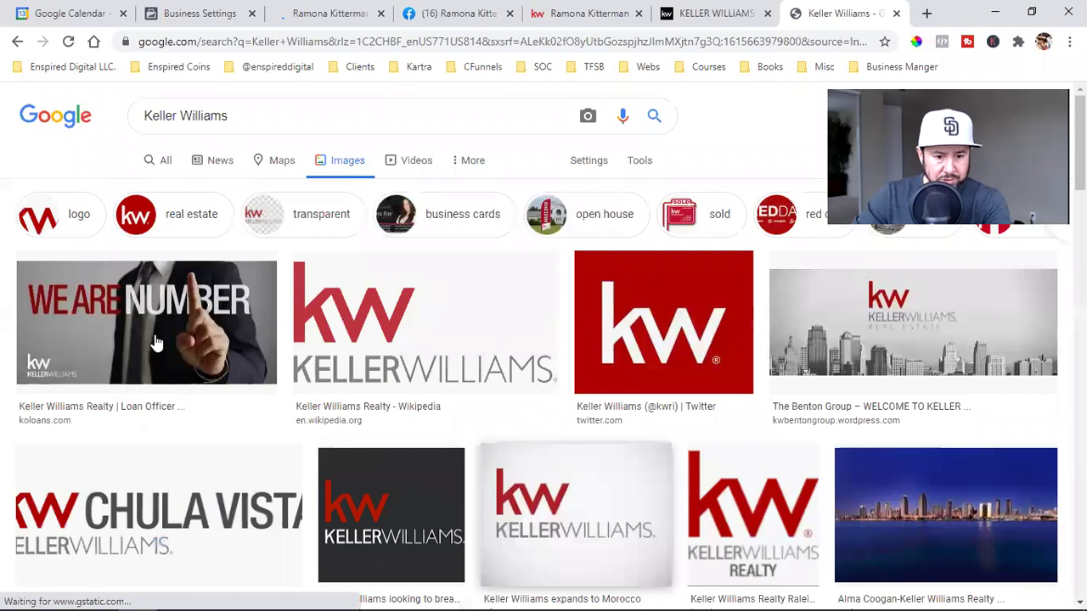
Browse the Keller Williams image results and preview the Command CRM logo image.
click(175, 319)
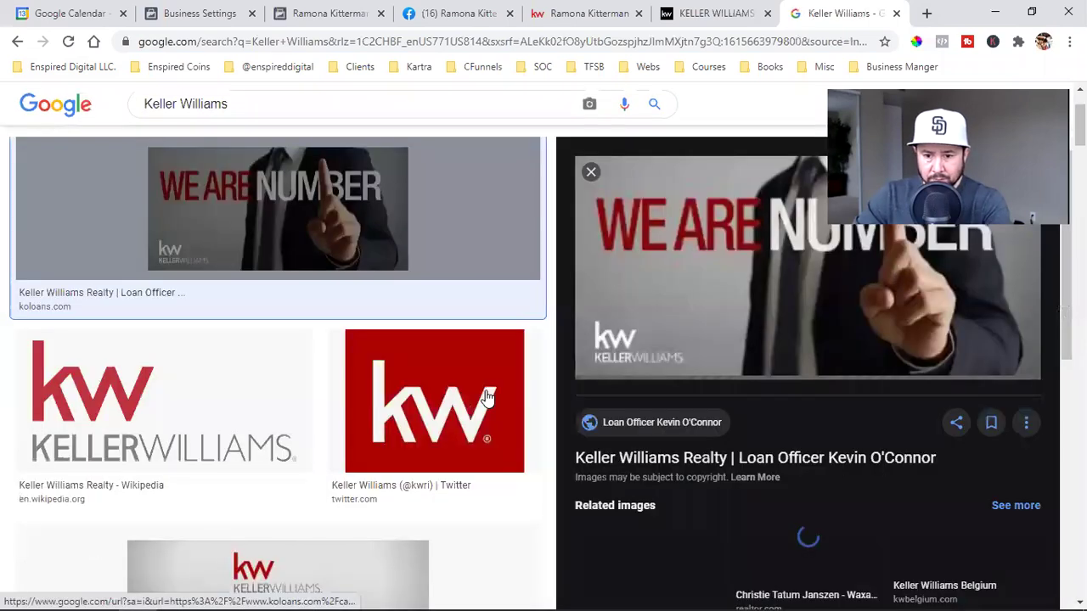
scroll(708, 395, down, 1)
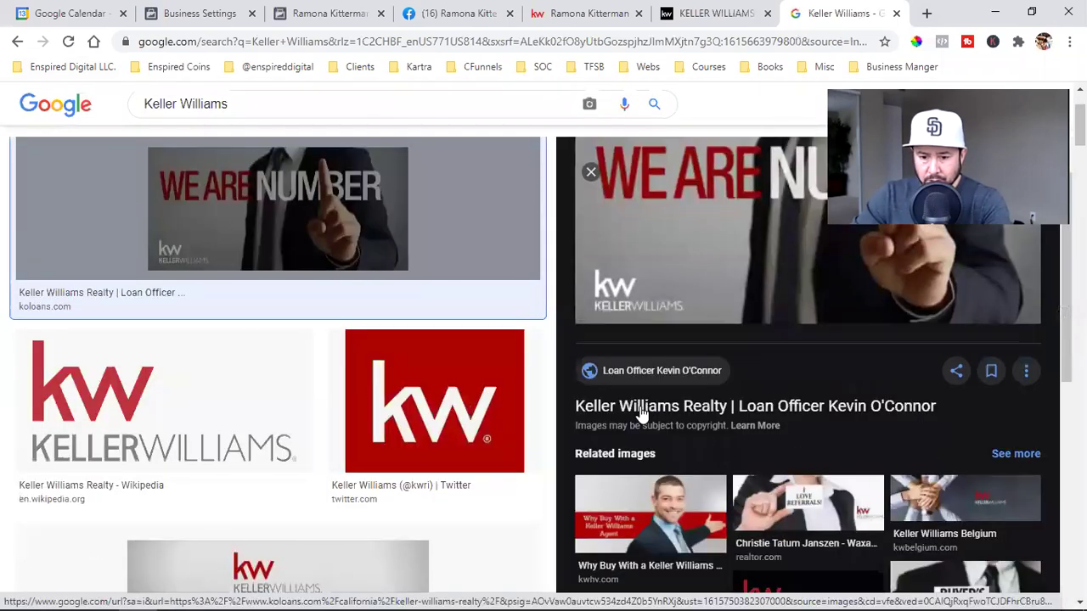
scroll(404, 428, down, 1)
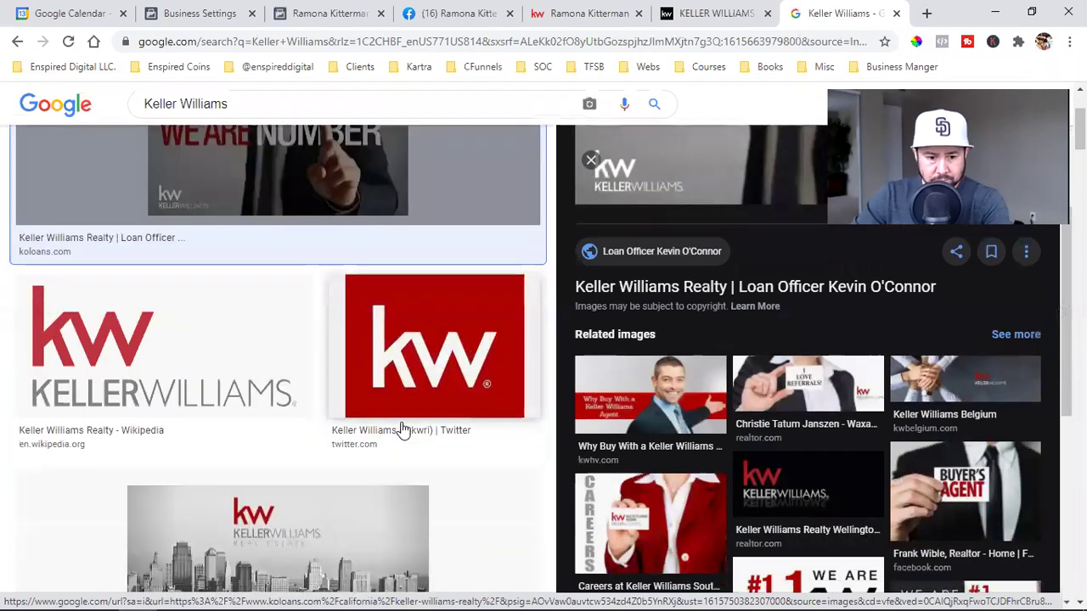
scroll(404, 428, down, 3)
click(331, 304)
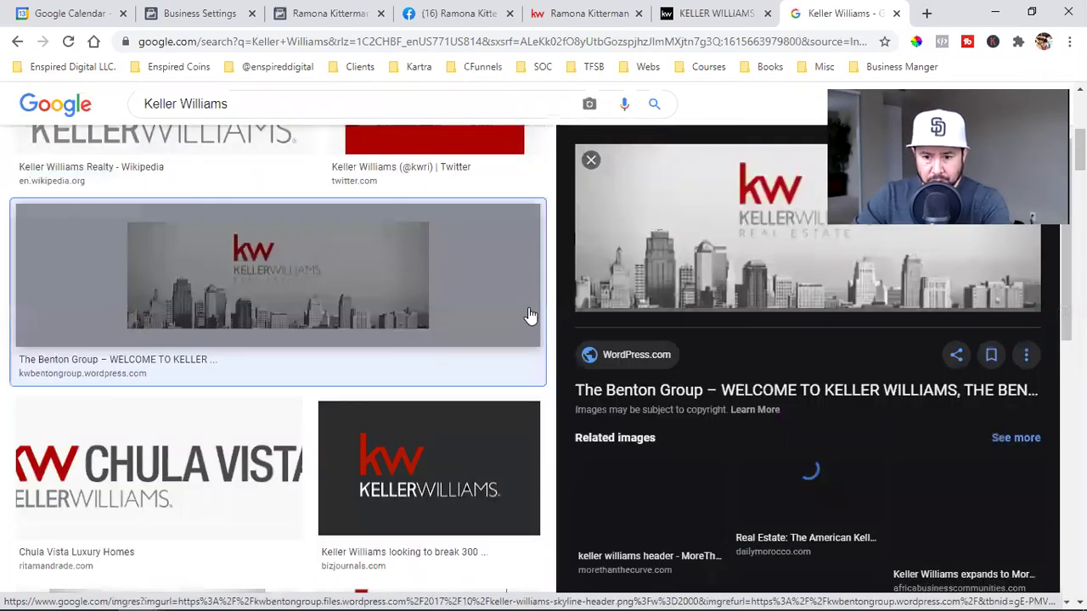
scroll(416, 456, down, 3)
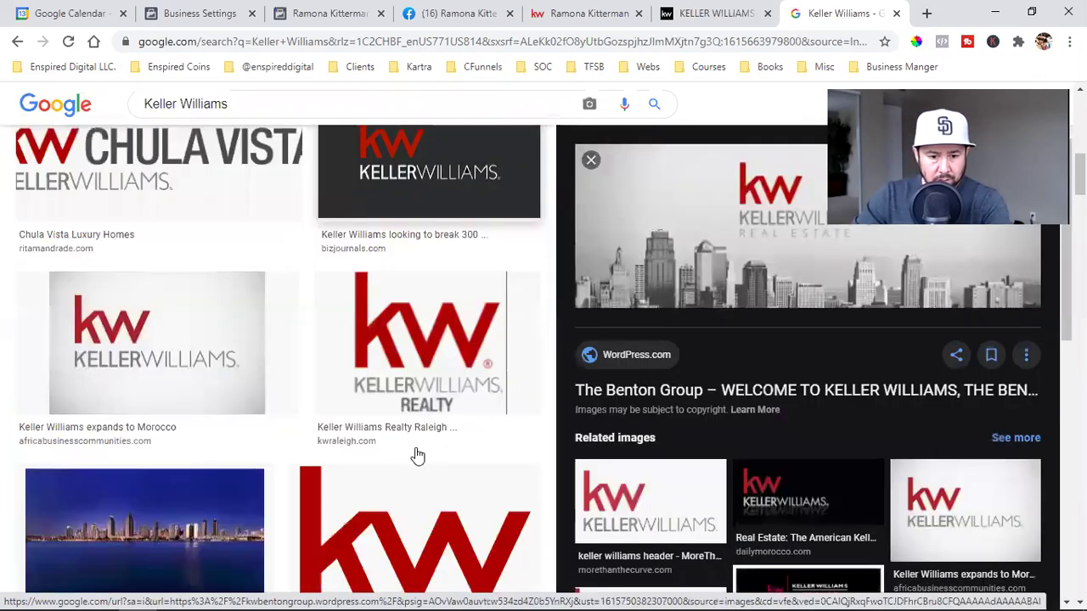
scroll(416, 454, down, 2)
scroll(416, 455, down, 1)
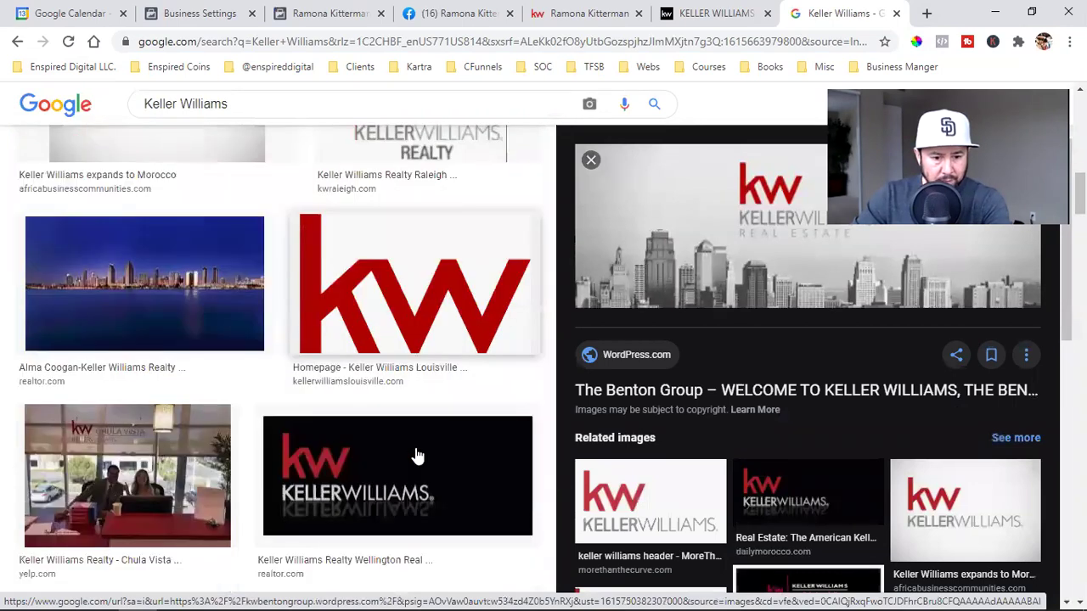
scroll(416, 455, down, 3)
scroll(417, 455, down, 3)
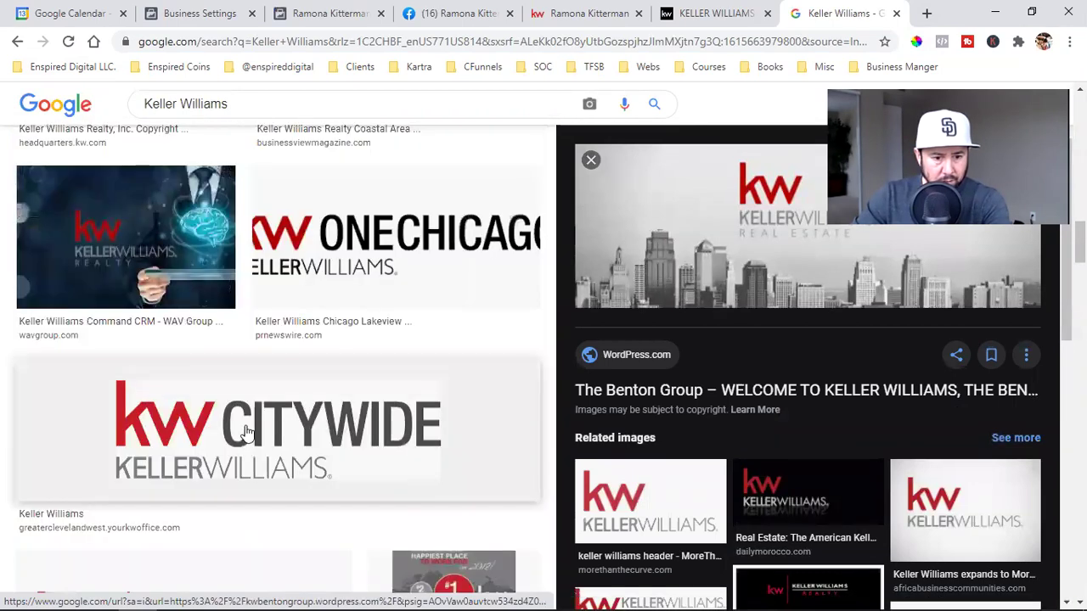
click(137, 276)
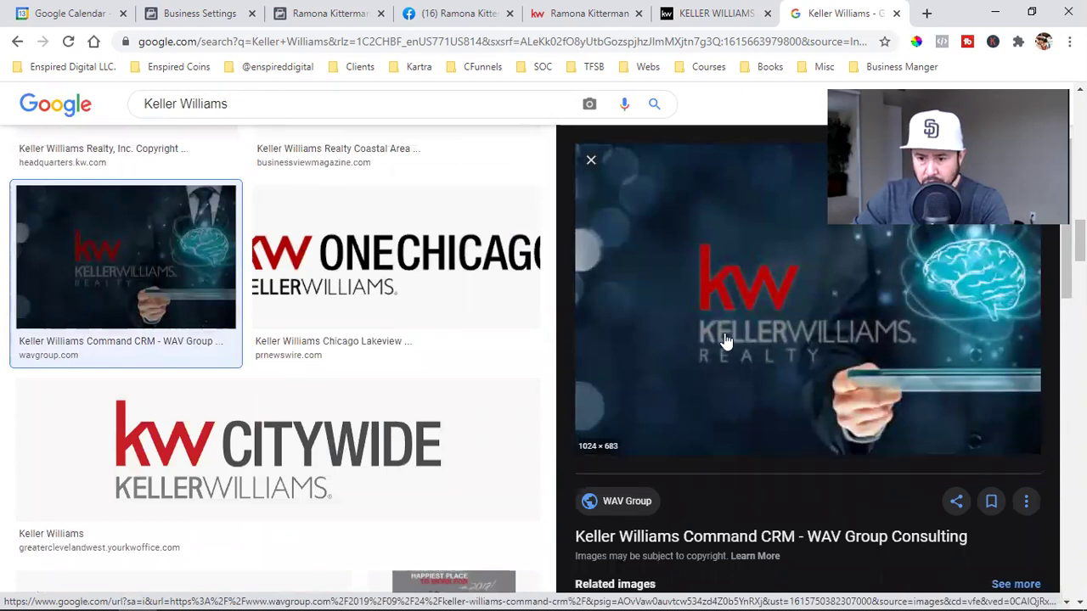
Save the Keller Williams Command CRM image to the computer.
right_click(724, 333)
click(811, 504)
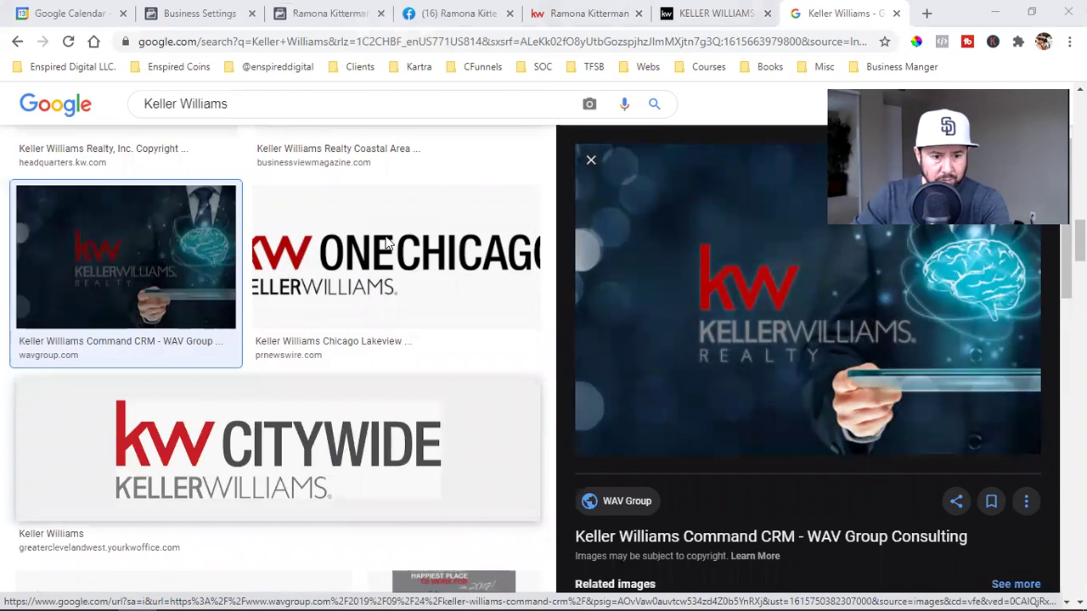
key(Return)
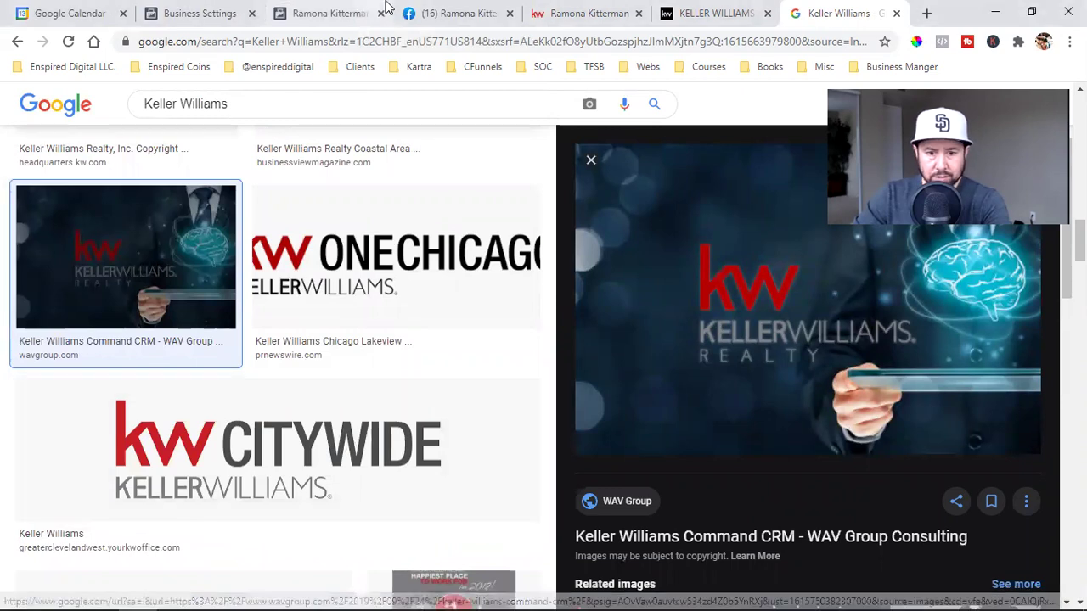
Upload the downloaded Keller Williams image as the realtor page's cover photo, then return to Google Images.
click(328, 13)
scroll(509, 371, down, 2)
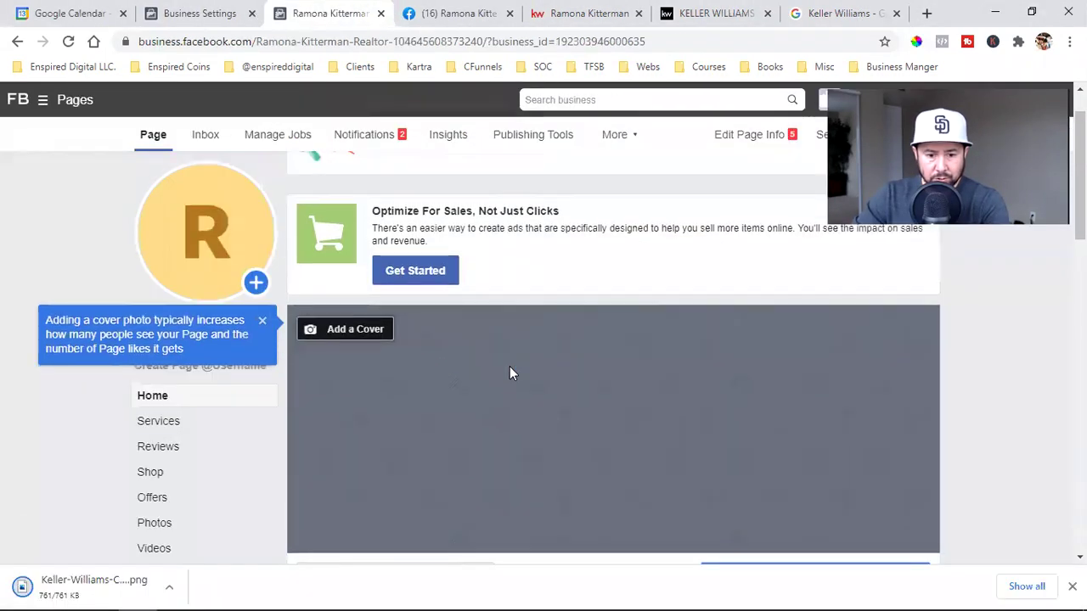
click(333, 233)
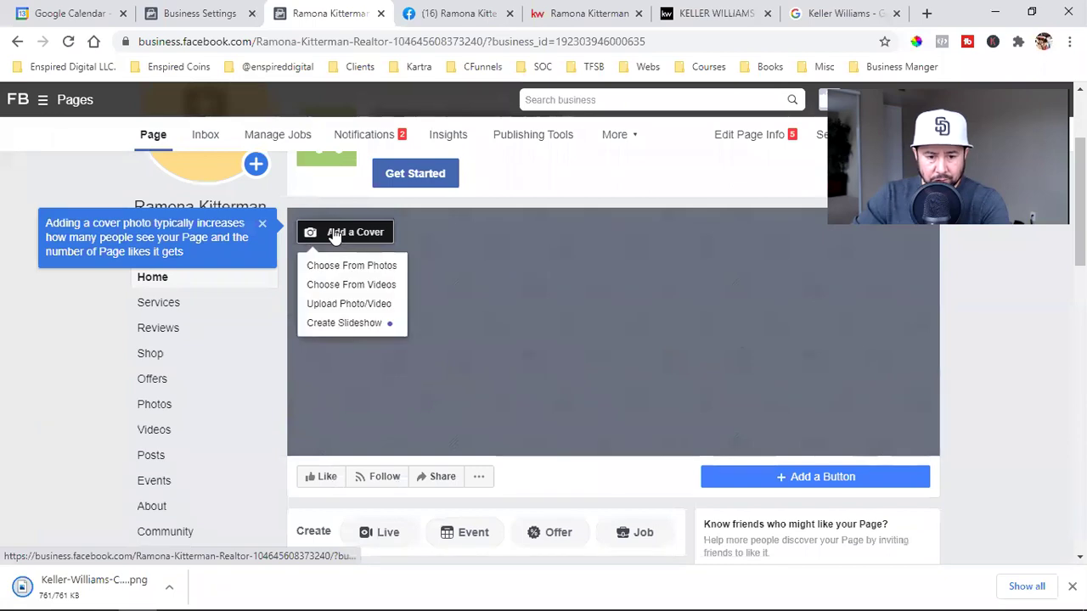
click(359, 304)
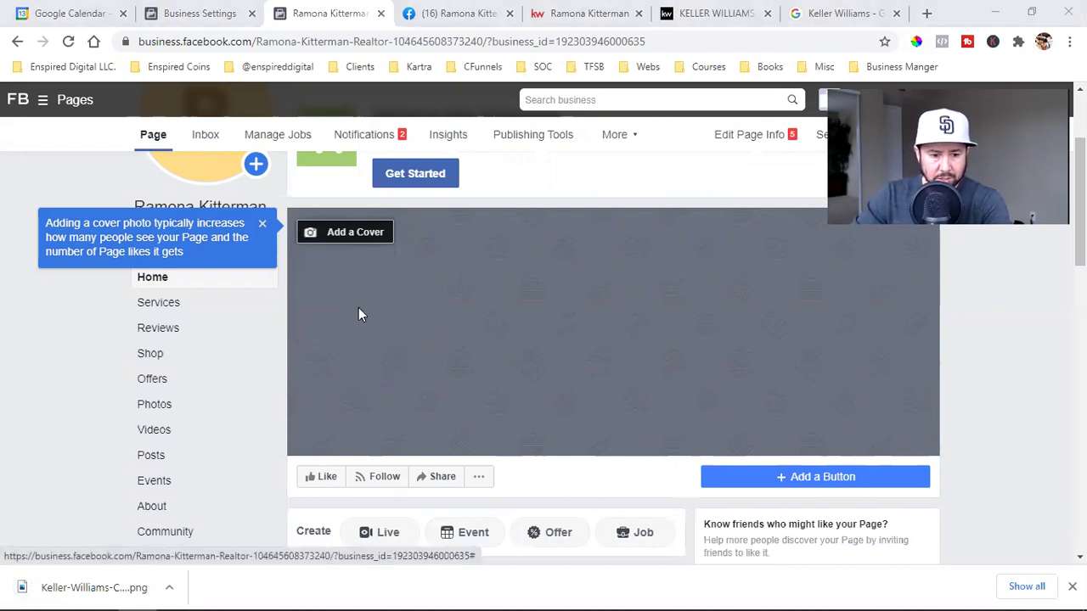
double_click(393, 363)
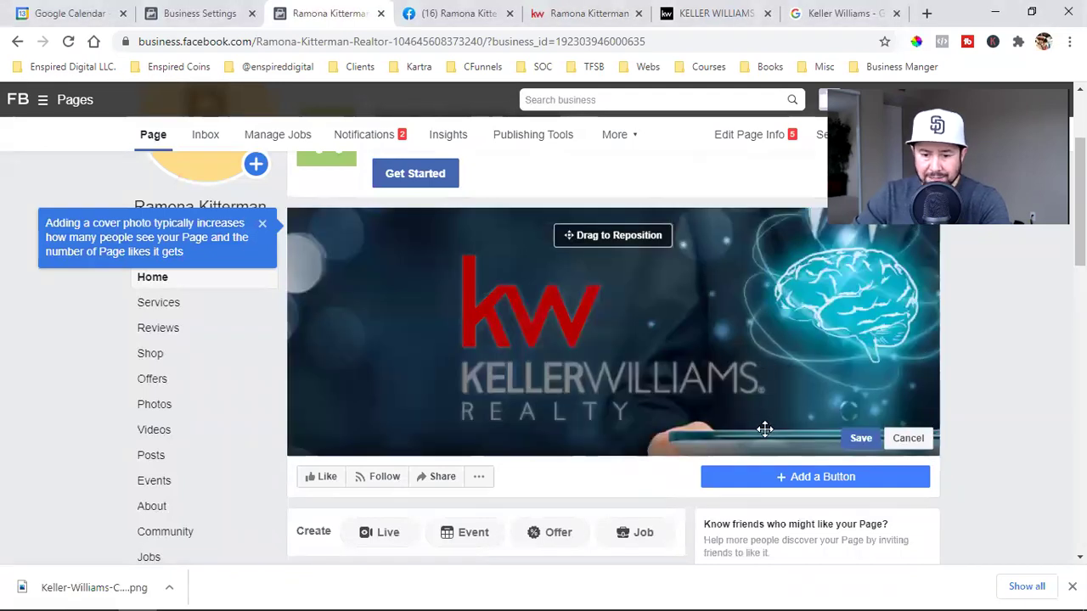
click(864, 442)
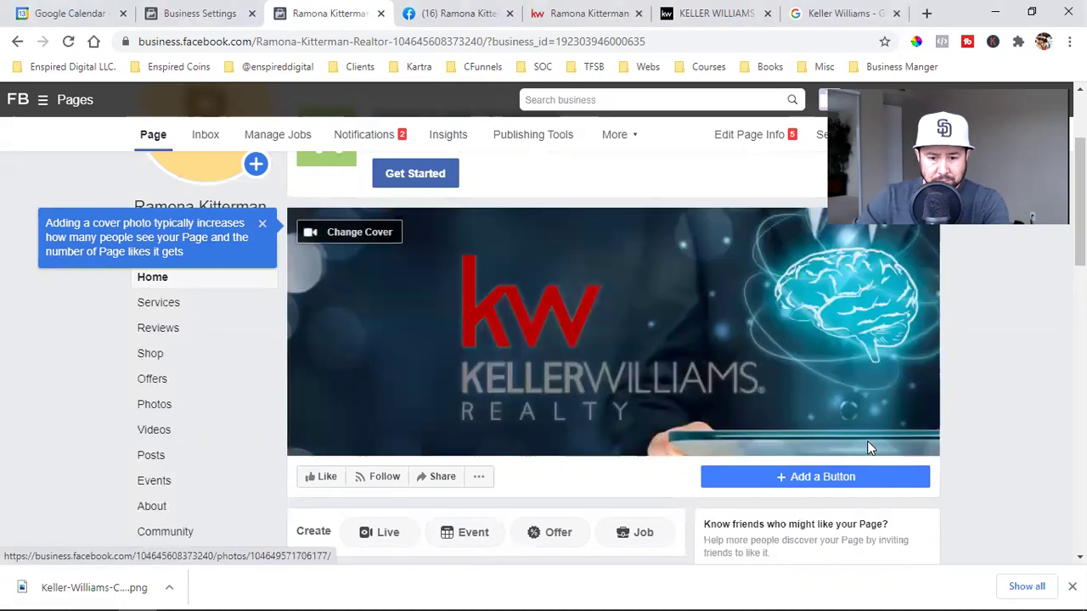
scroll(250, 345, up, 2)
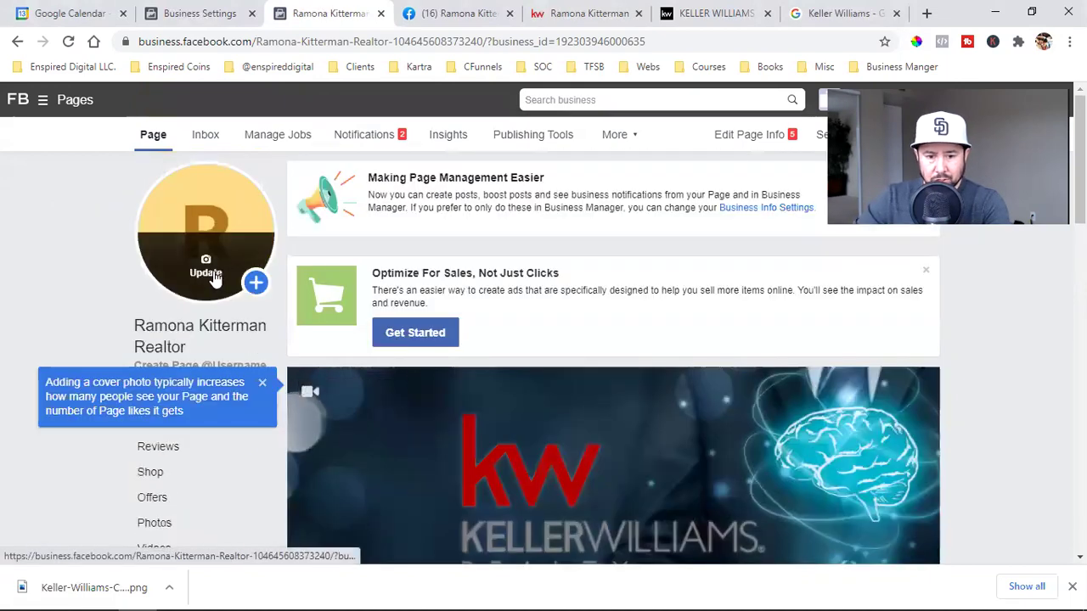
click(841, 13)
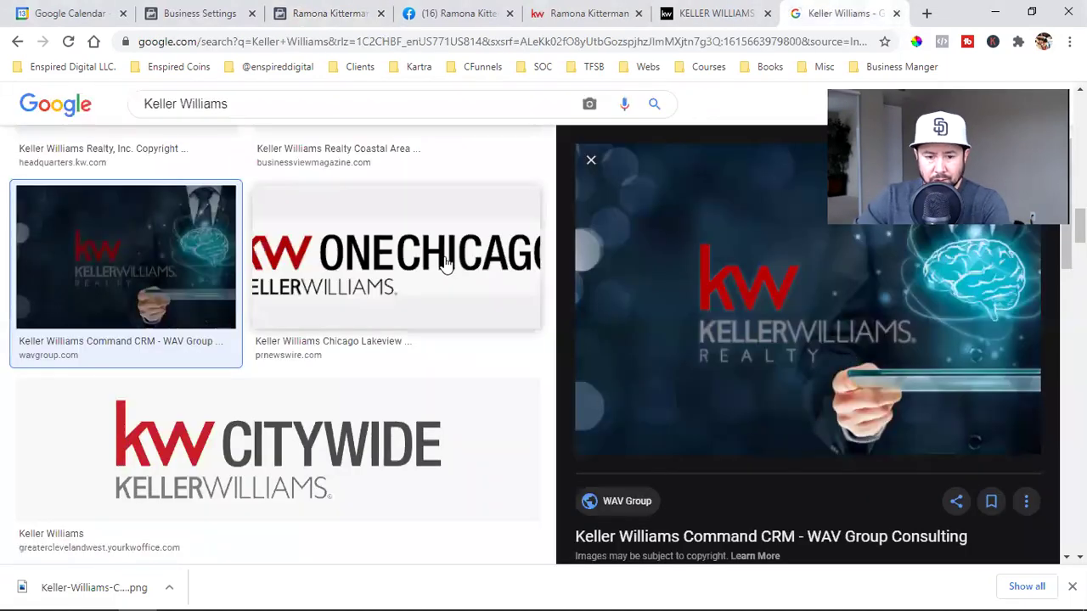
Browse more Keller Williams logo results, then switch to the realtor's personal Facebook profile.
scroll(442, 280, down, 10)
scroll(402, 413, down, 5)
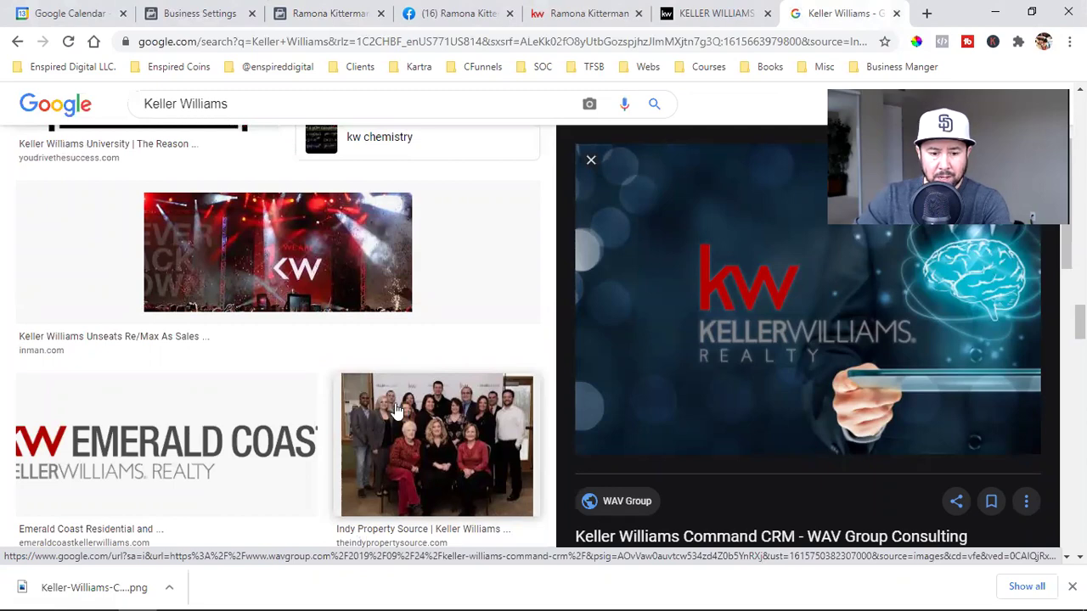
scroll(349, 450, down, 5)
scroll(350, 450, down, 10)
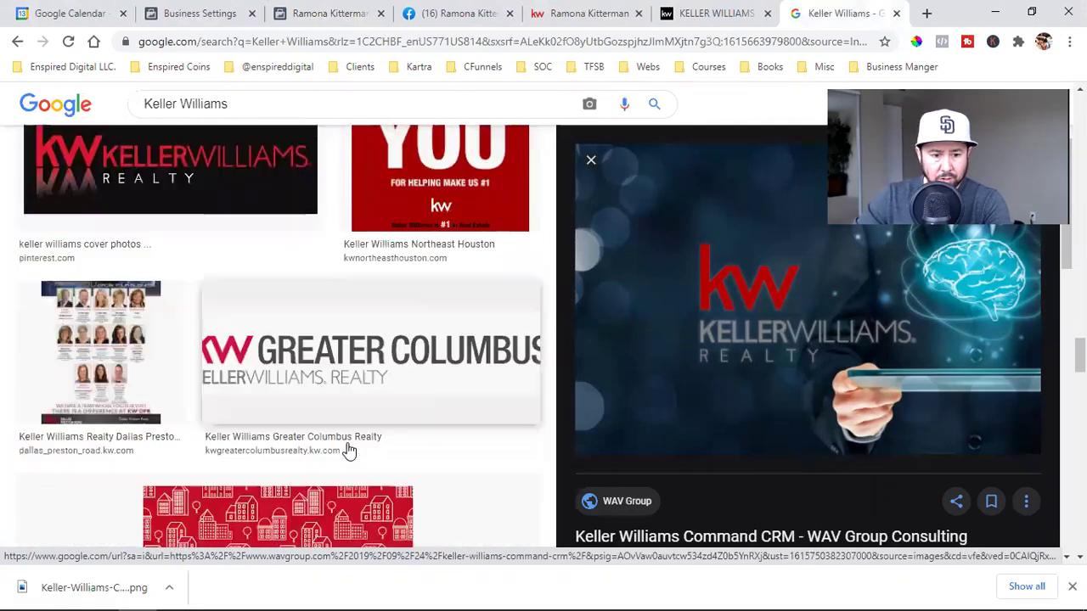
scroll(350, 450, down, 4)
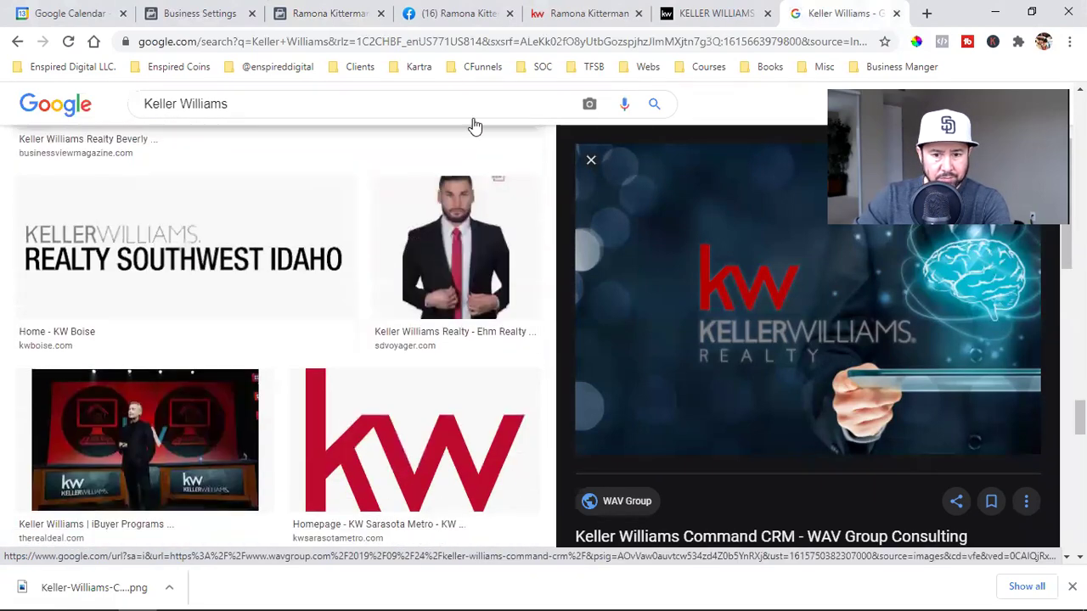
click(450, 10)
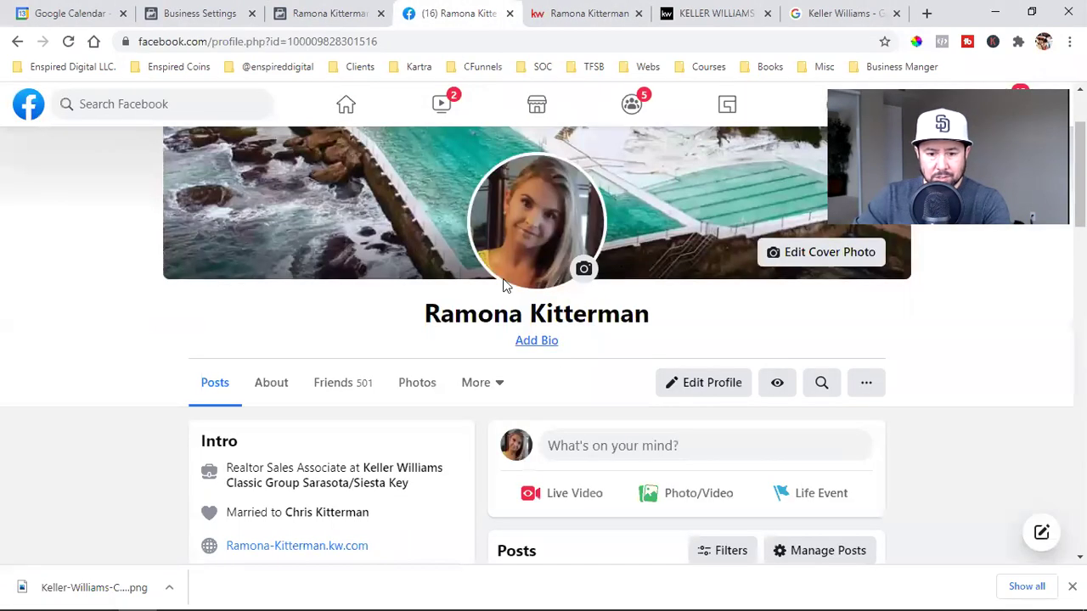
scroll(501, 288, up, 1)
Open the photo of the couple overlooking the harbour from the profile's photos.
click(439, 468)
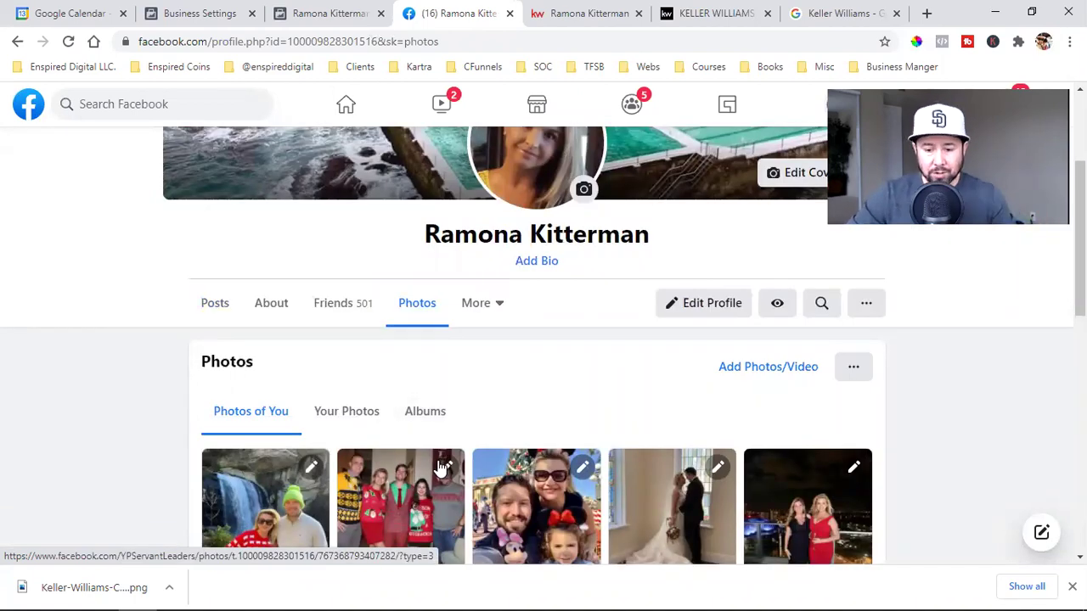
scroll(440, 469, down, 2)
scroll(441, 468, down, 1)
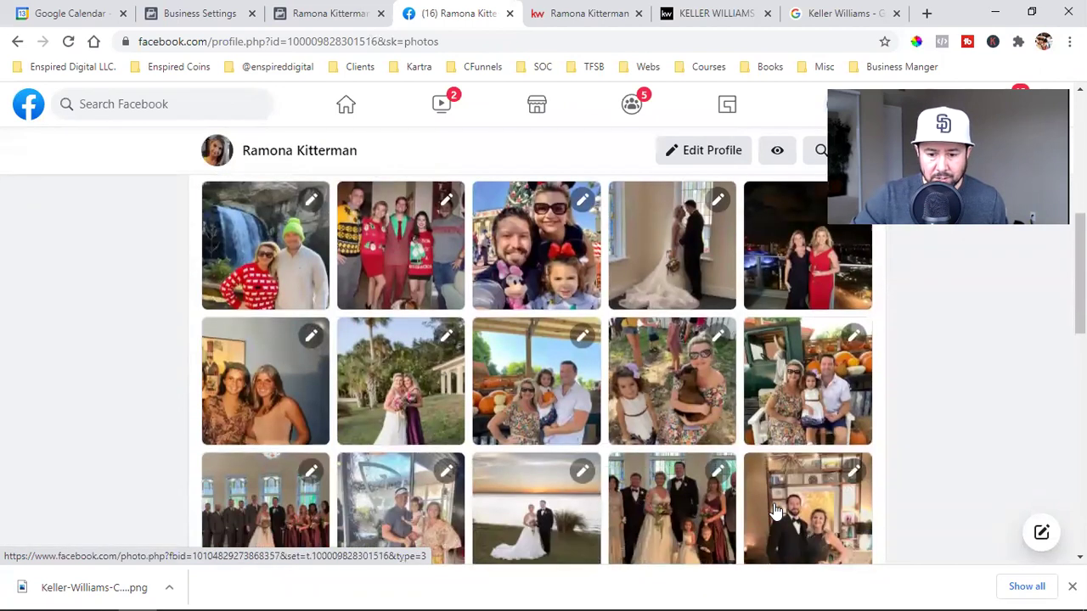
scroll(775, 511, down, 1)
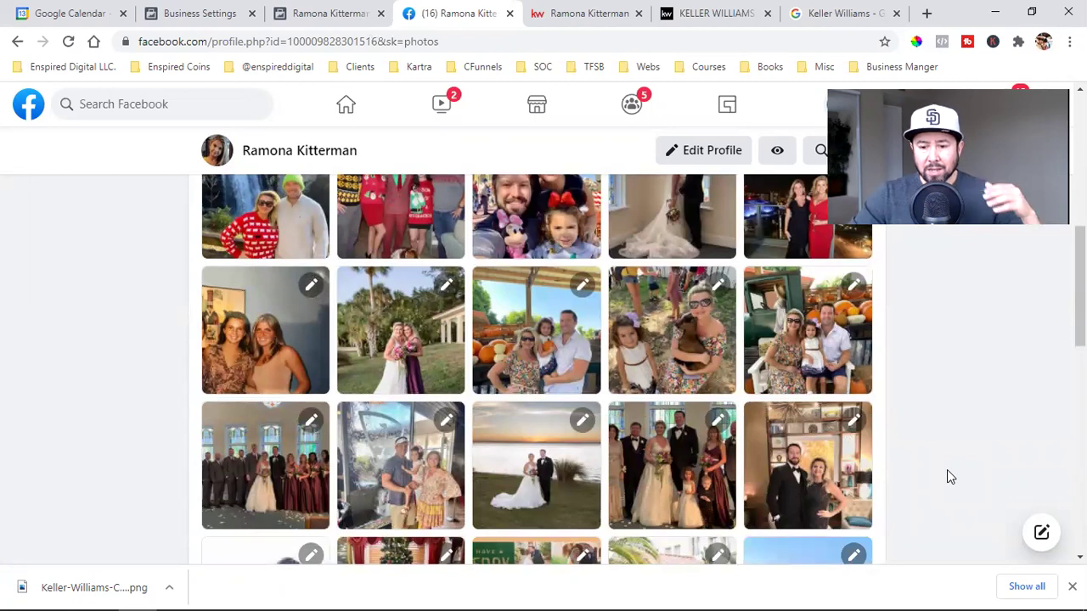
scroll(949, 477, down, 3)
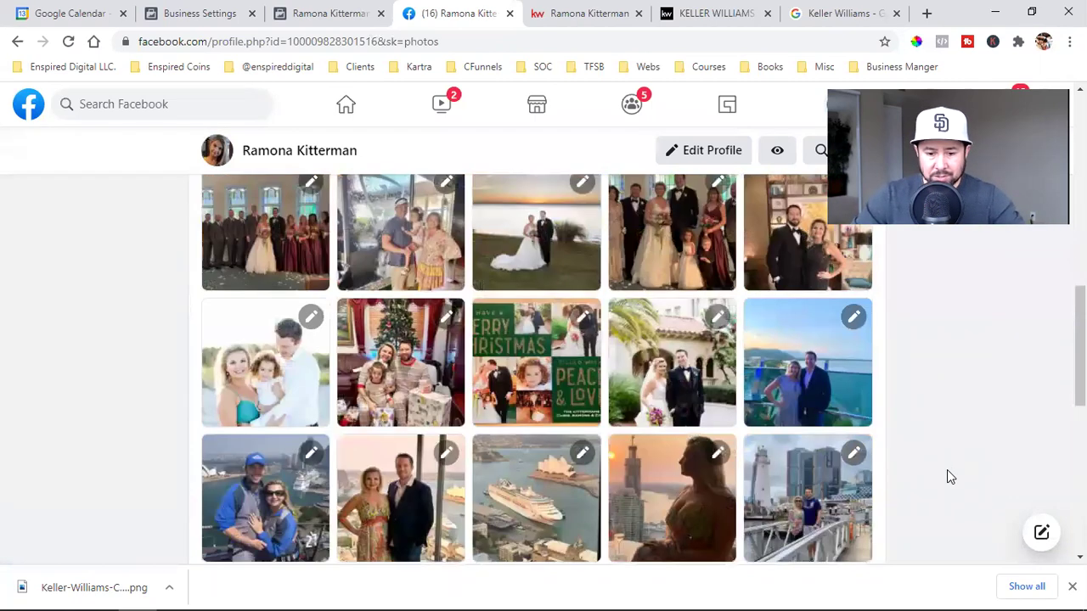
click(397, 503)
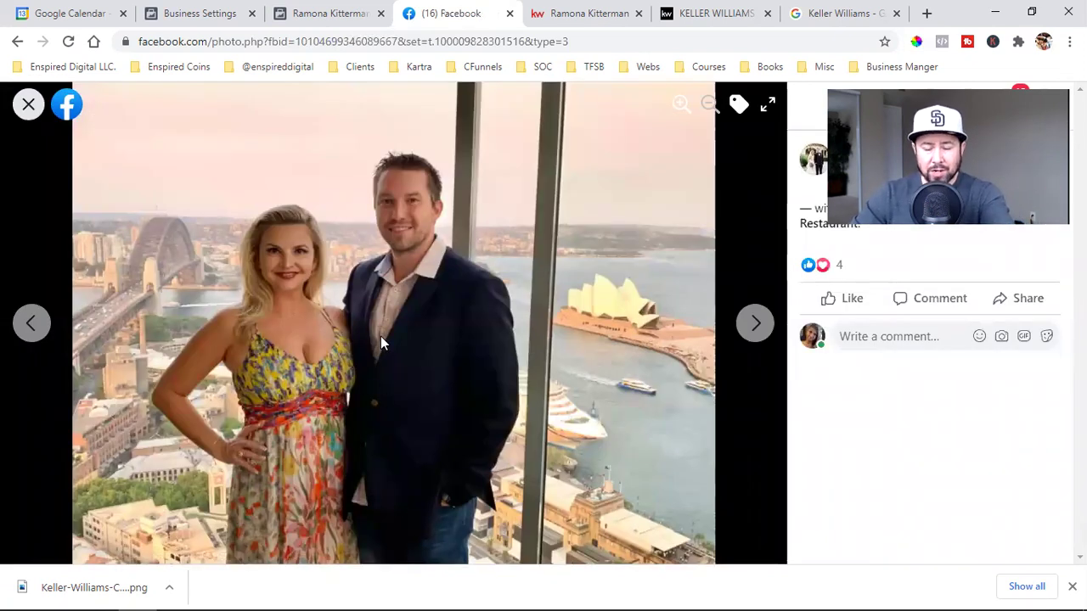
Save the harbour photo to the computer as a .jpg file.
right_click(400, 302)
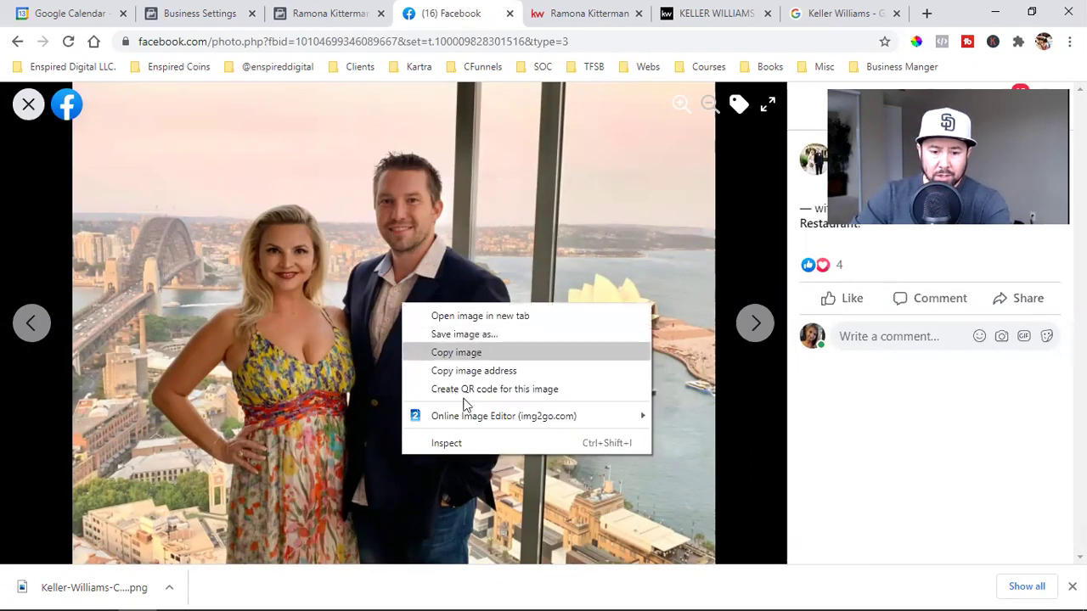
click(499, 339)
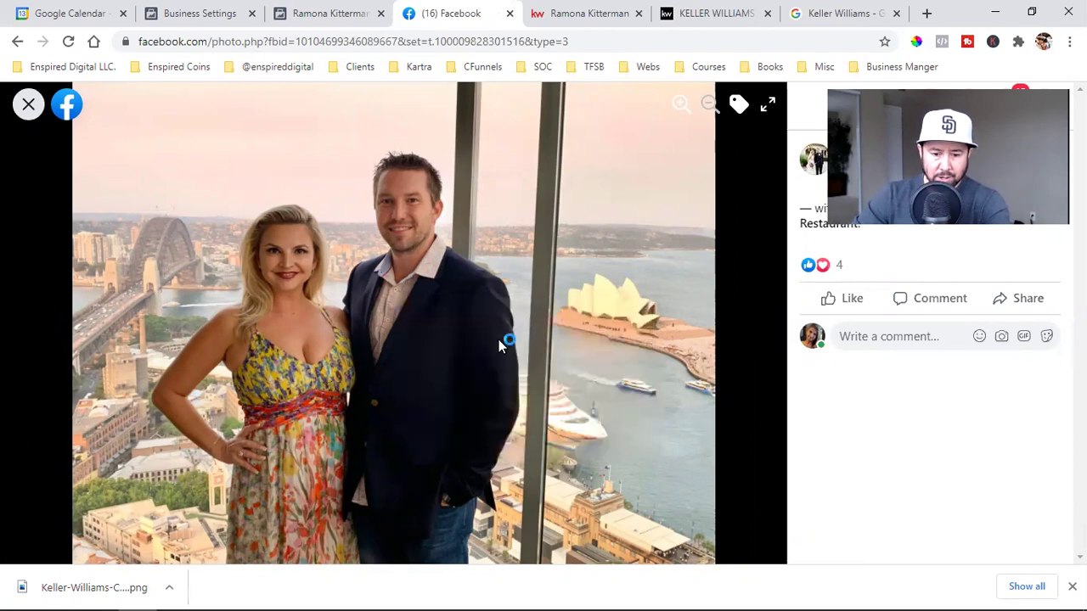
click(418, 337)
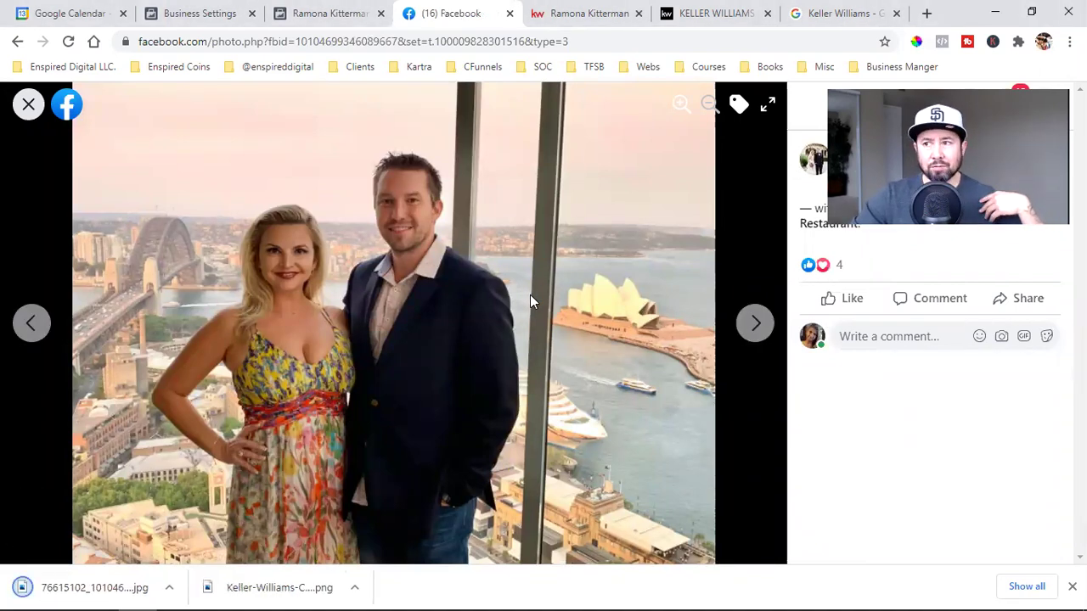
click(337, 10)
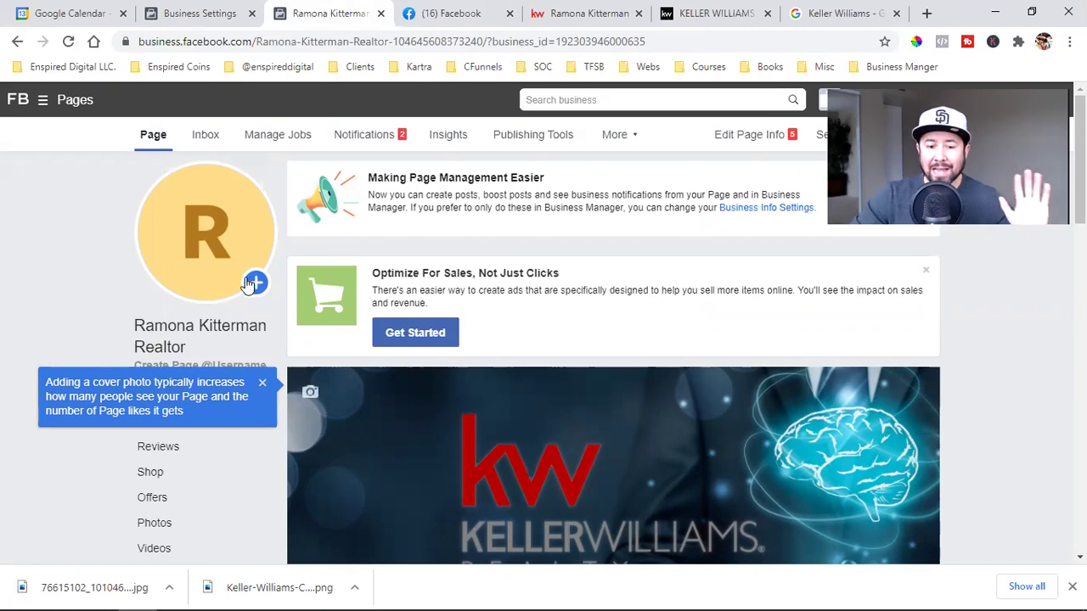
Dismiss the cover-photo tip, view the current profile picture, and start a new page story.
click(205, 259)
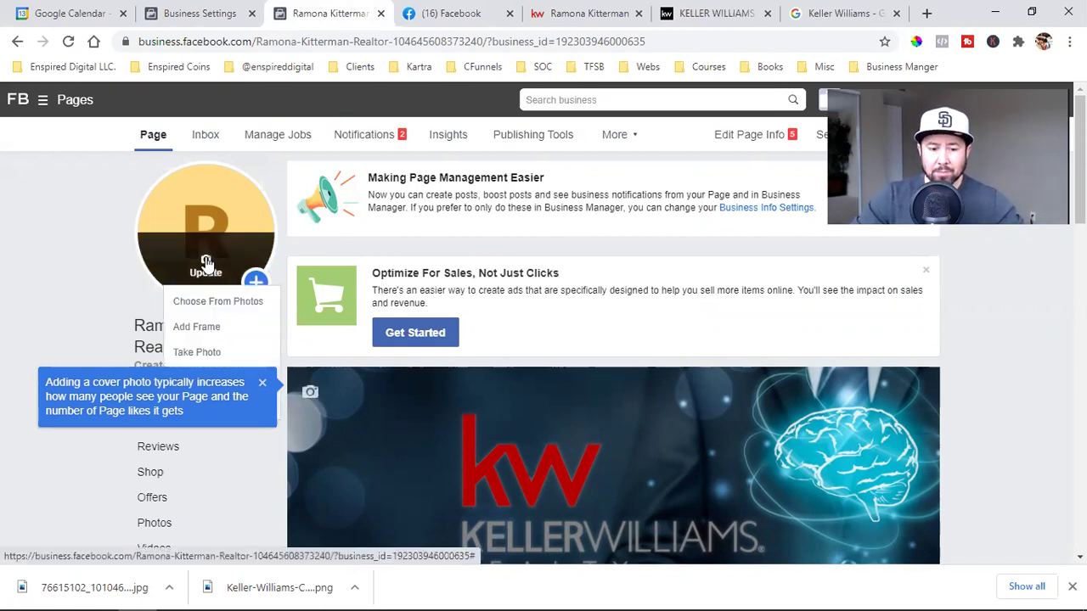
click(263, 388)
click(263, 389)
scroll(246, 289, down, 1)
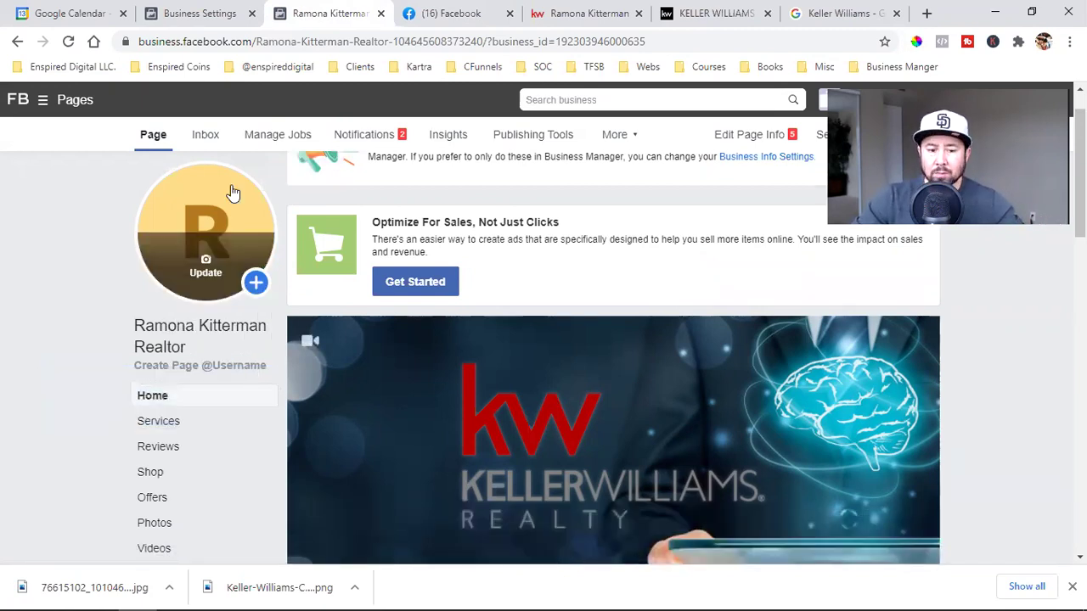
click(232, 193)
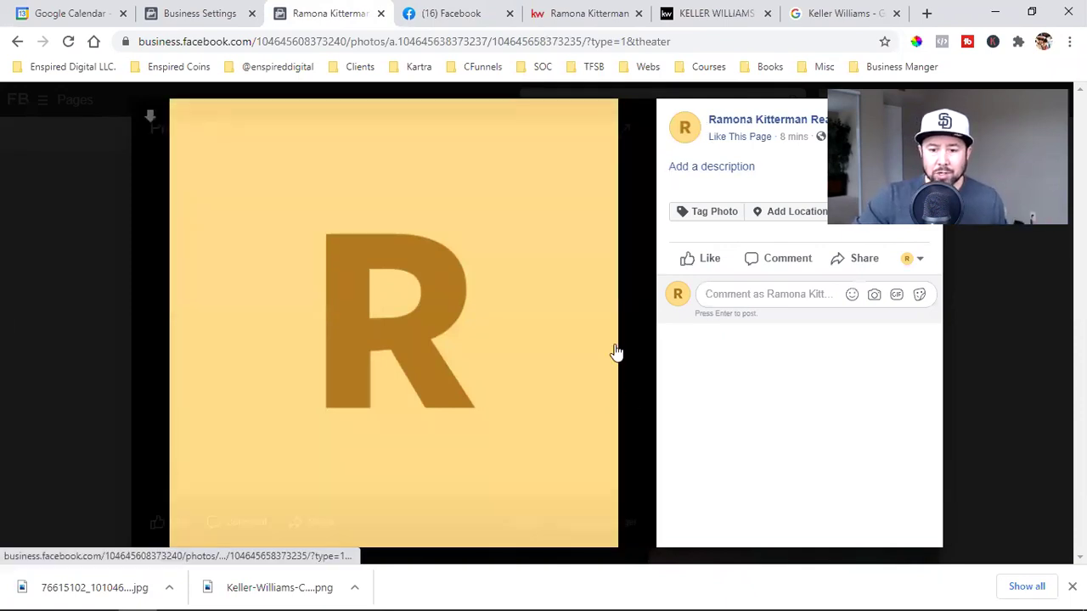
click(1026, 366)
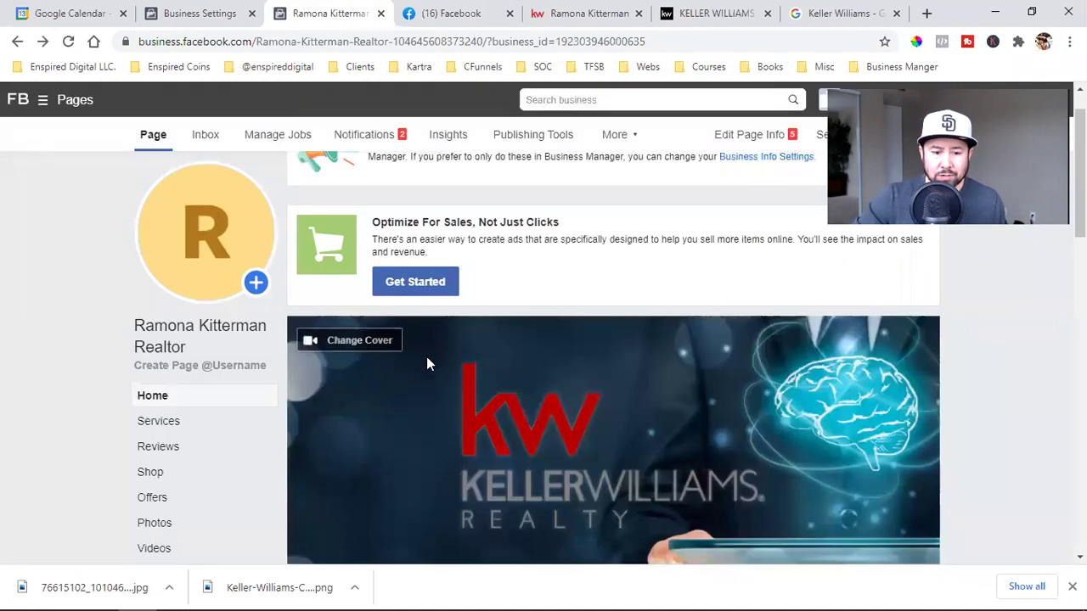
click(260, 287)
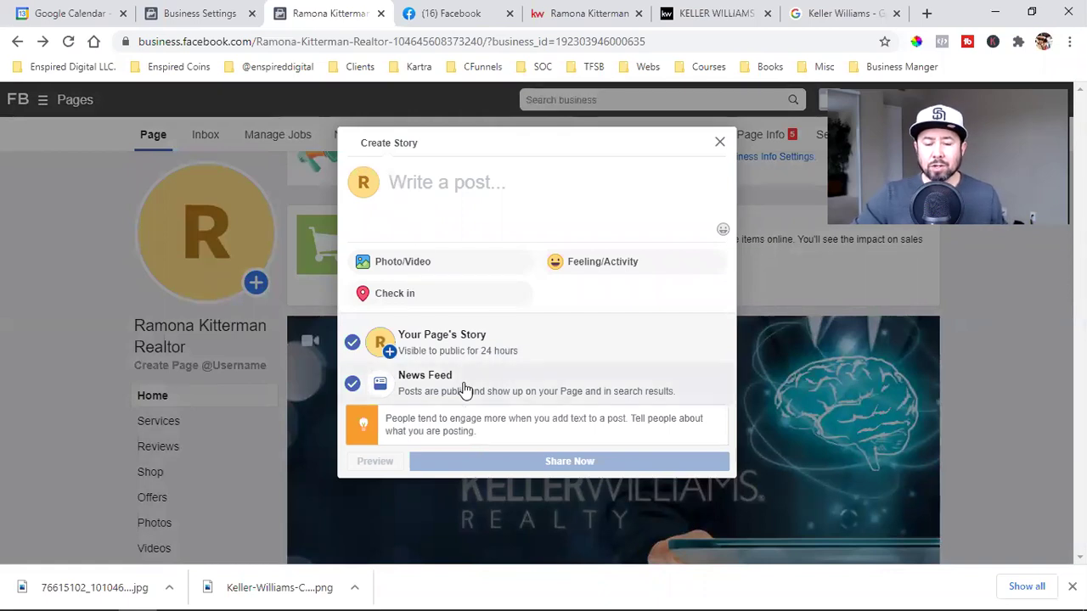
Share the downloaded harbour photo to the page's story and feed, and close the Keller Williams tabs.
click(441, 277)
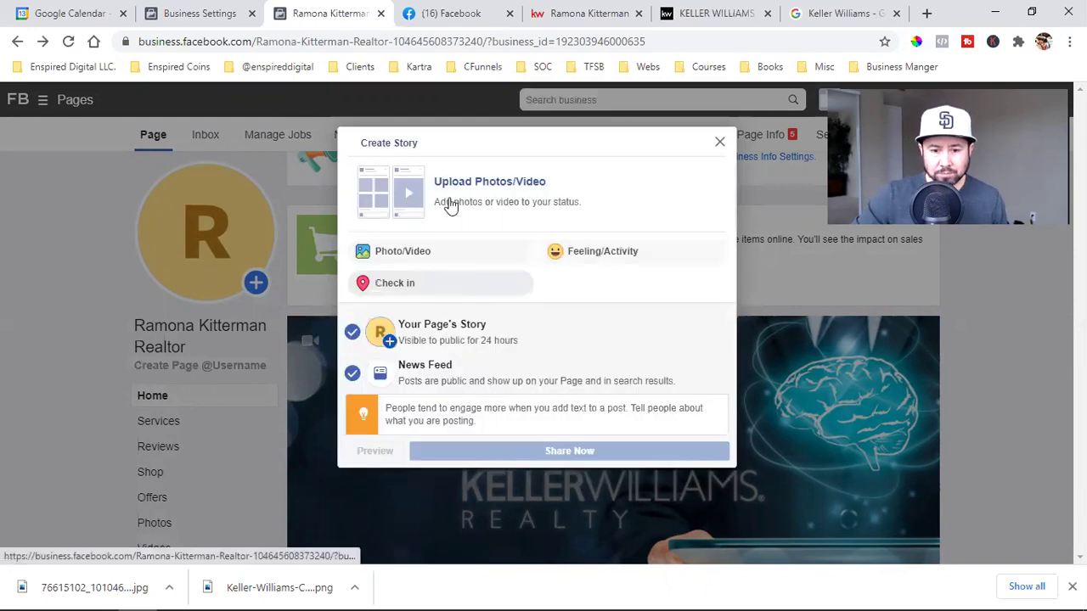
click(475, 184)
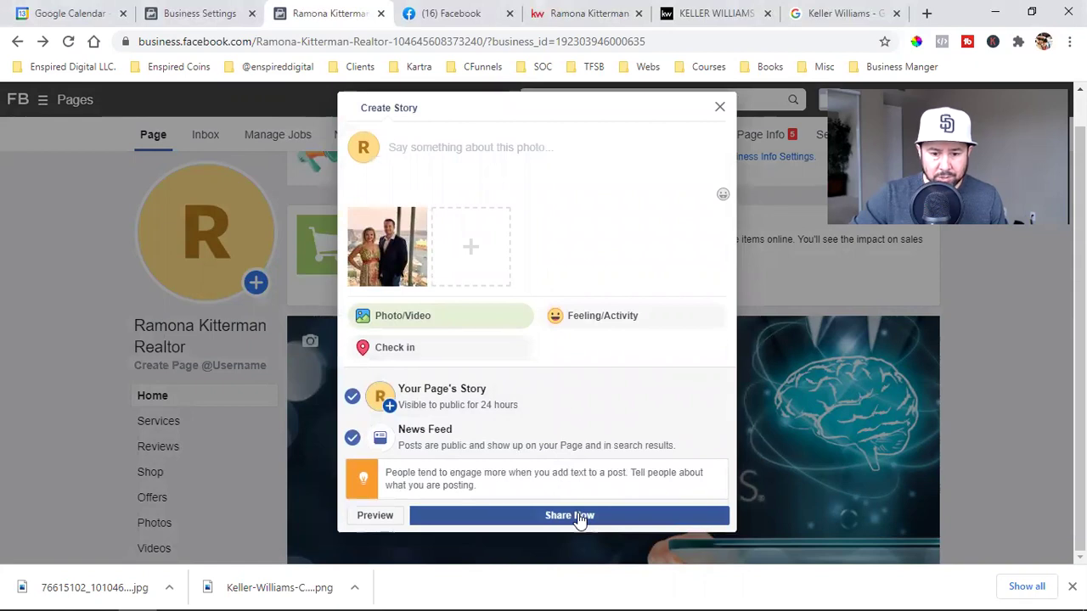
click(578, 516)
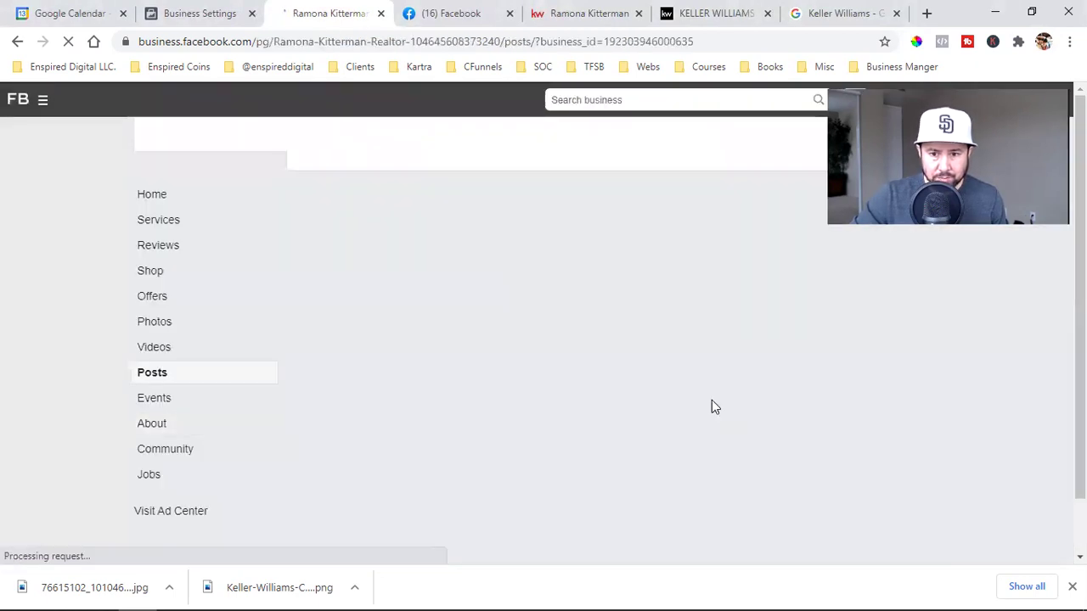
click(767, 13)
click(767, 13)
Make the harbour photo the page's profile picture and dismiss the downloads bar and sales banner.
click(765, 13)
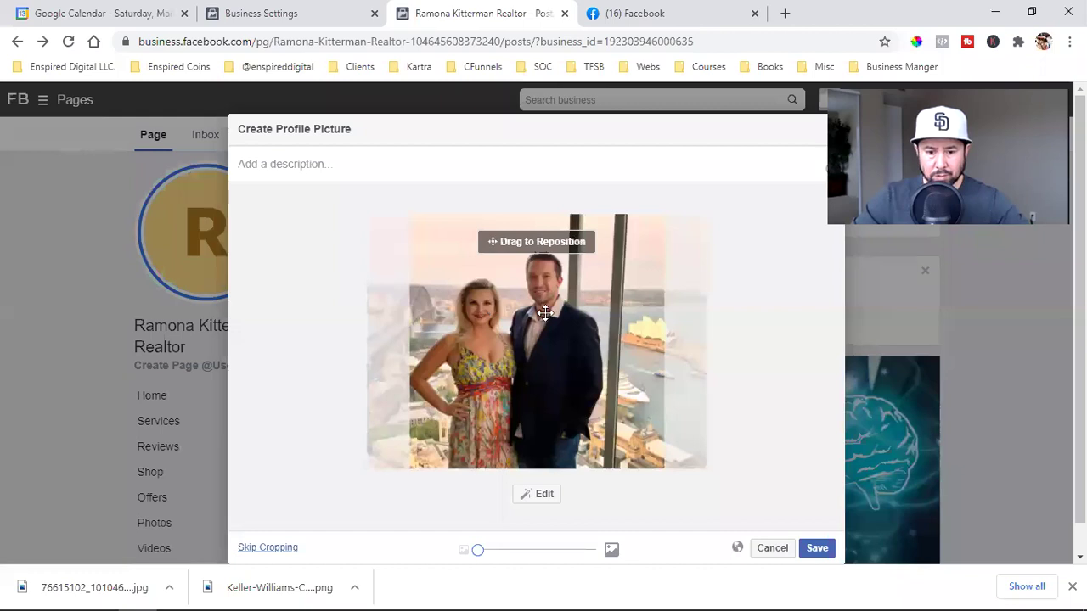
click(817, 548)
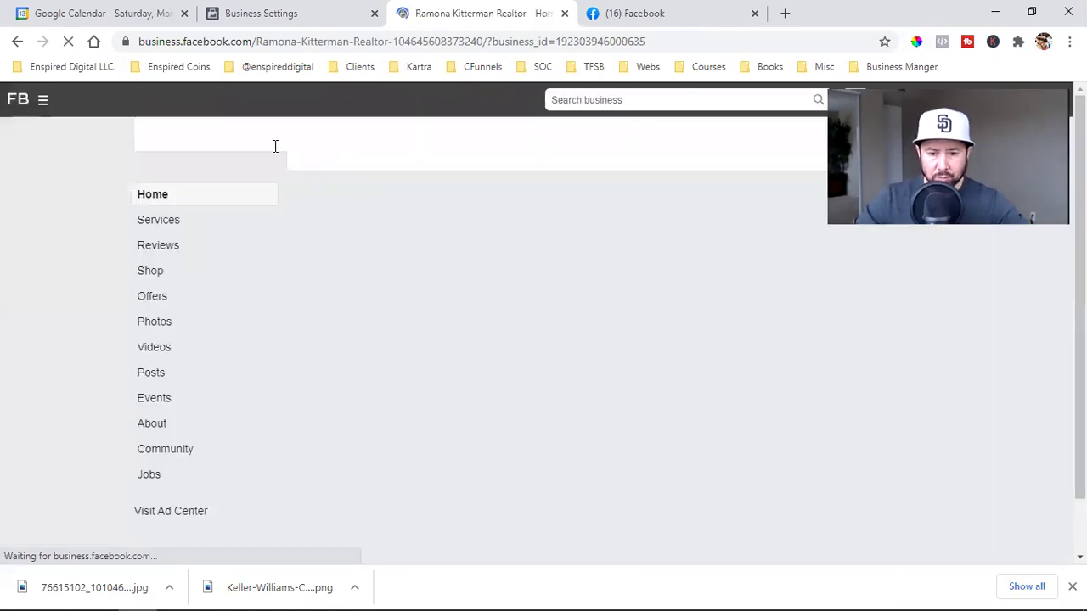
click(1071, 587)
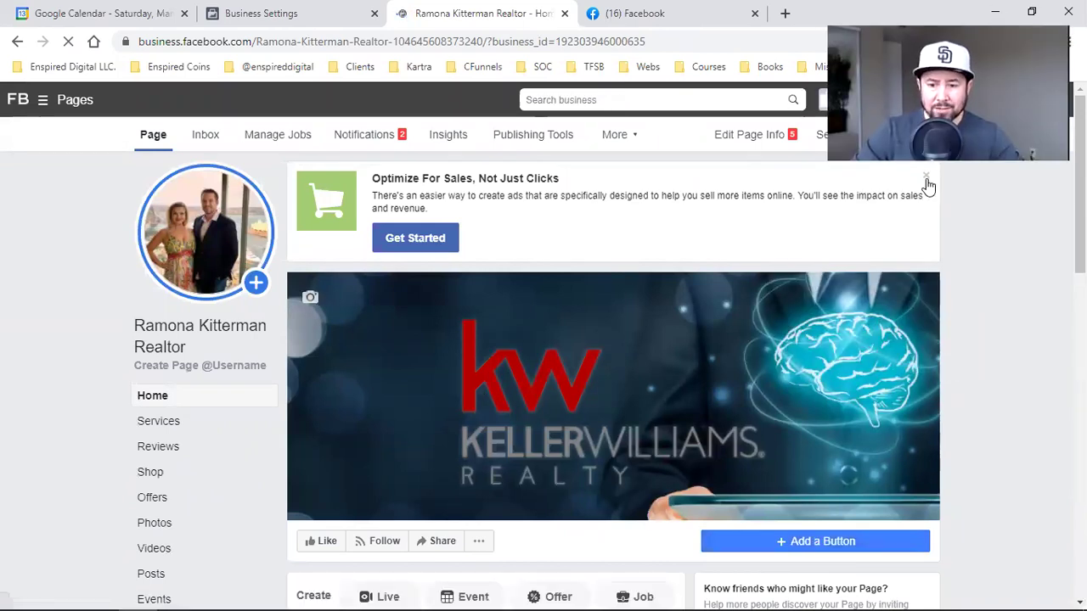
click(926, 180)
Dismiss the Making Page Management Easier banner and show the home news feed in the personal Facebook tab.
click(928, 178)
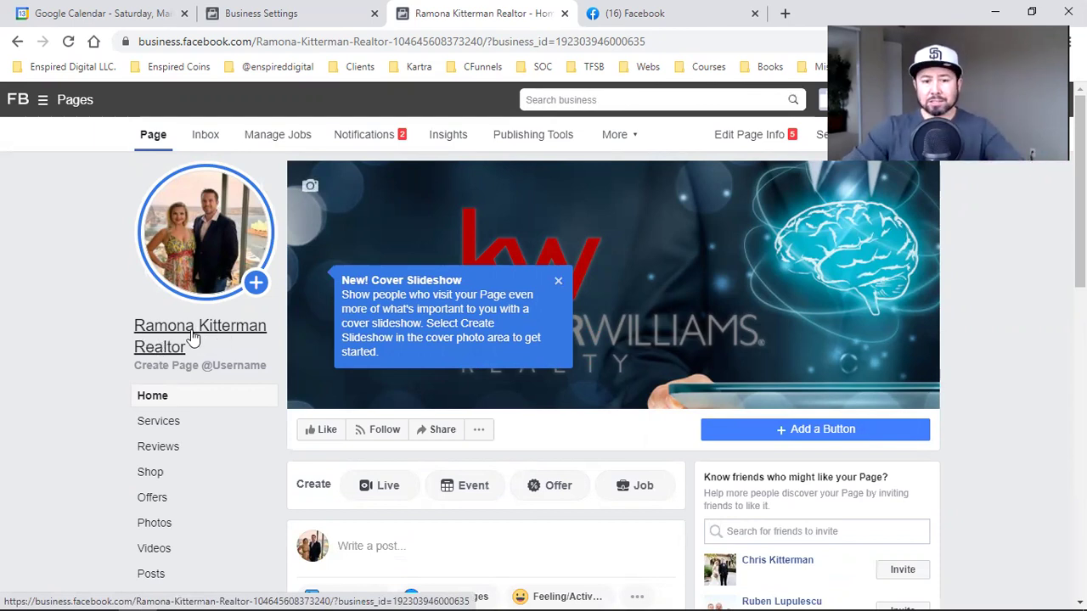
click(646, 12)
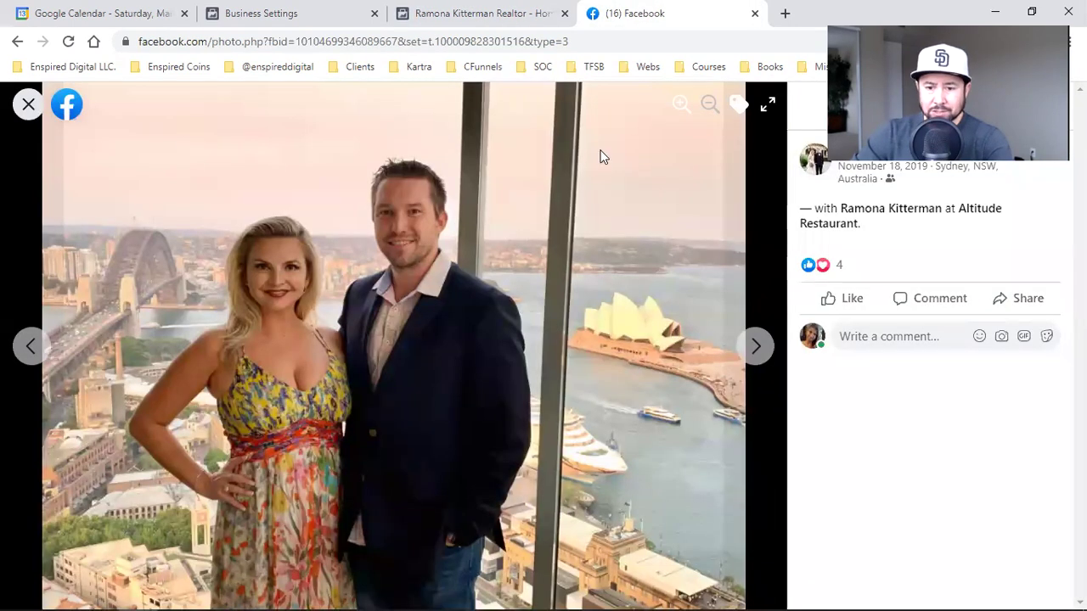
key(Escape)
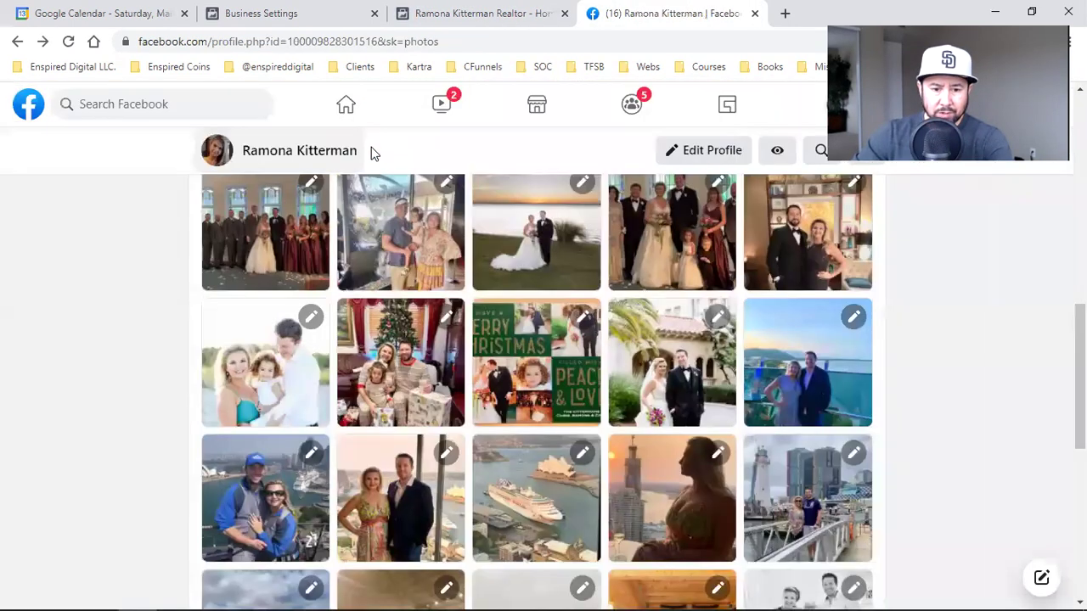
click(341, 121)
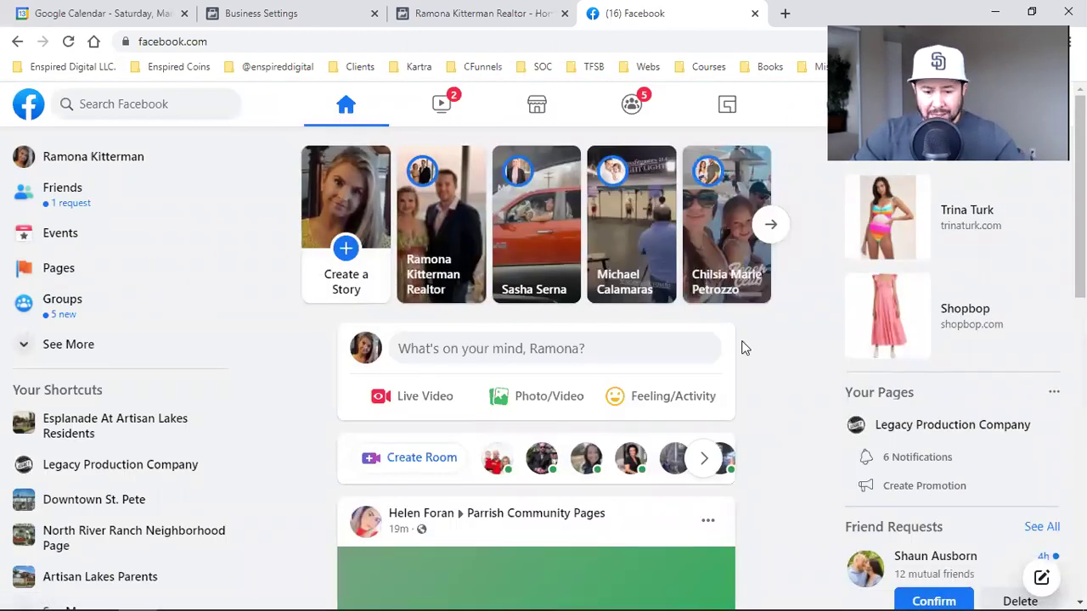
scroll(741, 348, down, 8)
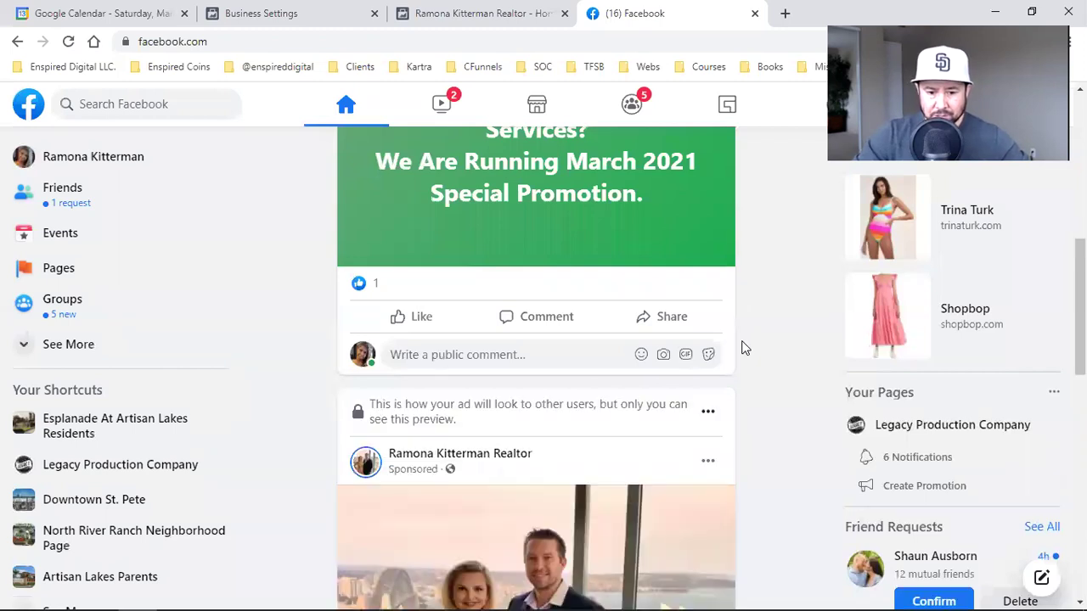
scroll(742, 348, down, 2)
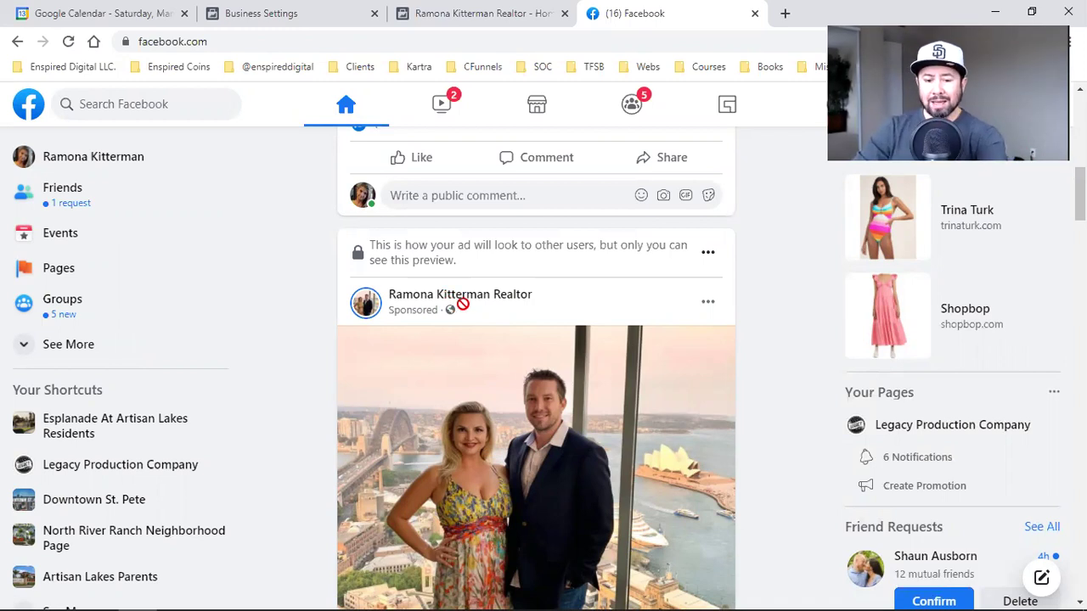
scroll(477, 307, down, 9)
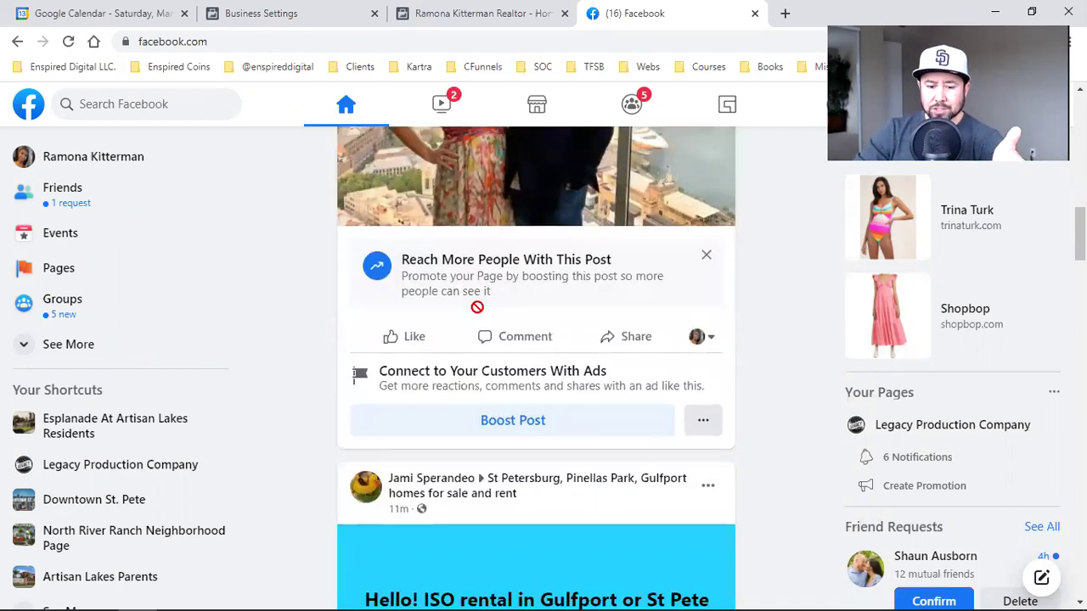
scroll(477, 308, down, 3)
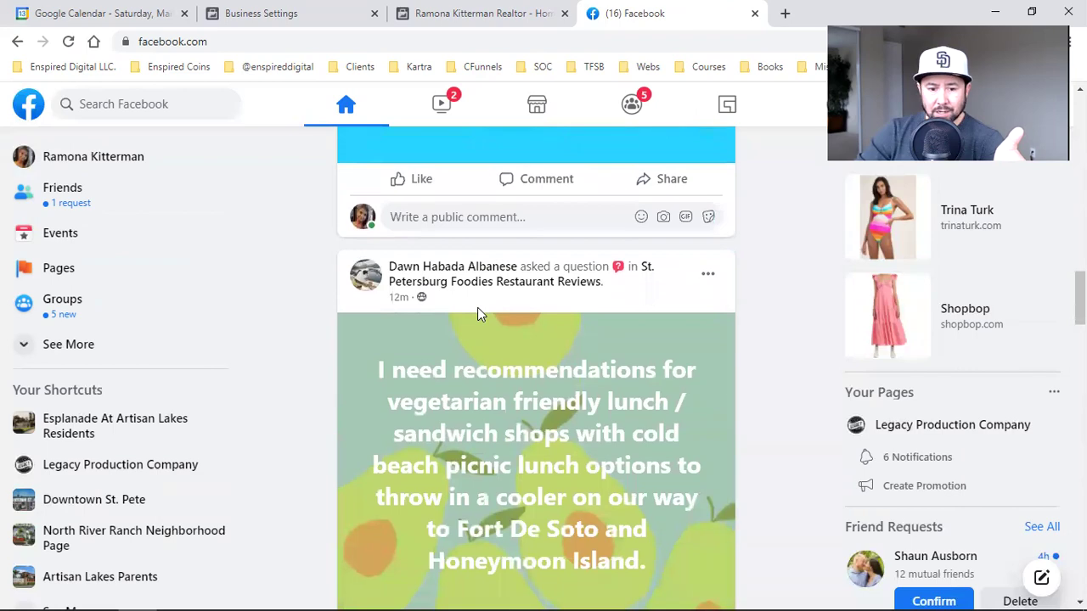
scroll(477, 308, down, 7)
scroll(477, 311, down, 4)
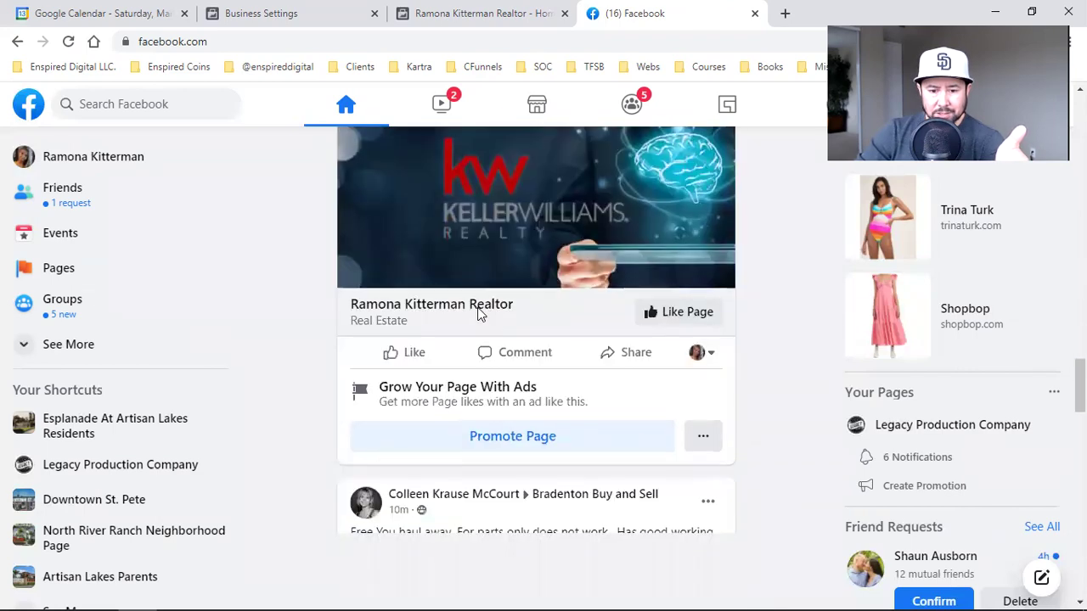
scroll(477, 307, down, 4)
scroll(477, 307, down, 6)
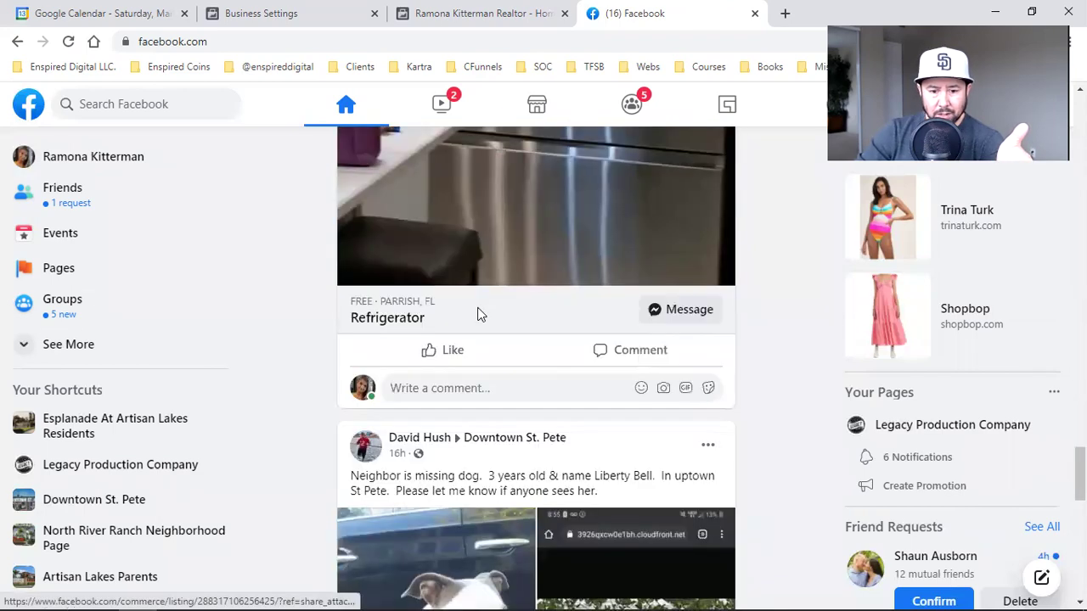
scroll(477, 314, down, 15)
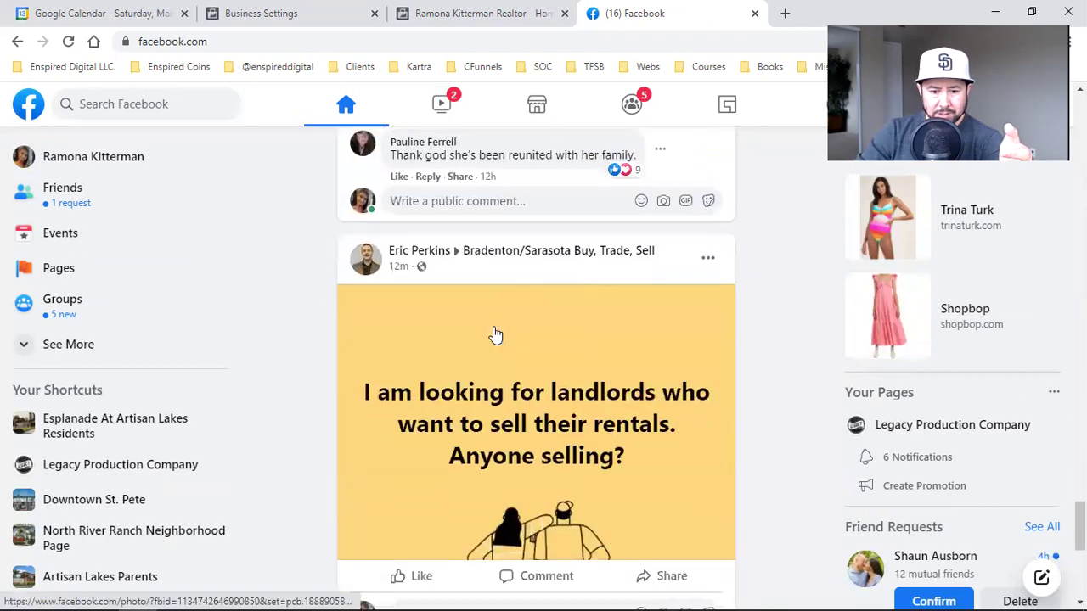
scroll(493, 326, down, 12)
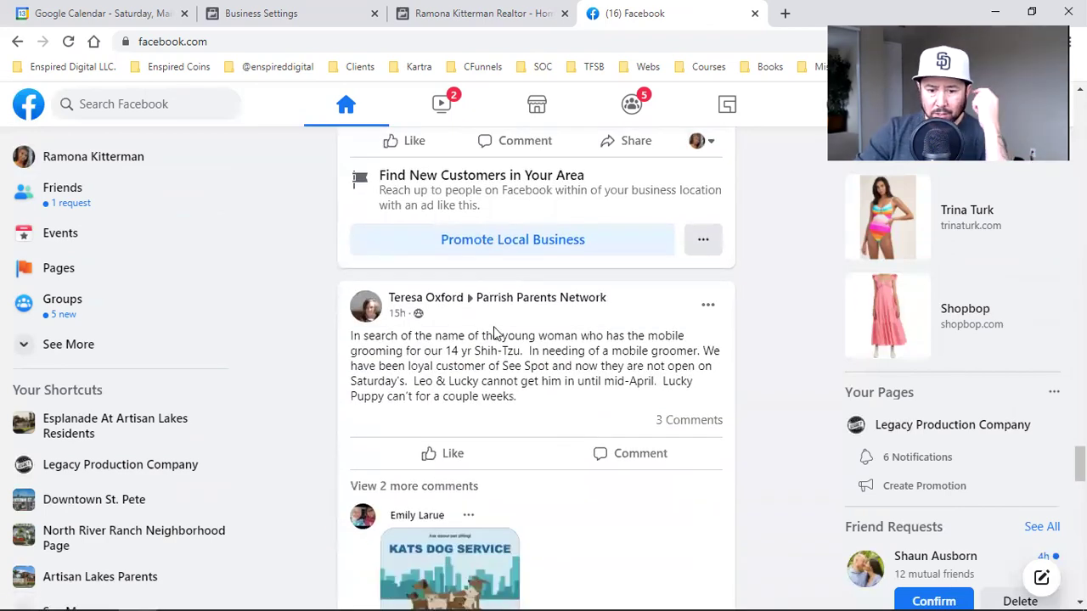
scroll(493, 326, down, 7)
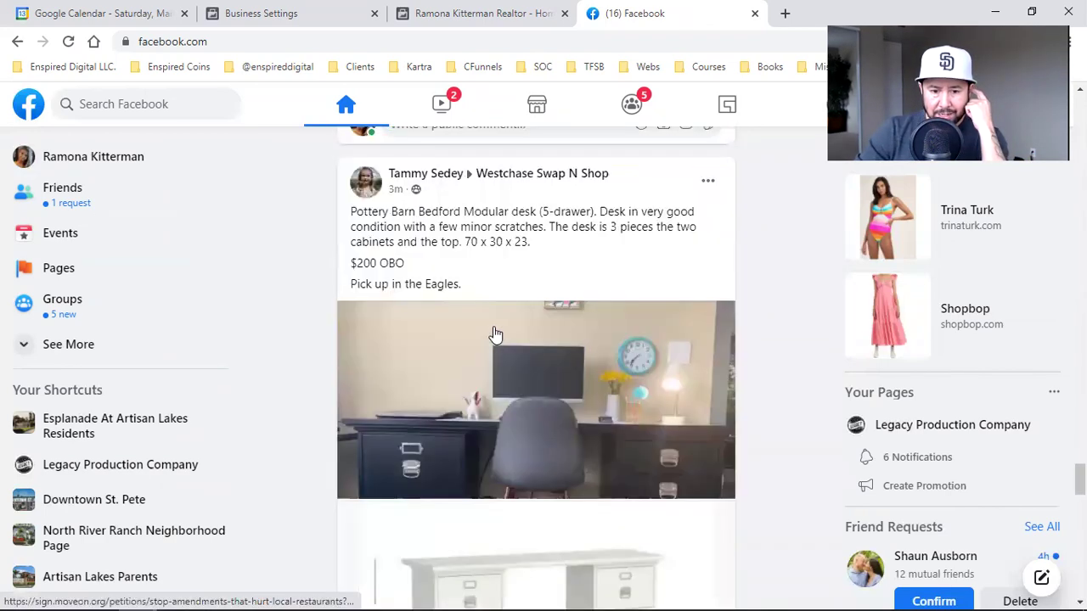
scroll(496, 335, down, 5)
scroll(496, 335, down, 4)
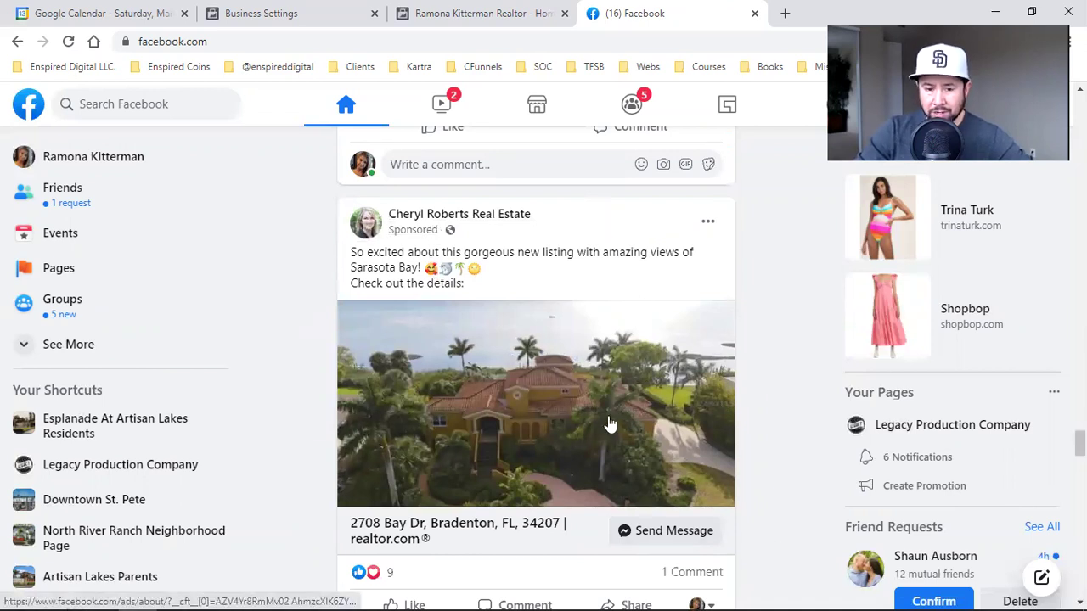
scroll(608, 421, down, 1)
scroll(608, 422, down, 12)
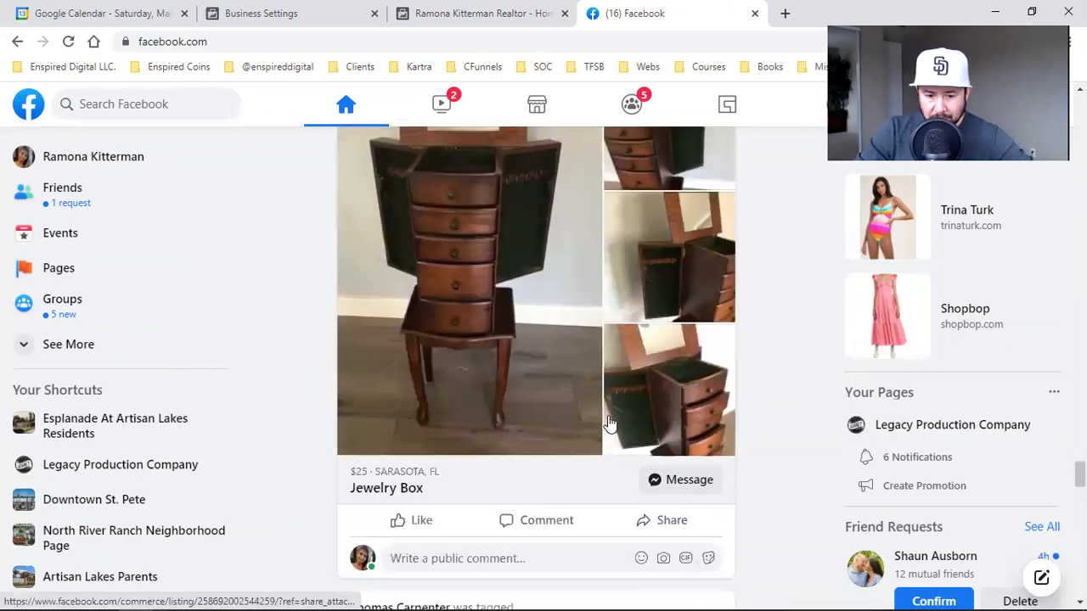
scroll(608, 422, down, 7)
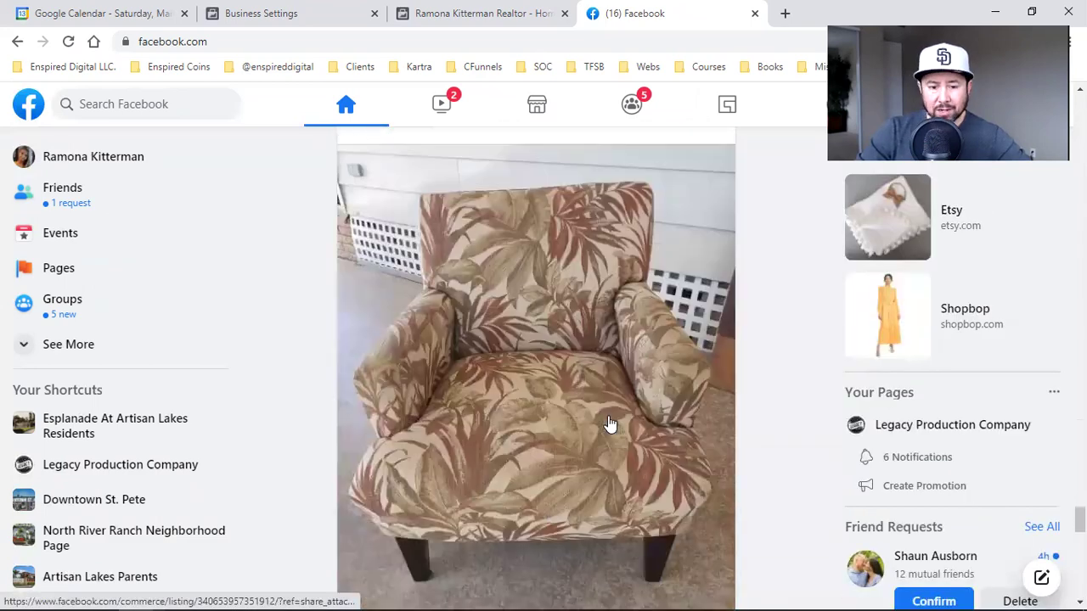
scroll(607, 422, down, 10)
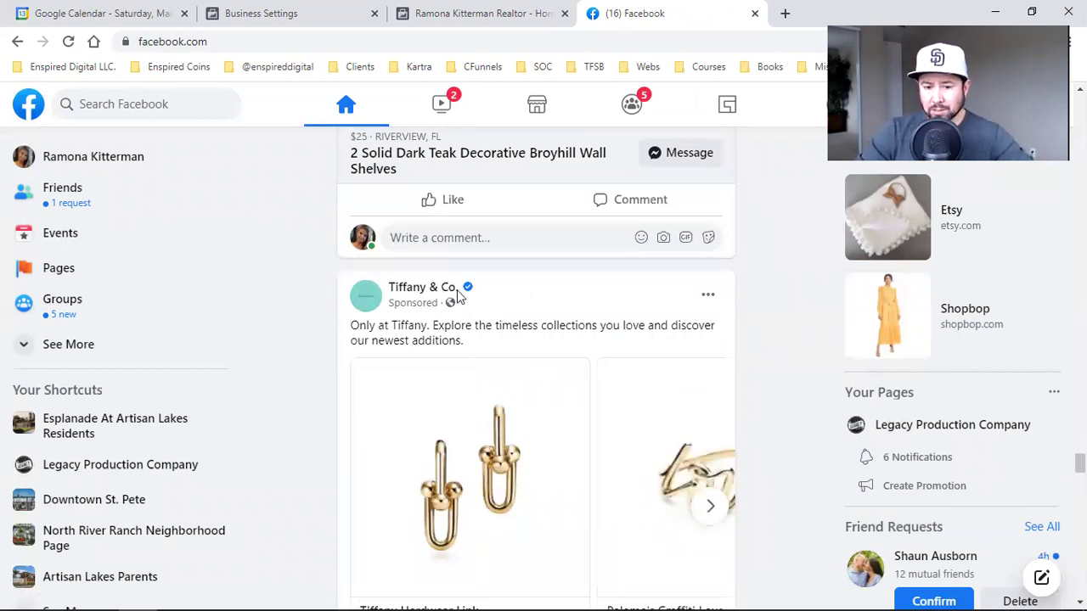
mouse_move(462, 288)
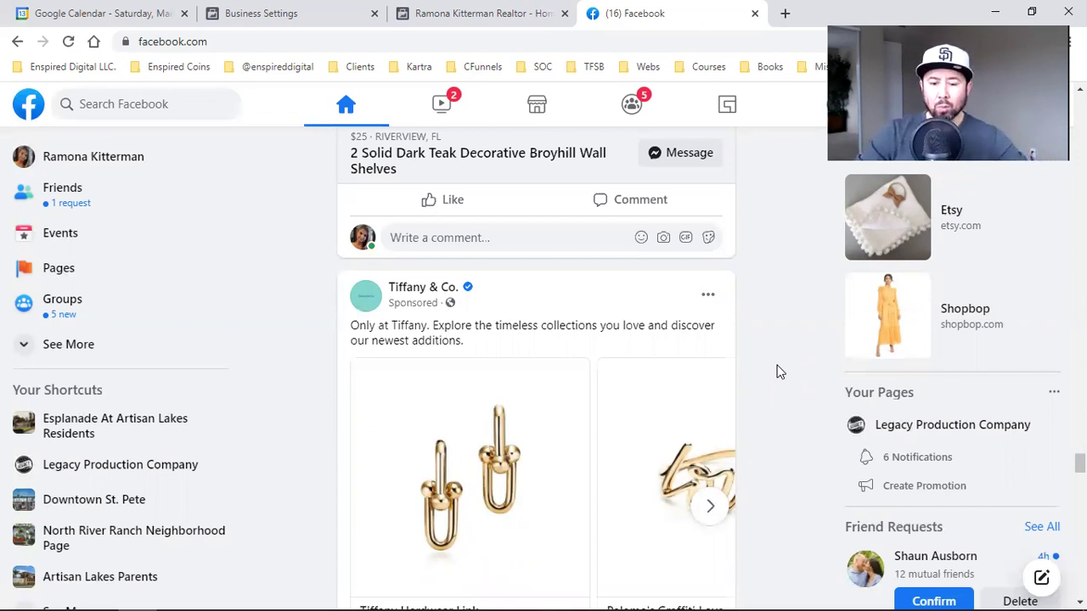
scroll(780, 372, down, 4)
scroll(779, 371, down, 3)
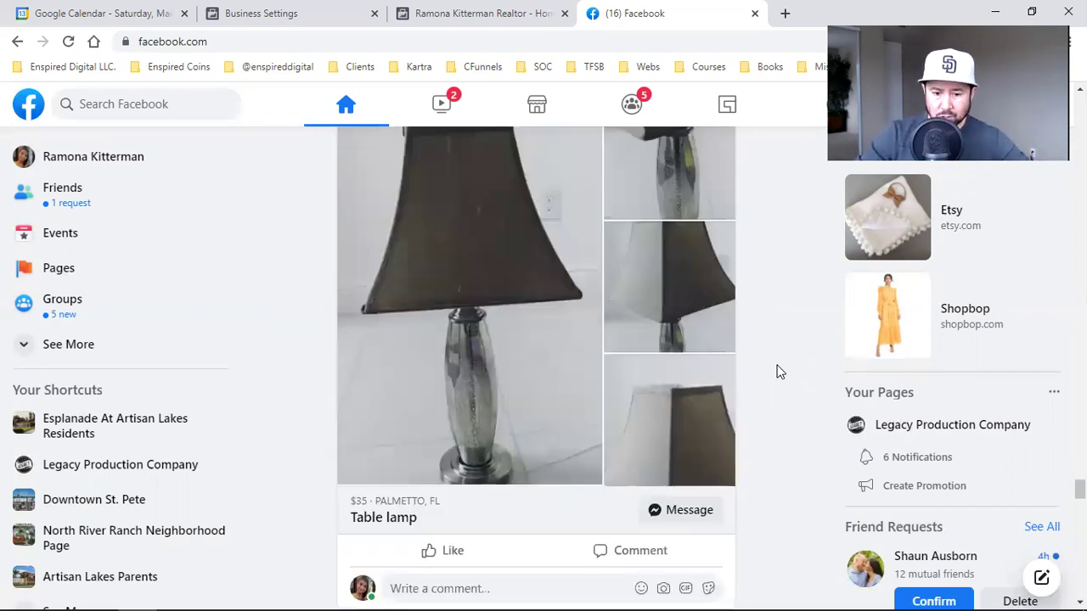
scroll(779, 372, down, 3)
scroll(779, 372, down, 5)
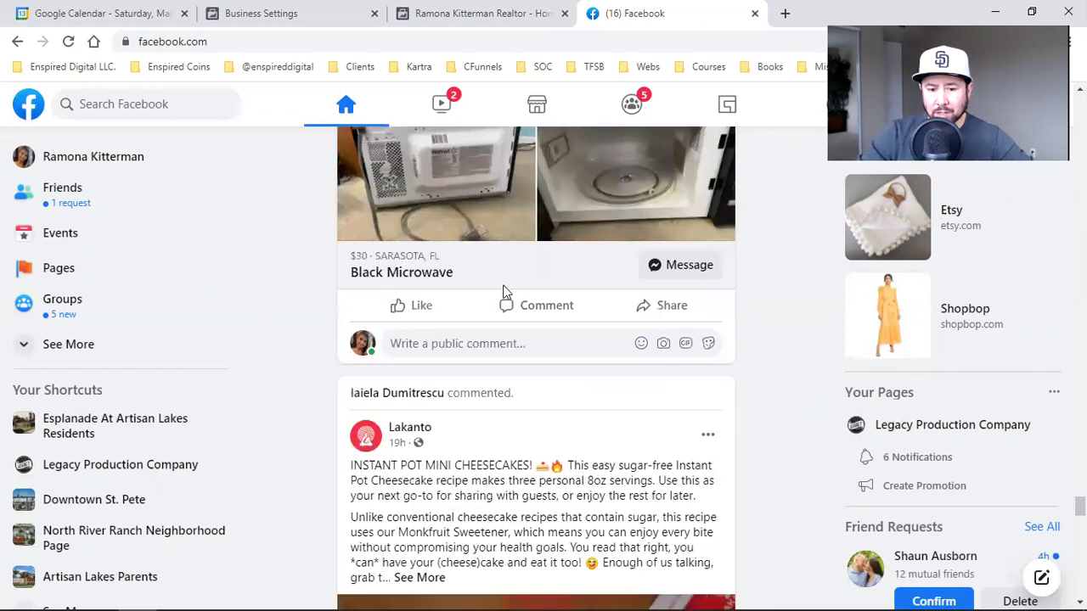
scroll(502, 291, down, 2)
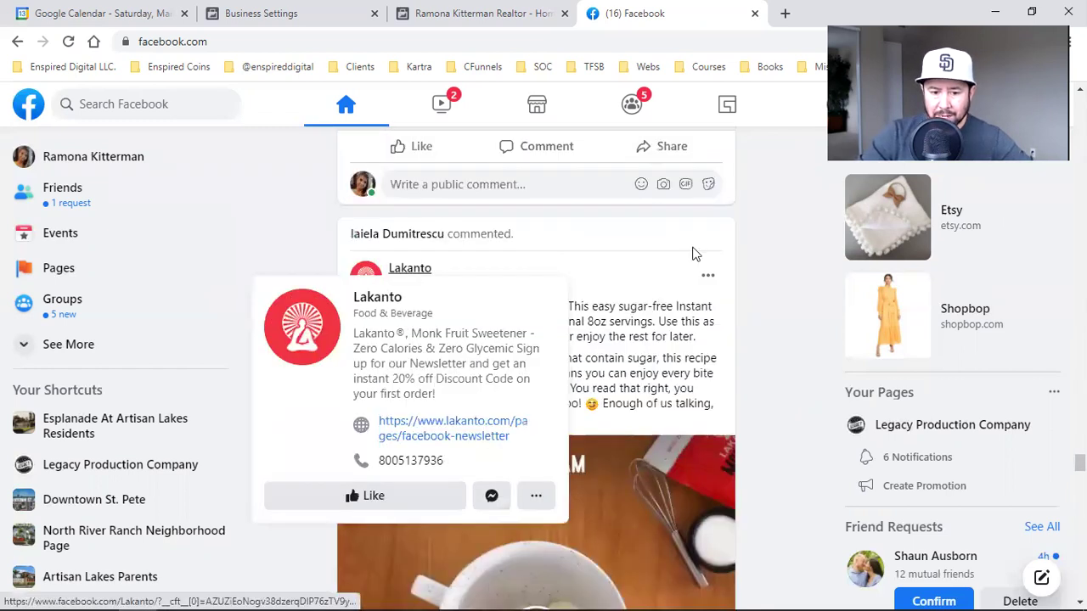
mouse_move(365, 281)
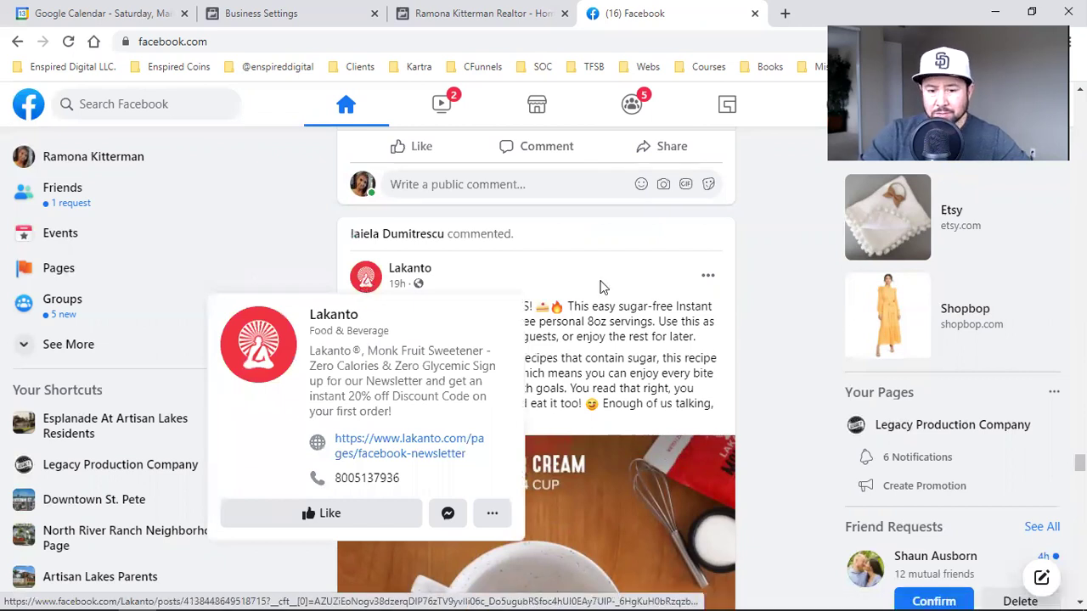
scroll(608, 318, down, 7)
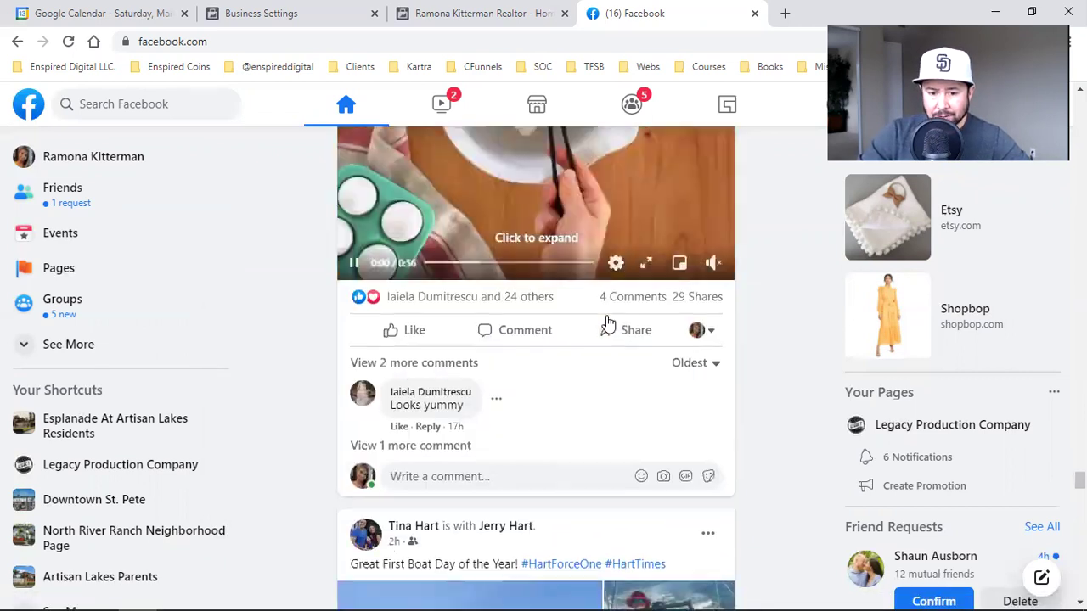
scroll(606, 317, up, 9)
scroll(502, 410, down, 1)
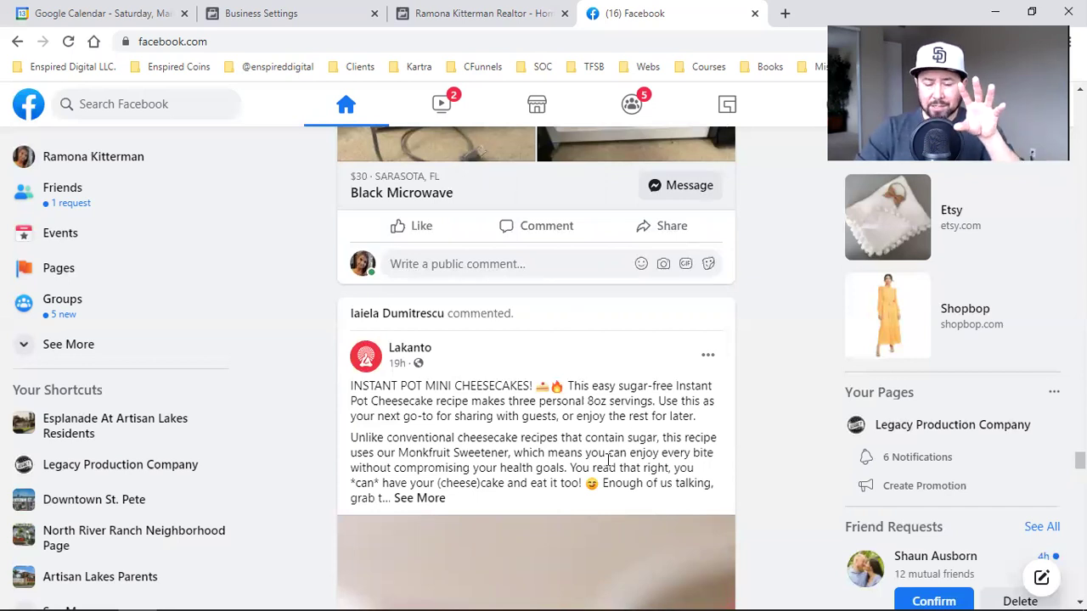
scroll(607, 460, down, 9)
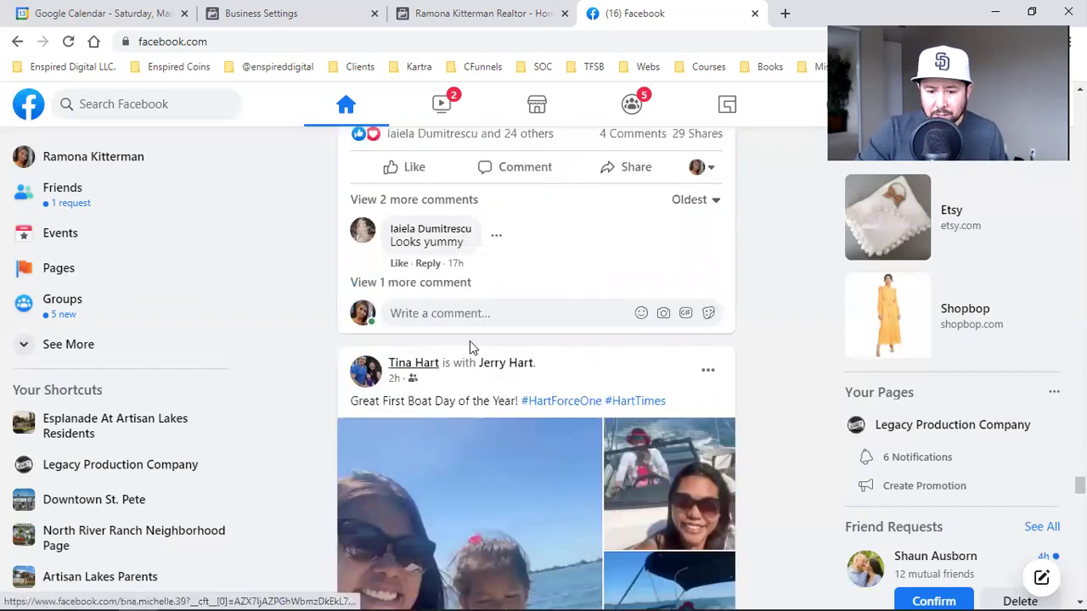
scroll(777, 368, down, 7)
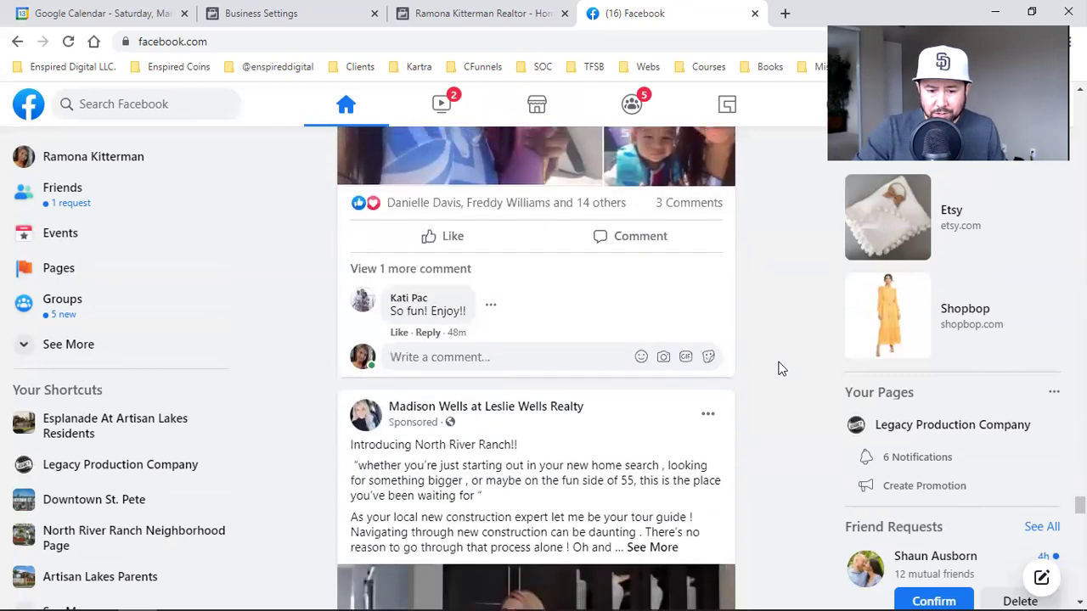
scroll(779, 367, down, 1)
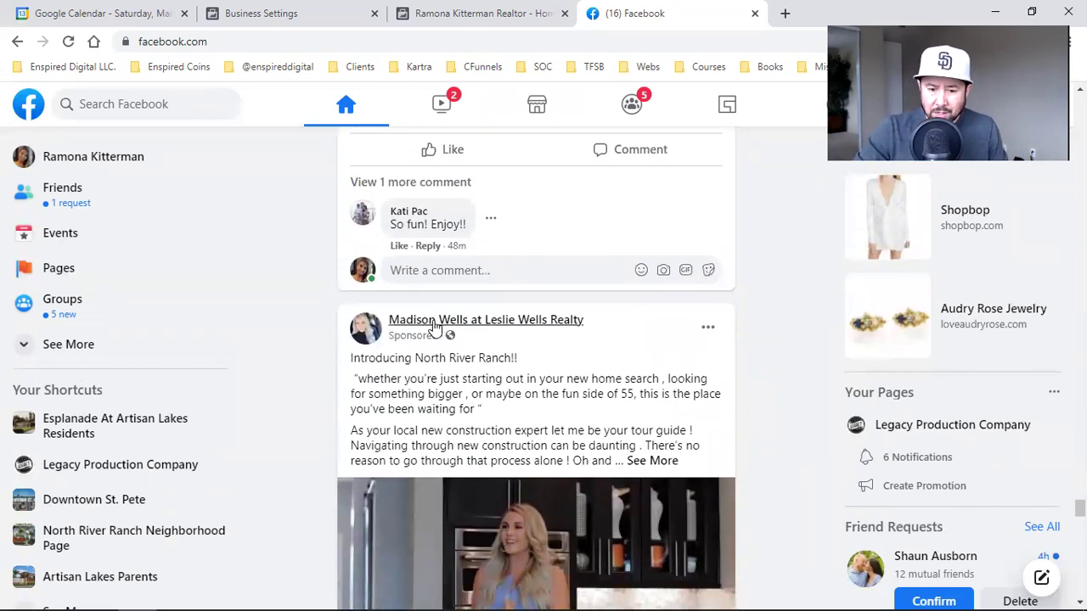
mouse_move(471, 327)
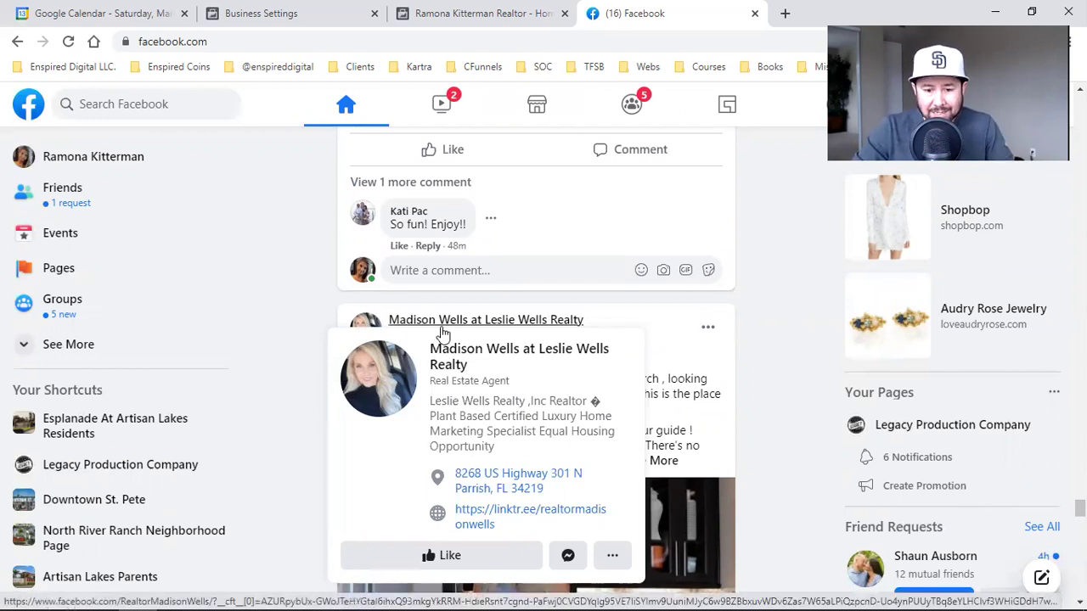
scroll(780, 409, down, 2)
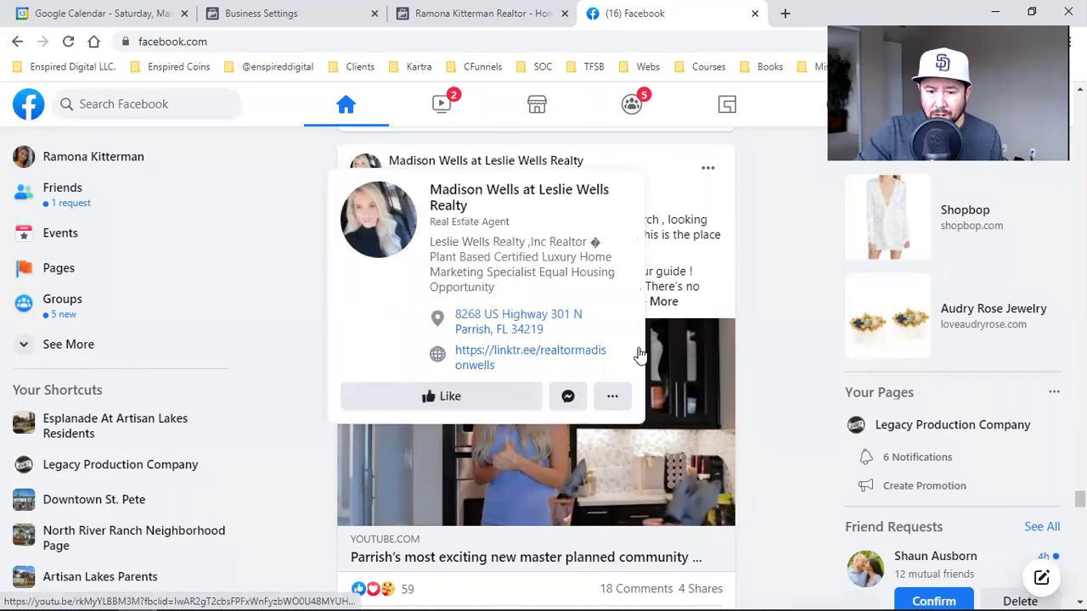
scroll(721, 332, down, 5)
scroll(721, 332, down, 10)
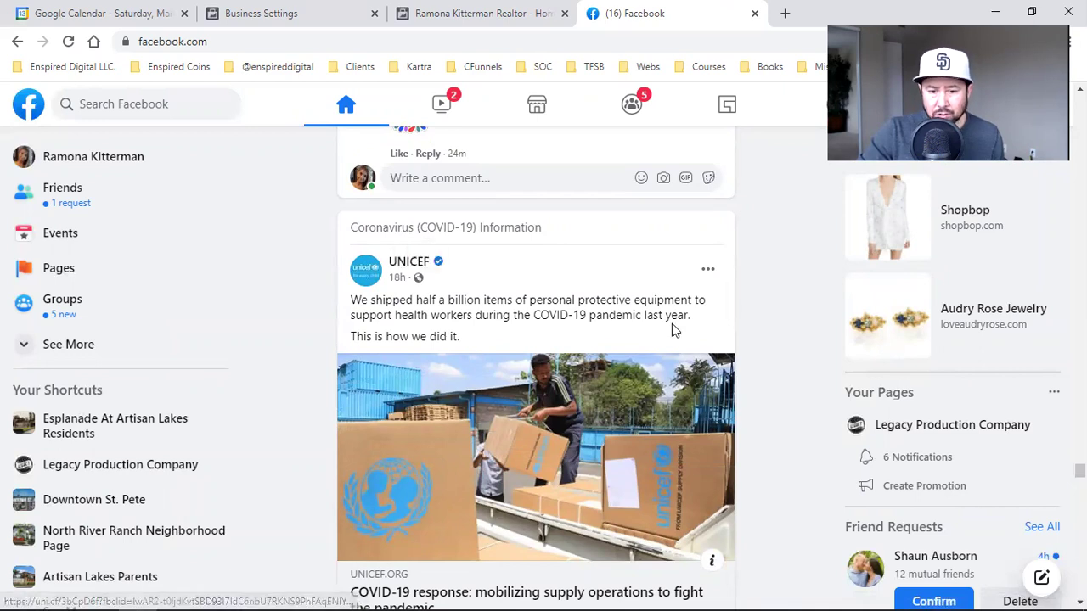
mouse_move(405, 269)
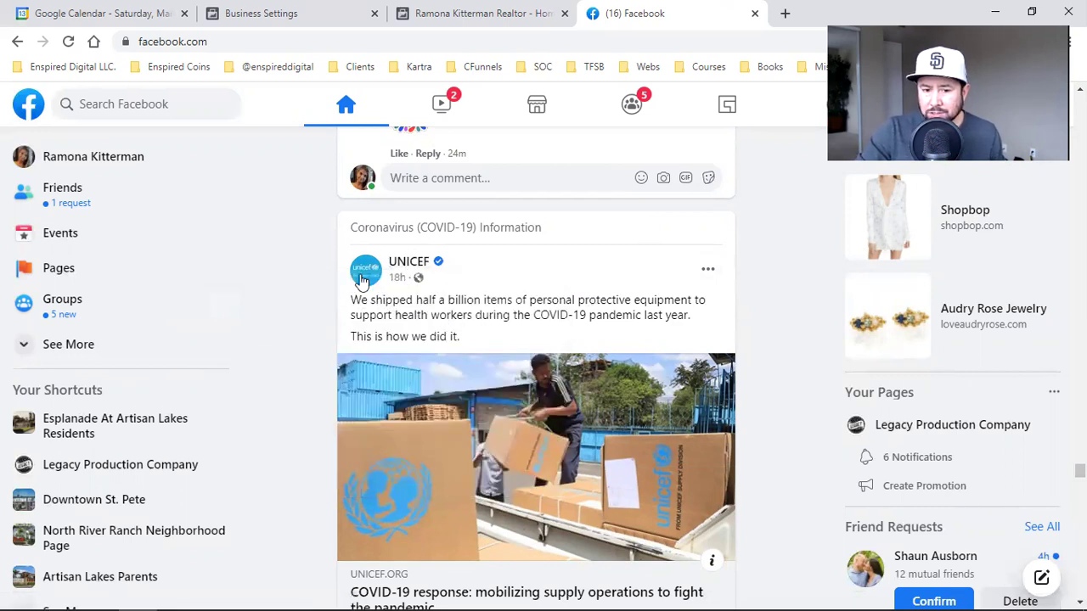
mouse_move(358, 280)
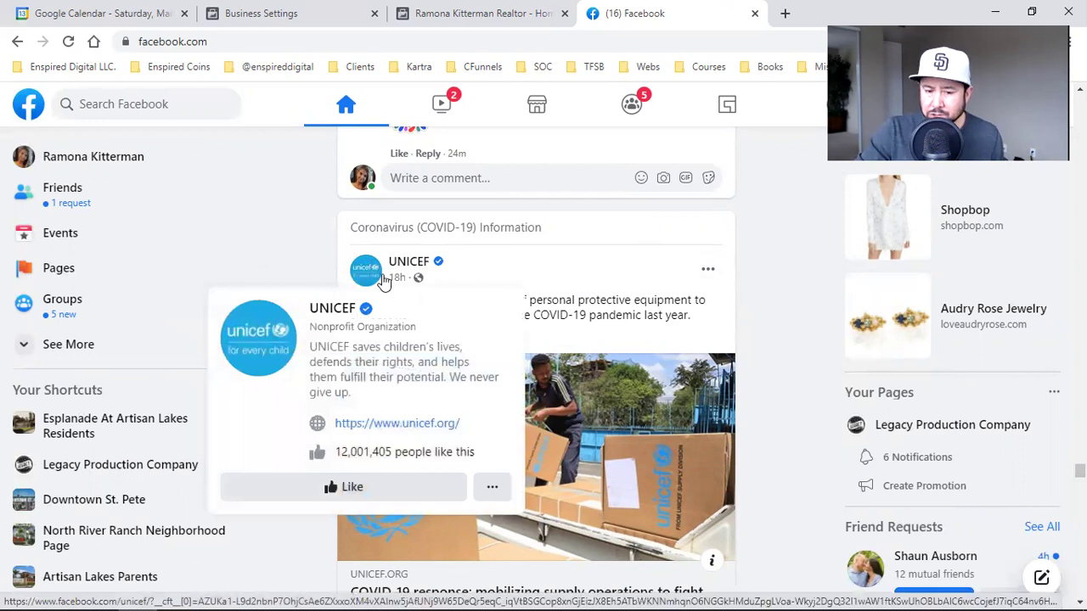
click(461, 10)
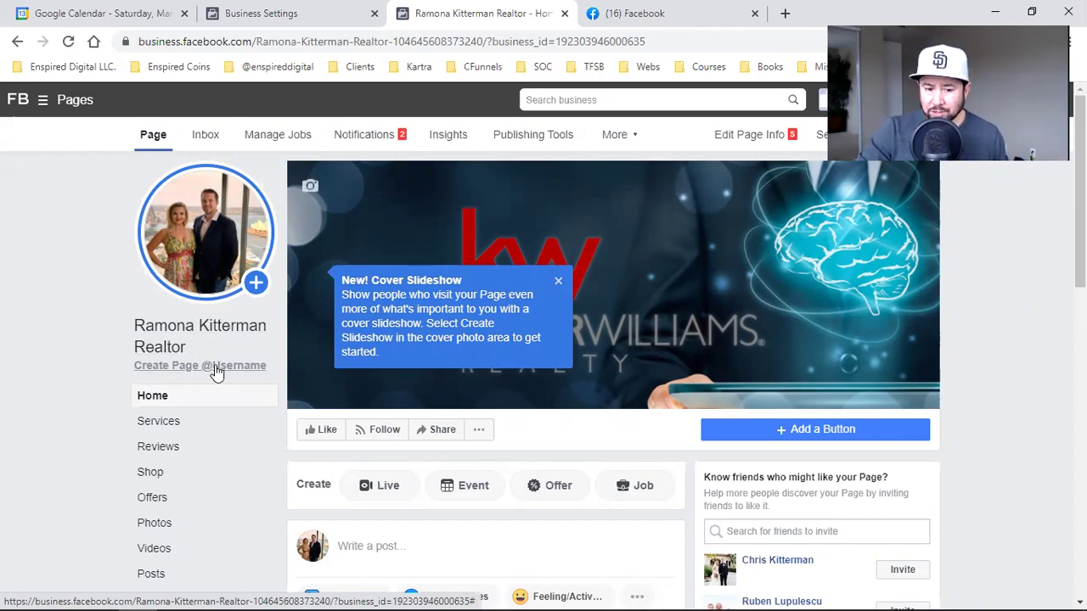
click(295, 42)
click(294, 43)
drag(295, 43, 713, 41)
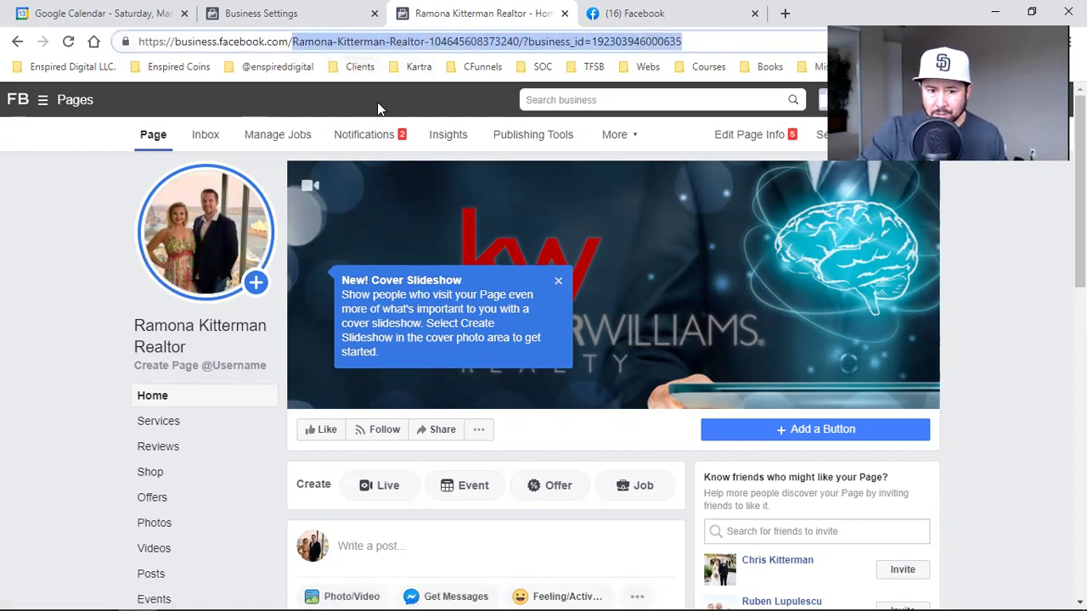
click(227, 40)
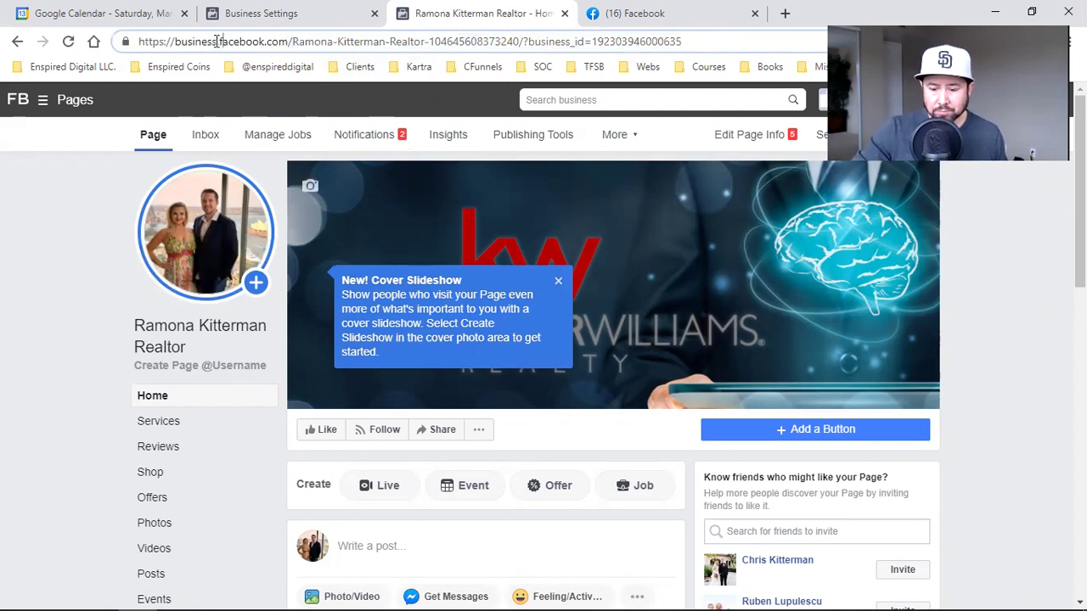
key(BackSpace)
key(BackSpace)
key(BackSpace)
key(BackSpace)
key(BackSpace)
key(BackSpace)
key(BackSpace)
key(BackSpace)
key(BackSpace)
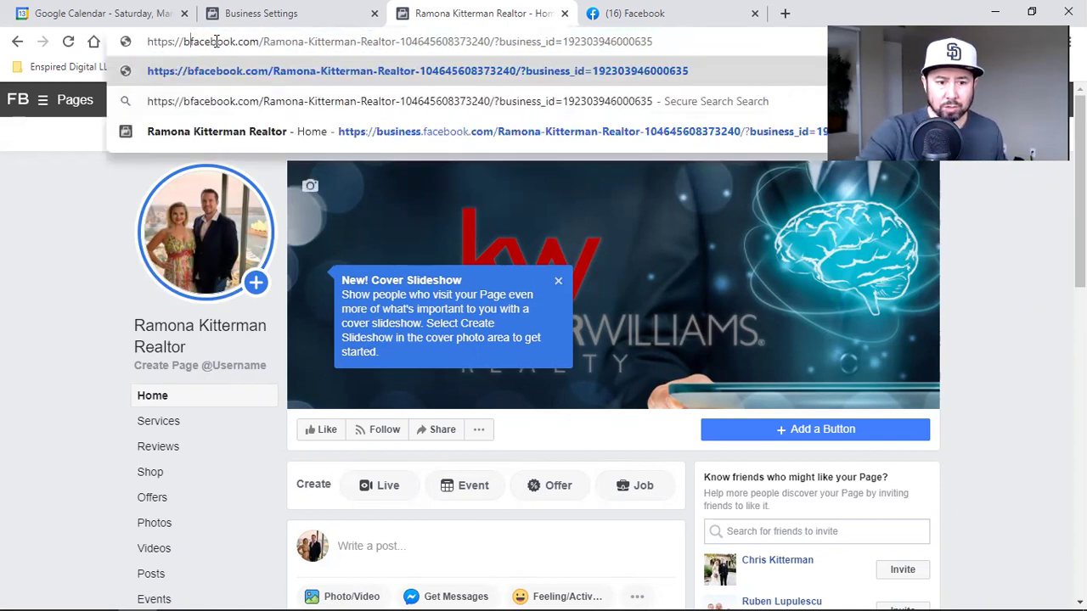
text(www.)
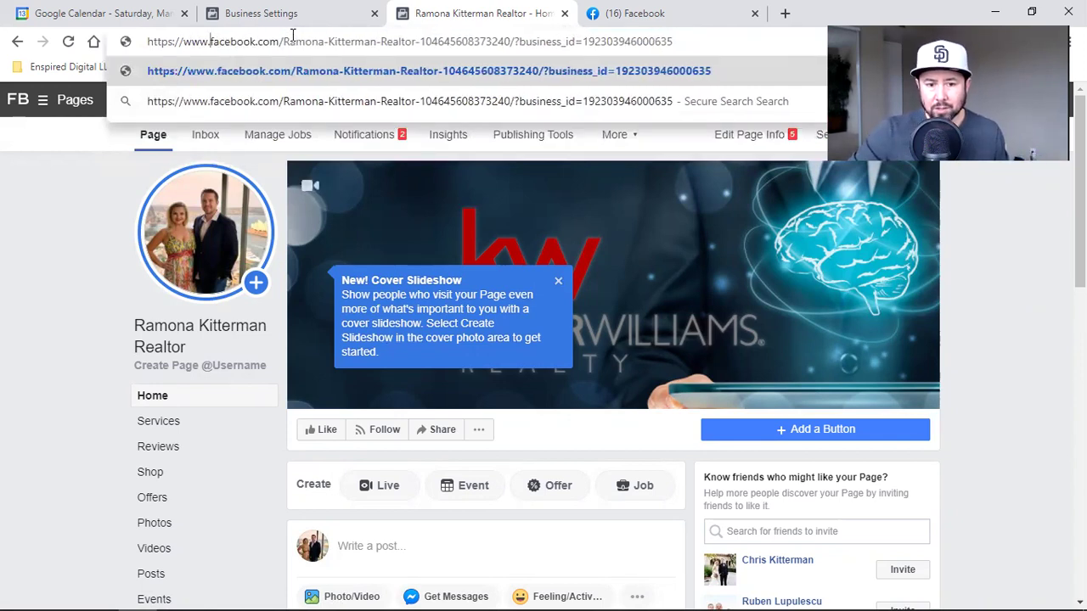
drag(285, 42, 704, 42)
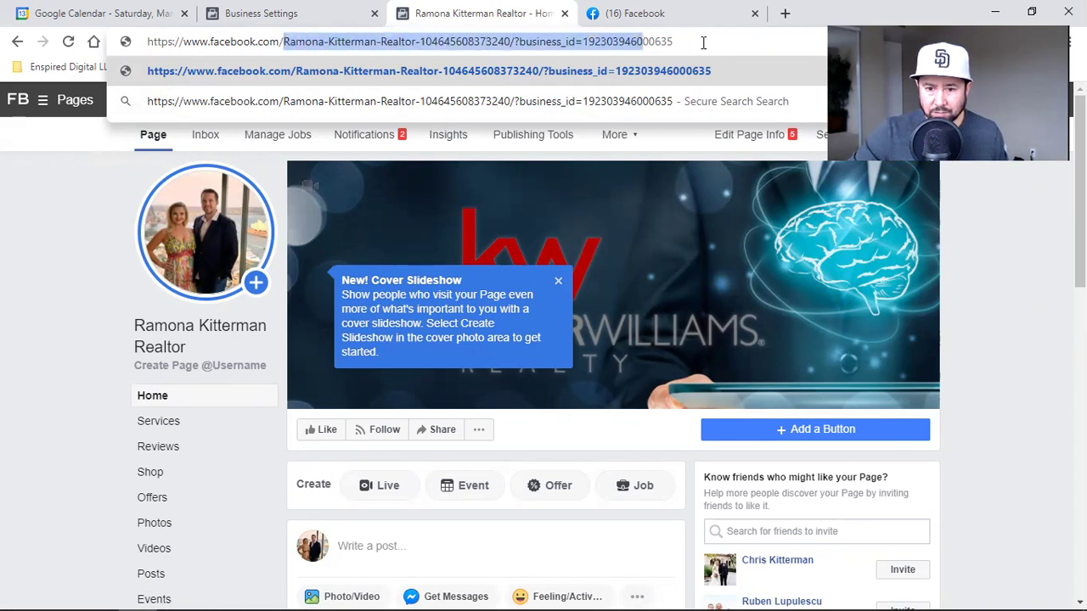
click(704, 43)
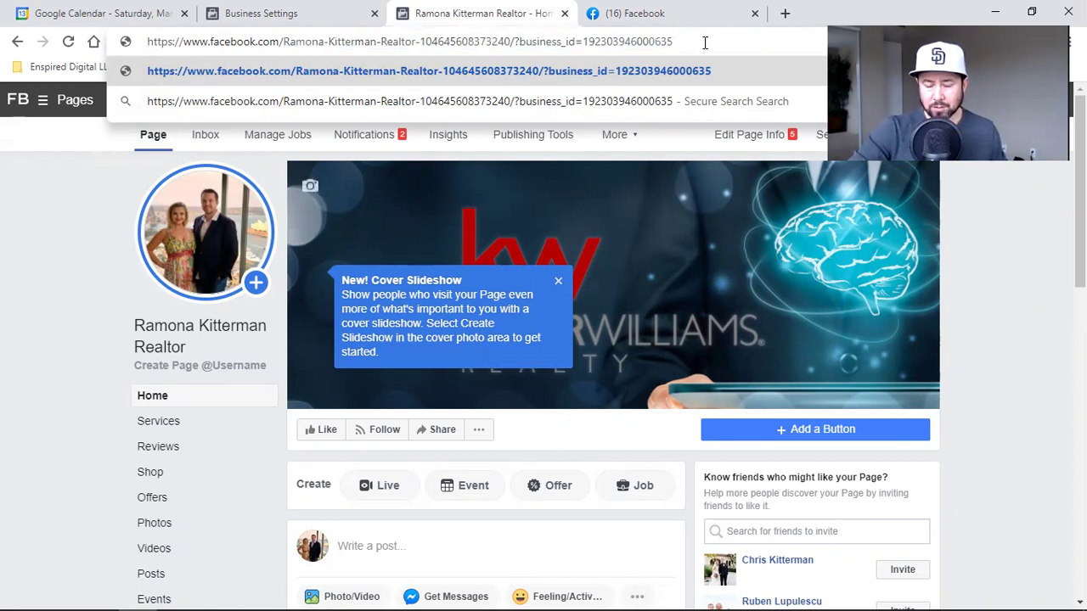
key(ctrl+a)
right_click(482, 48)
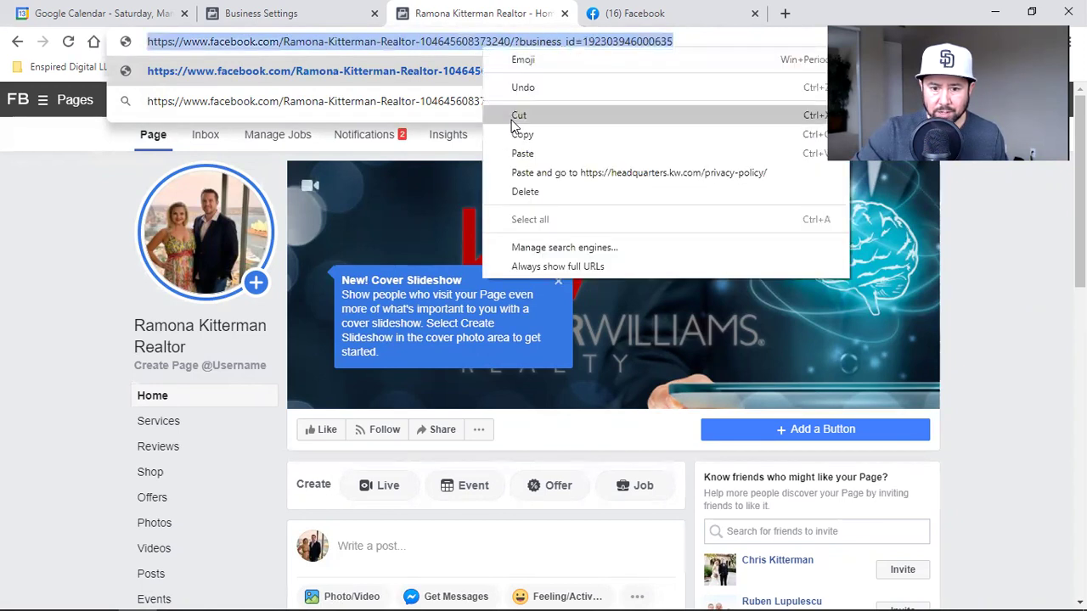
click(527, 134)
key(ctrl+Tab)
click(482, 42)
key(ctrl+v)
key(Return)
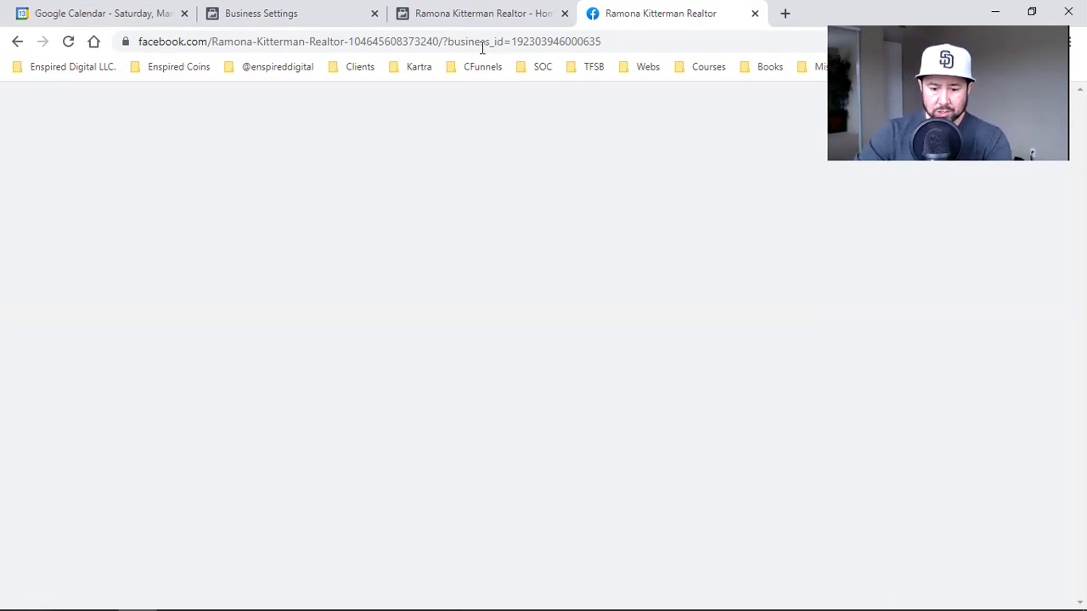
Highlight the page path after facebook.com/ in the loaded realtor page's address.
click(352, 42)
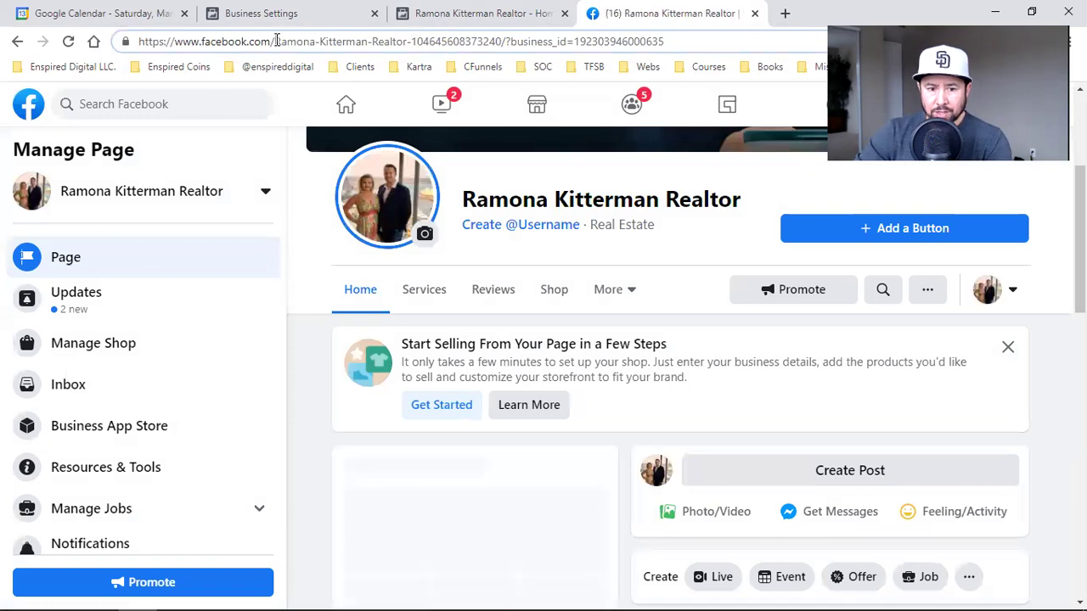
drag(275, 40, 755, 41)
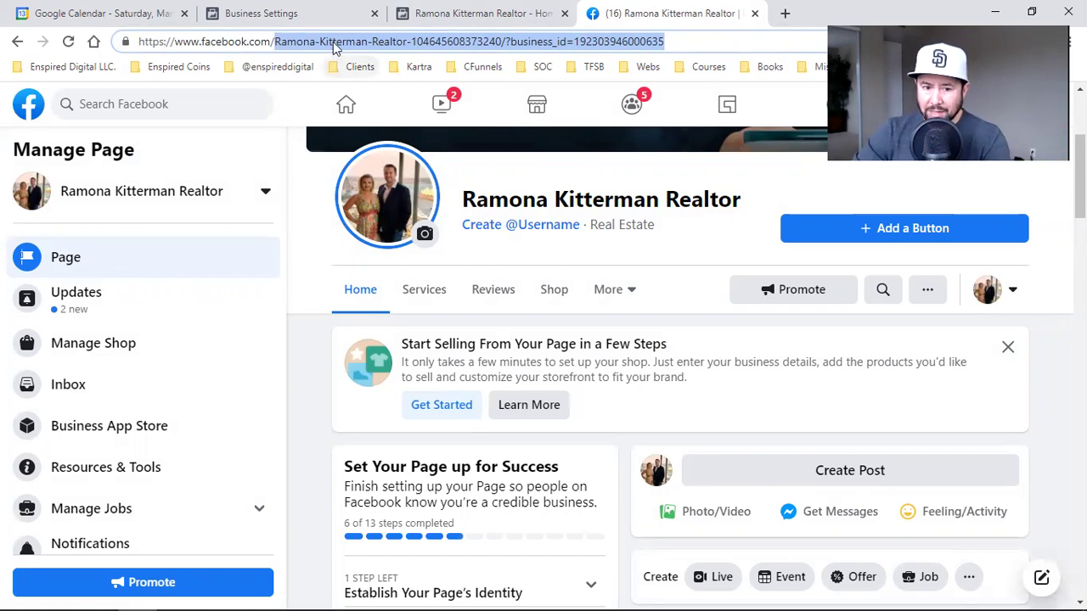
click(276, 43)
drag(275, 40, 817, 38)
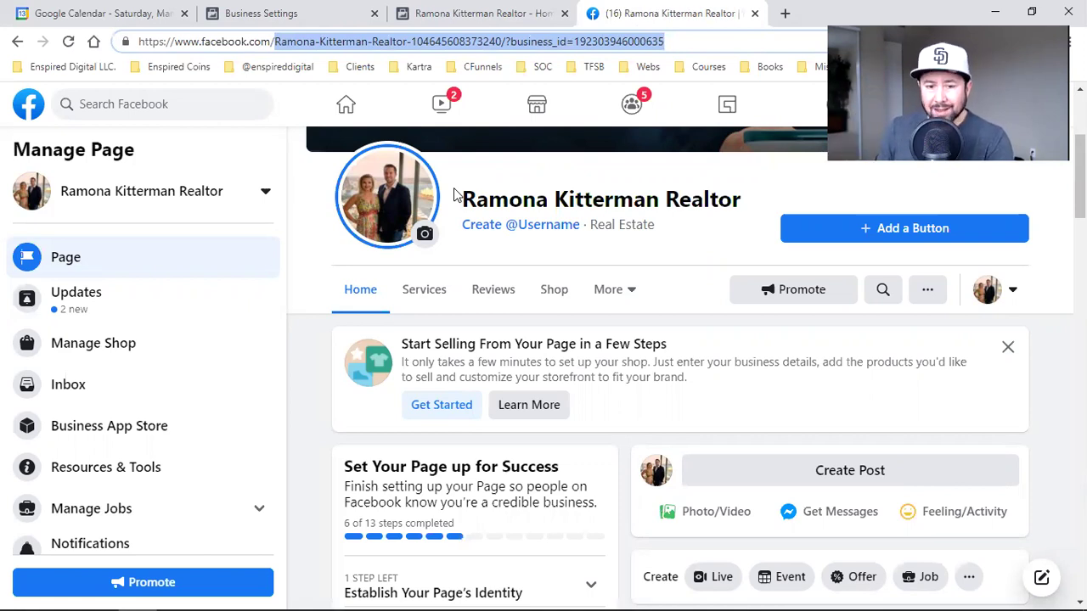
click(311, 41)
drag(279, 41, 460, 85)
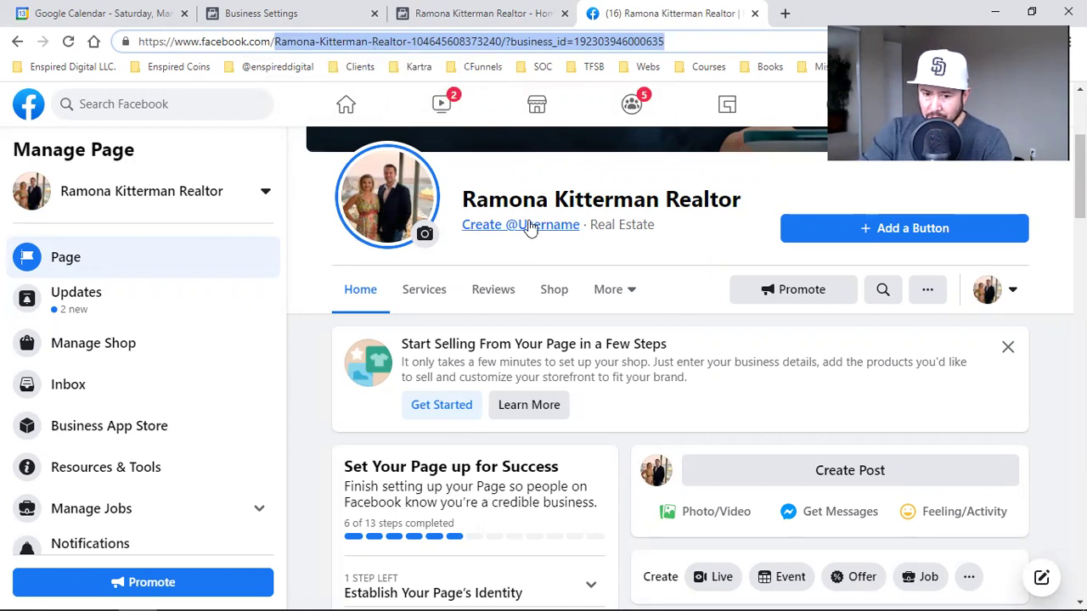
Shorten the page address to facebook.com/RamonaKittermanRealtor by removing the hyphens and the ID tail.
click(275, 44)
key(shift+End)
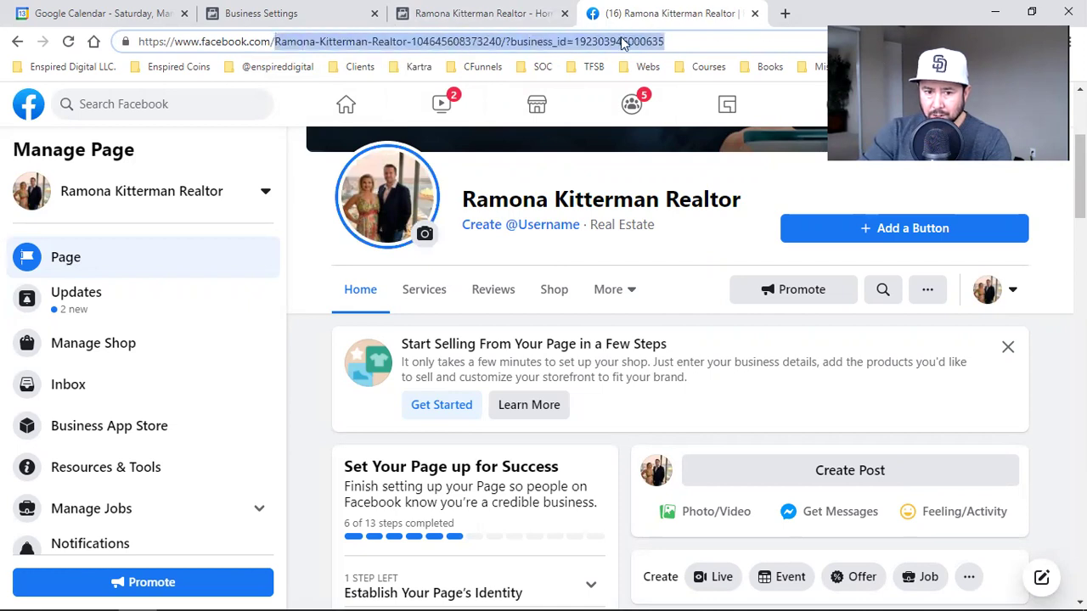
click(315, 41)
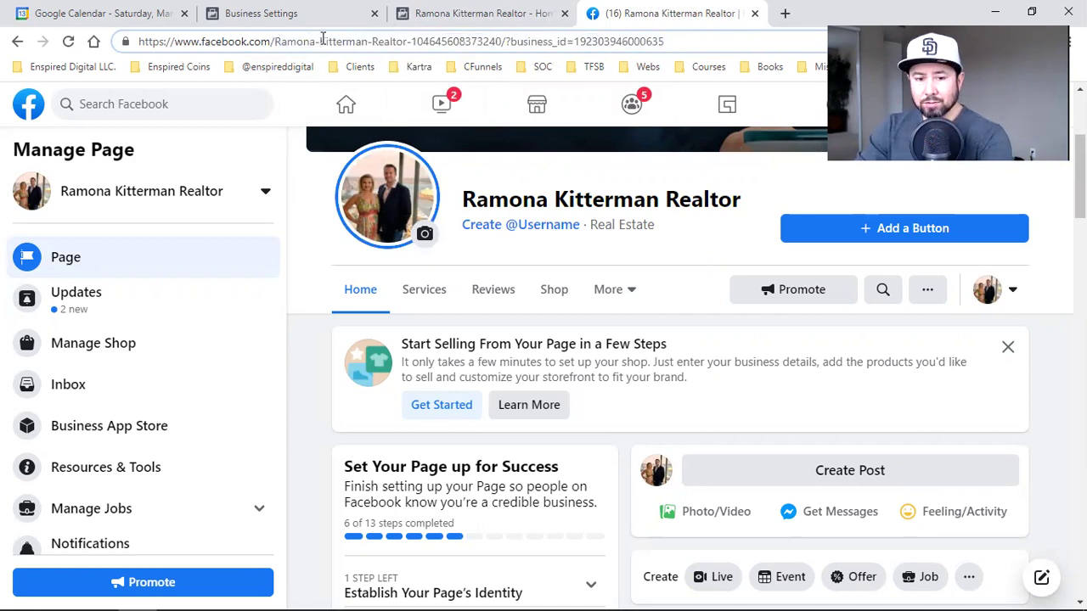
key(BackSpace)
click(380, 41)
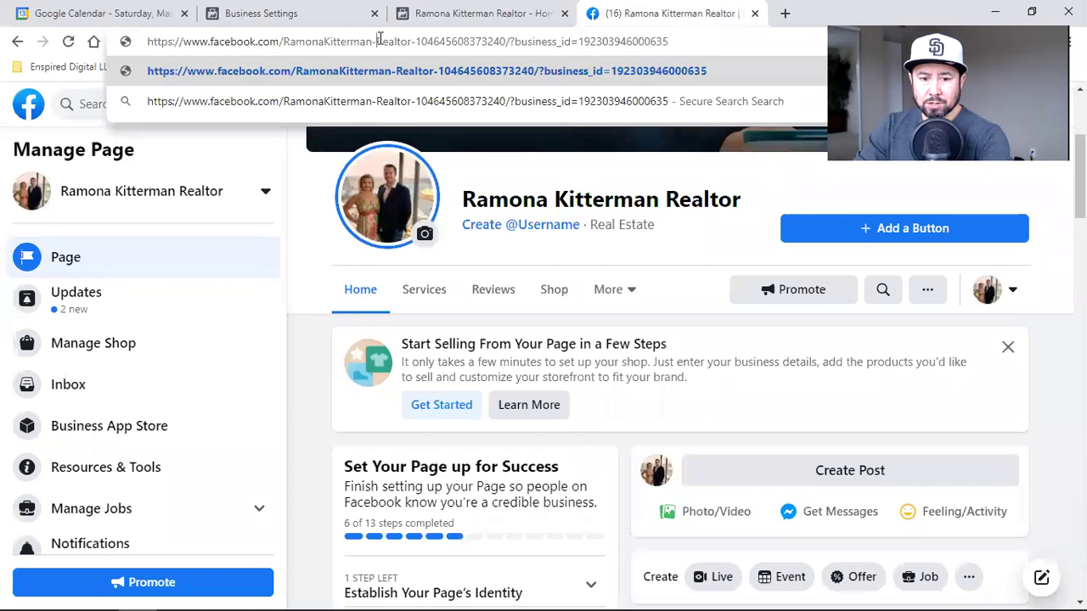
key(BackSpace)
drag(406, 41, 684, 34)
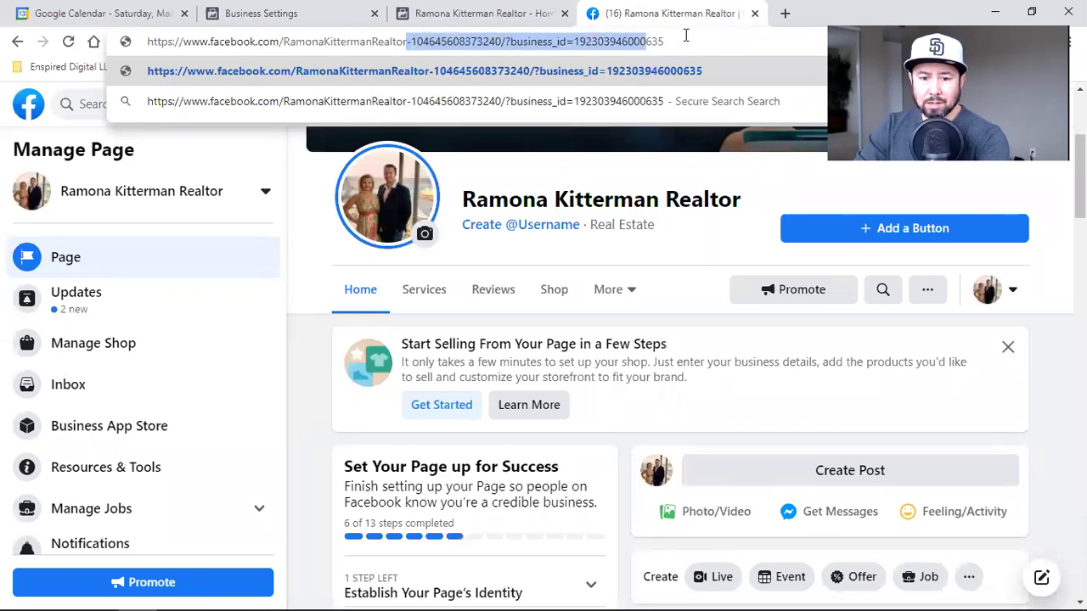
key(BackSpace)
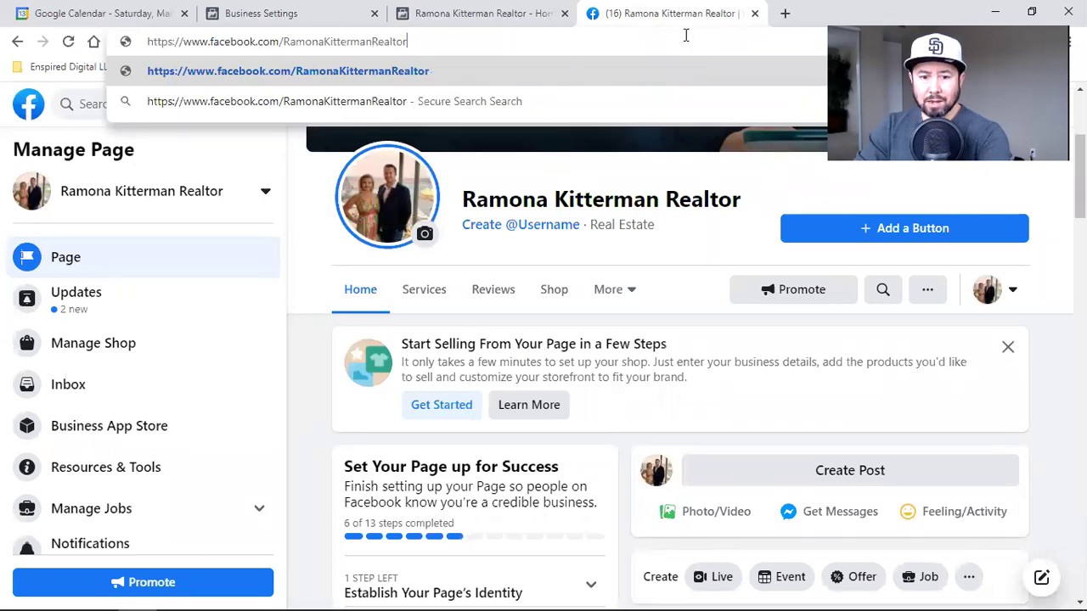
double_click(351, 43)
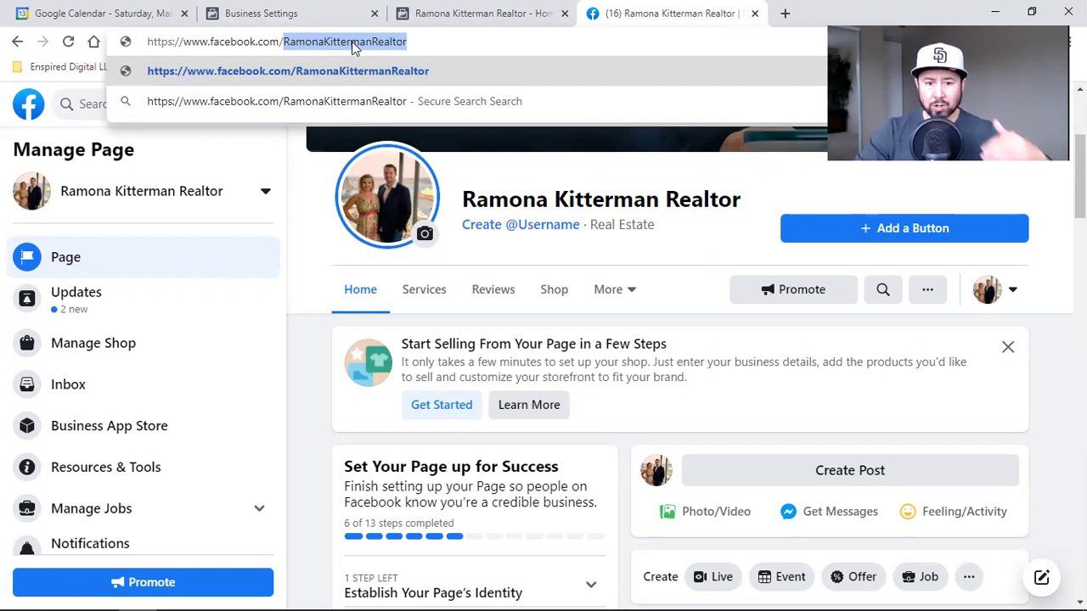
key(alt+Tab)
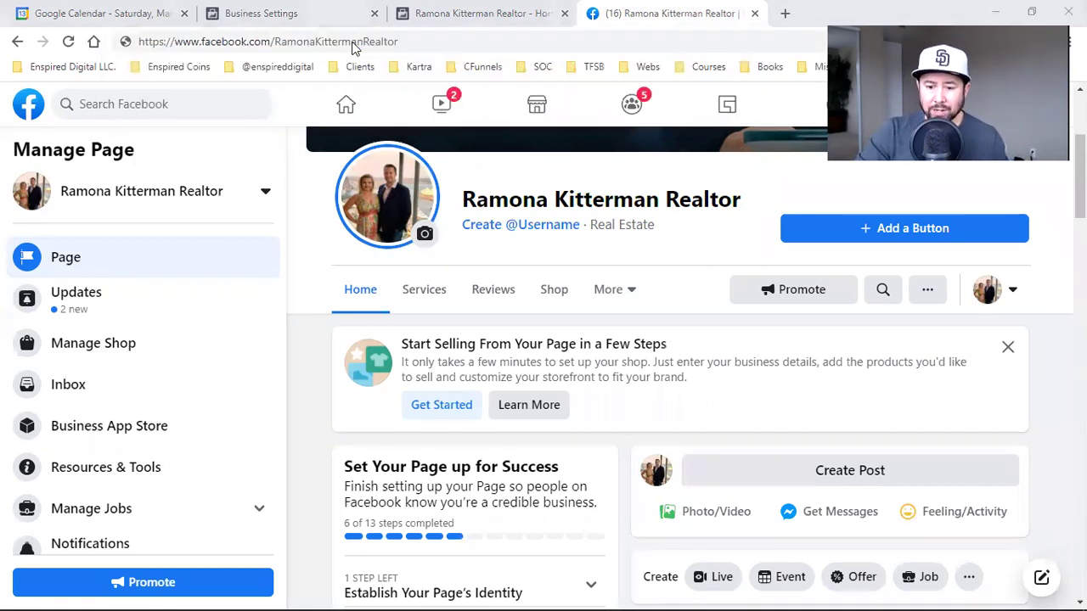
key(alt+Tab)
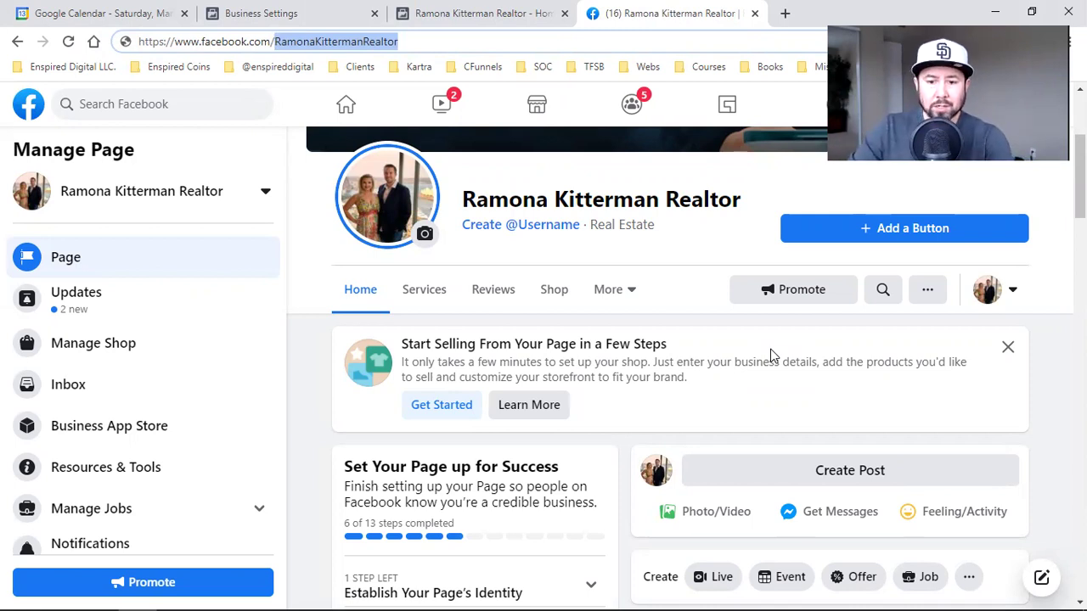
right_click(390, 41)
click(416, 125)
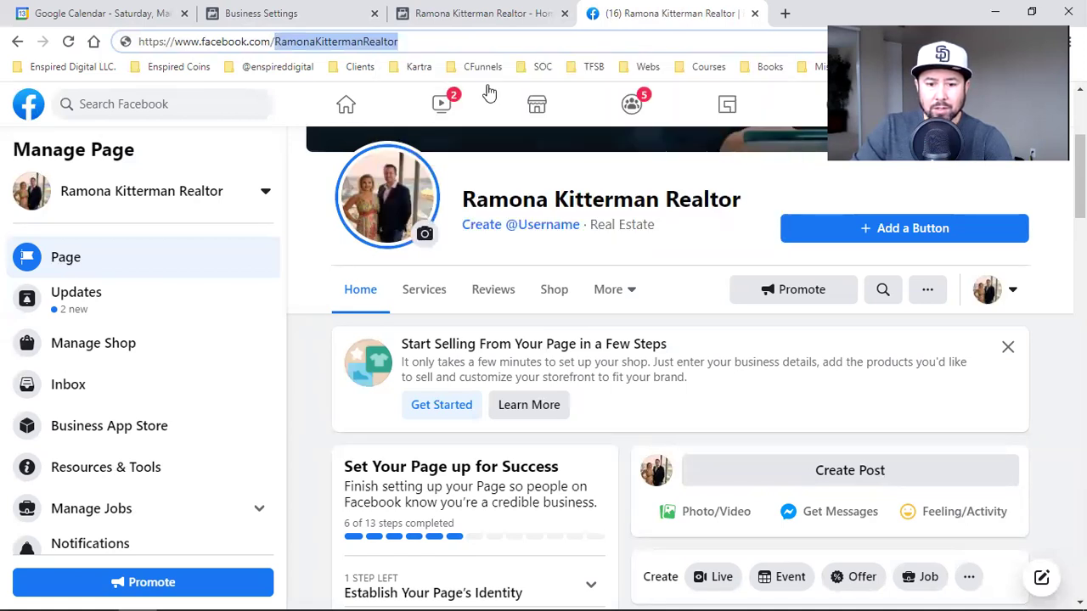
click(784, 12)
Search Google for 'cheap domains' and open GoDaddy's discounted .com domain offer.
click(94, 42)
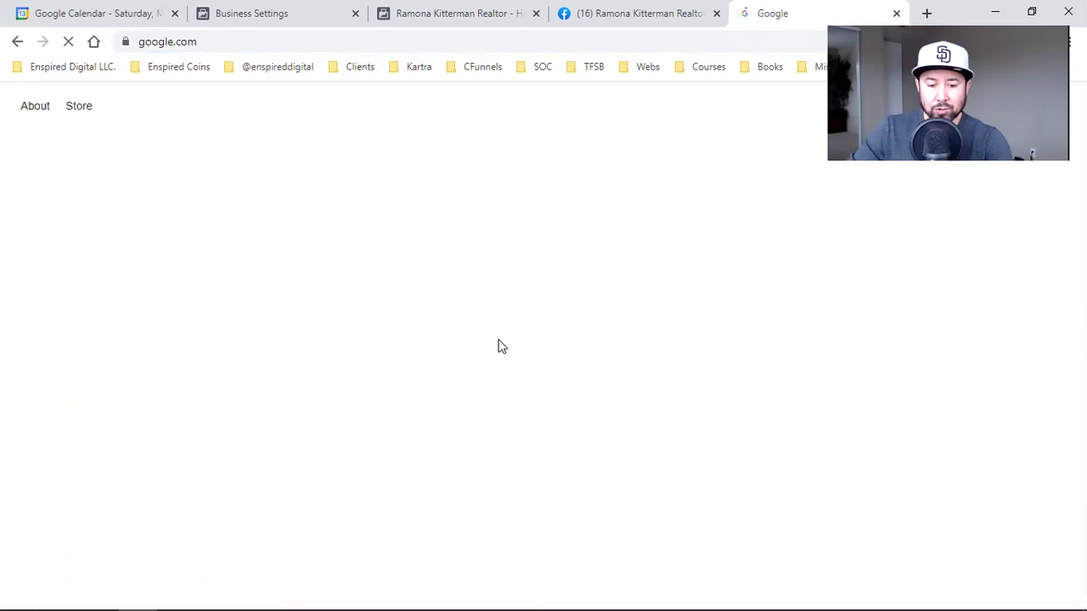
text(cheap domains)
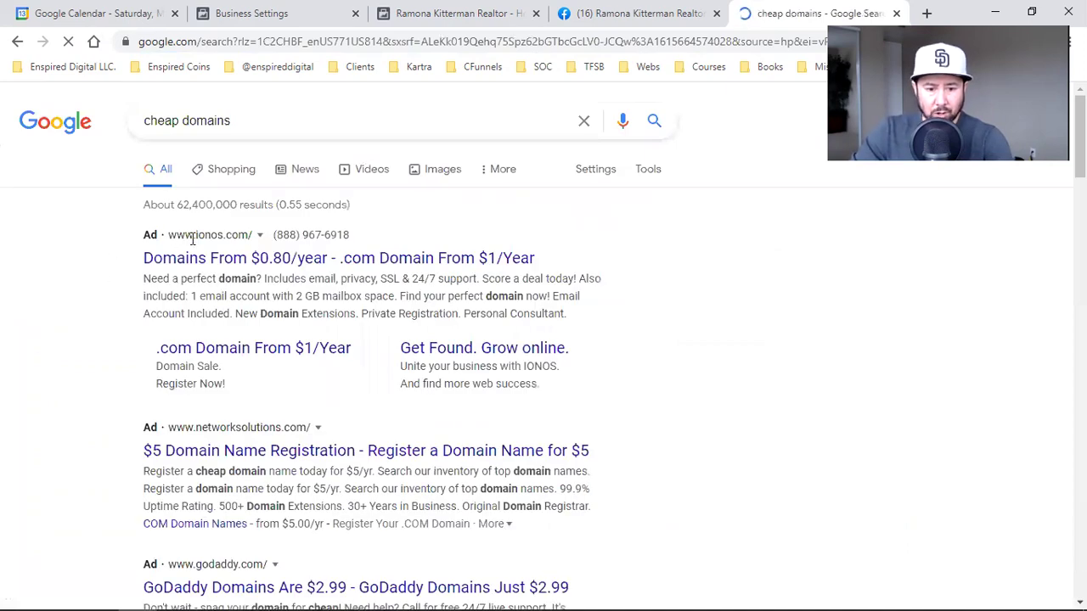
scroll(214, 273, down, 2)
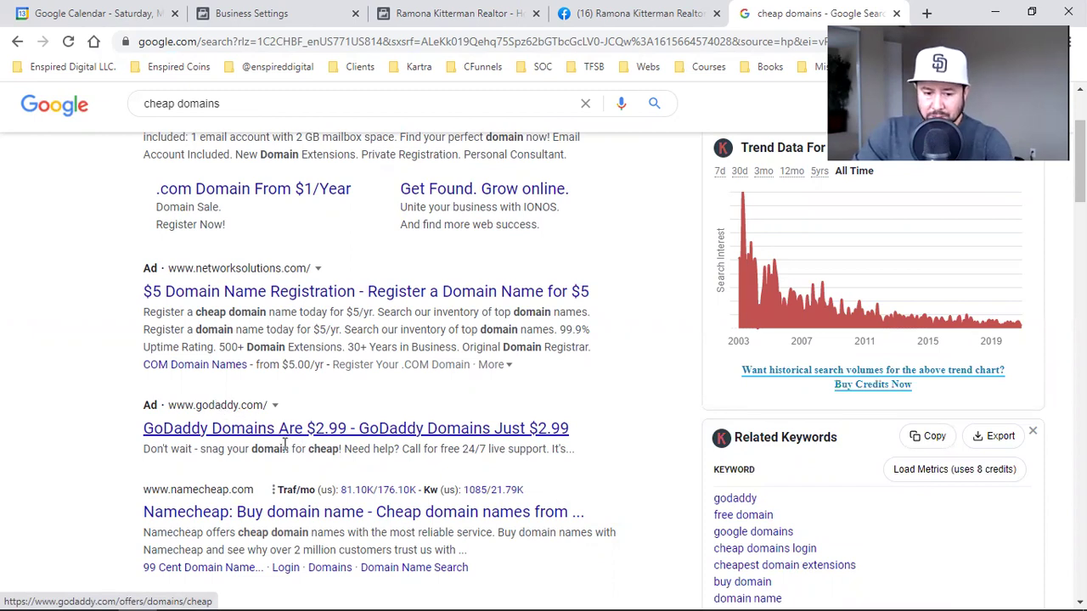
click(297, 435)
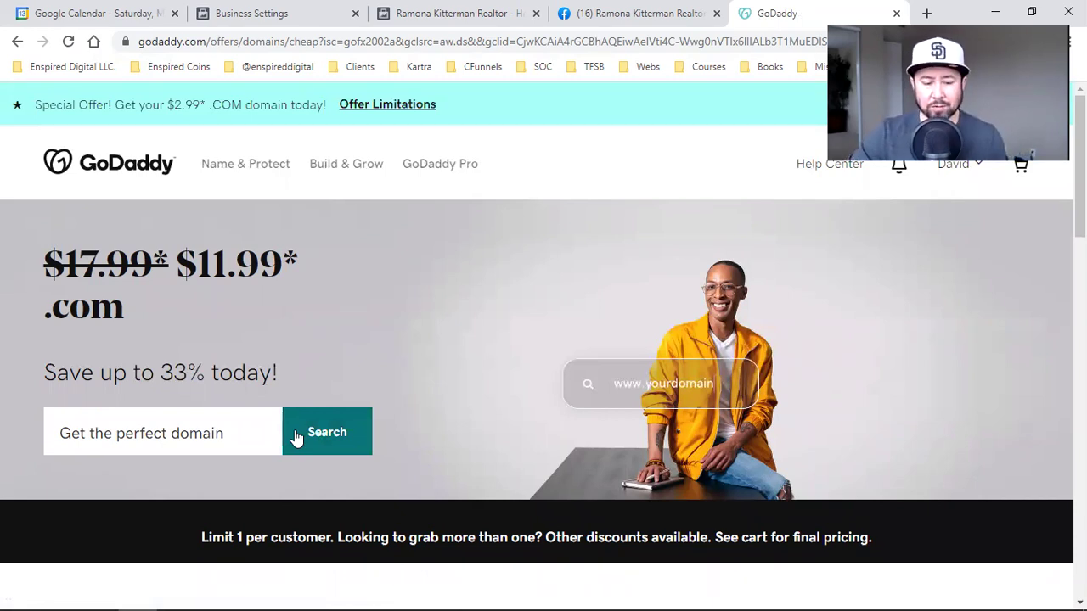
click(187, 445)
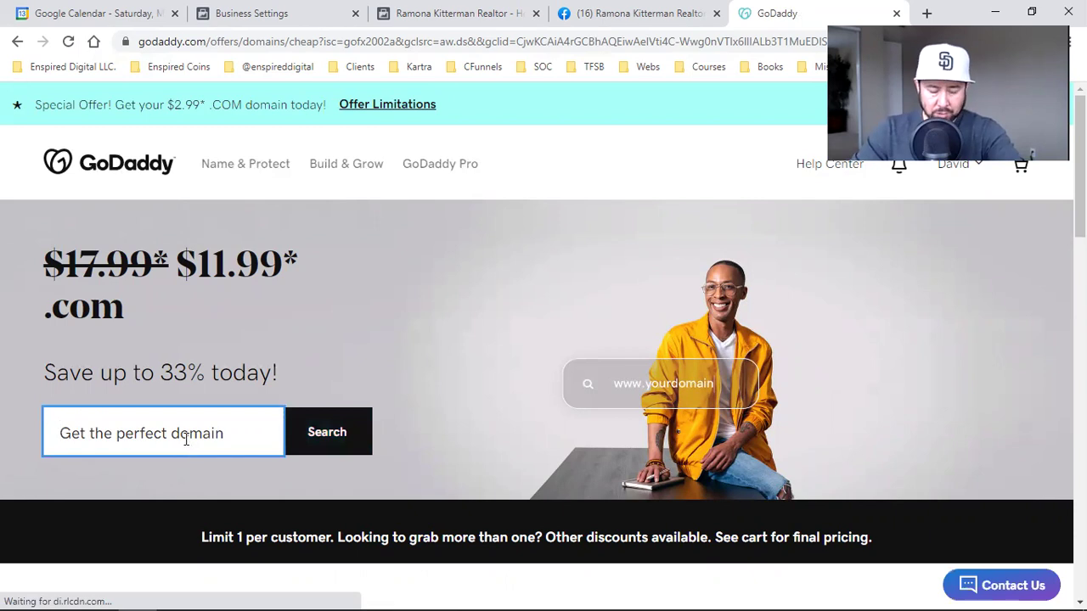
key(ctrl+v)
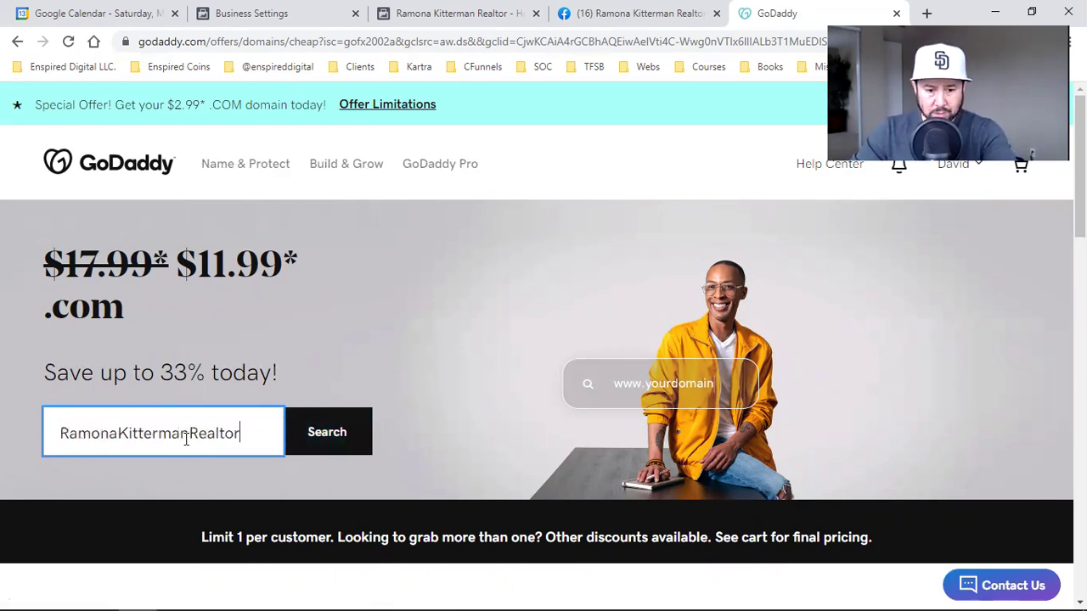
click(316, 438)
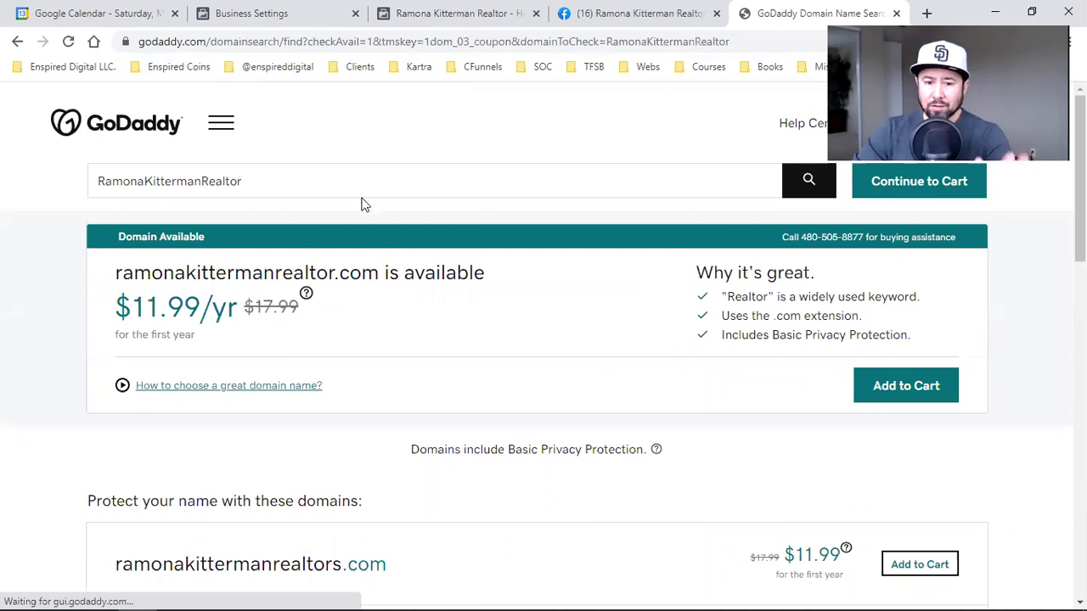
double_click(250, 269)
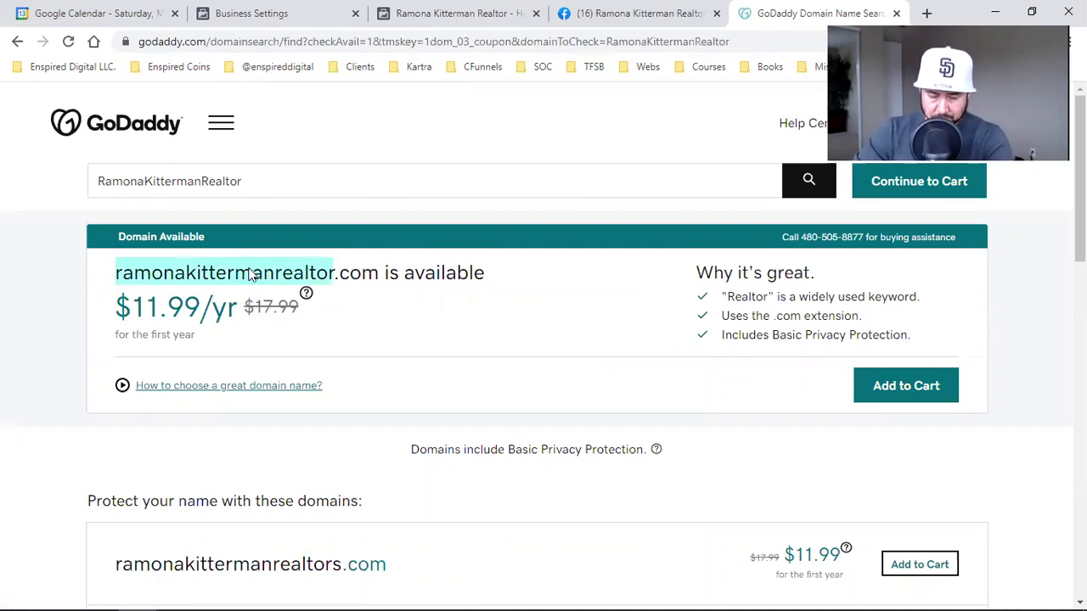
click(615, 14)
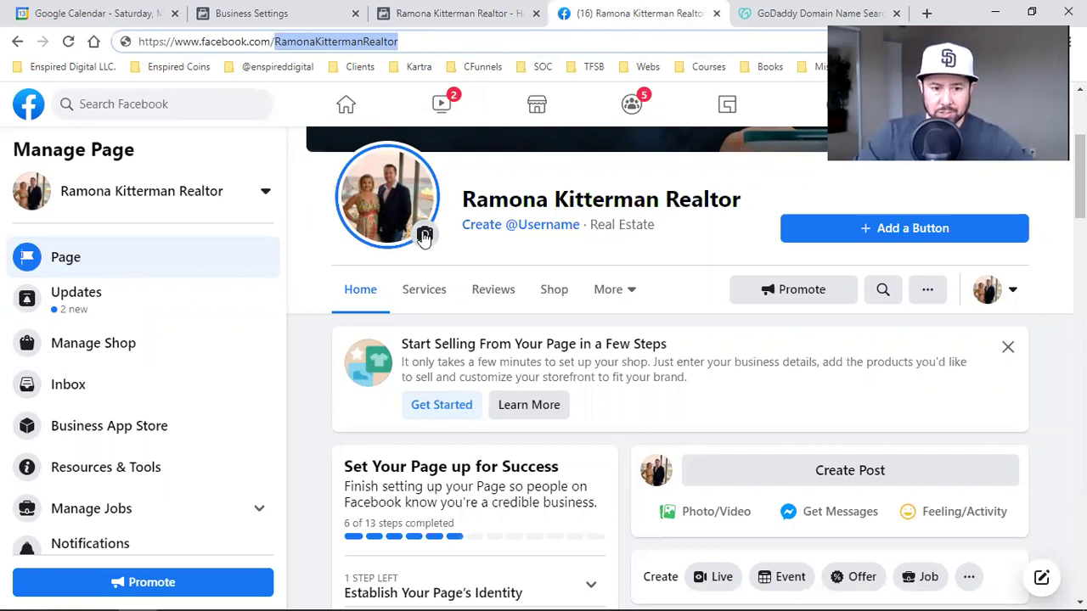
Add a Learn More action button to the page, with Website Link as its destination.
click(316, 271)
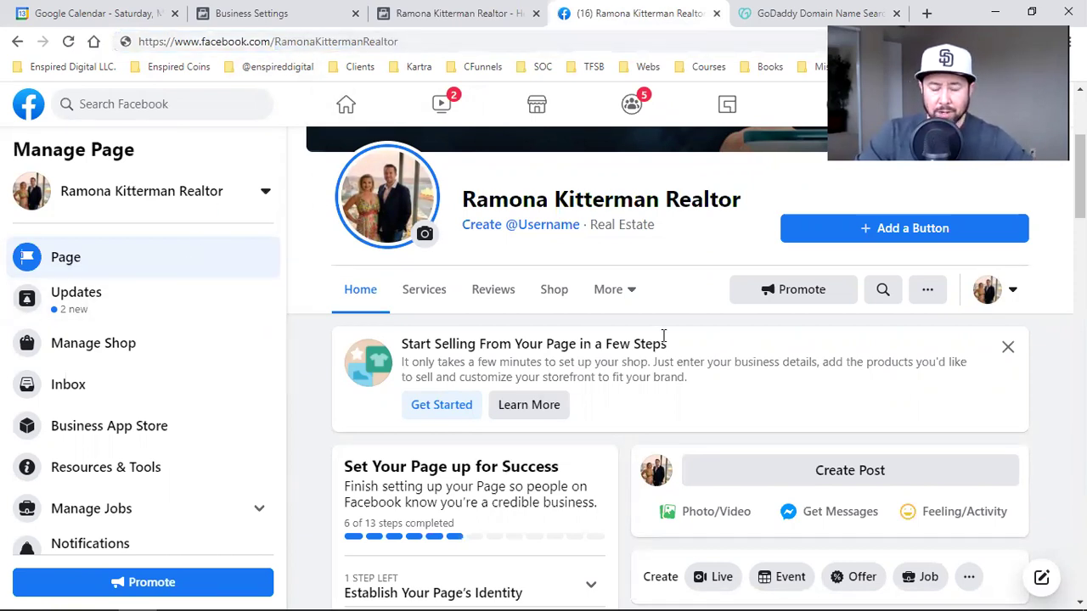
click(435, 13)
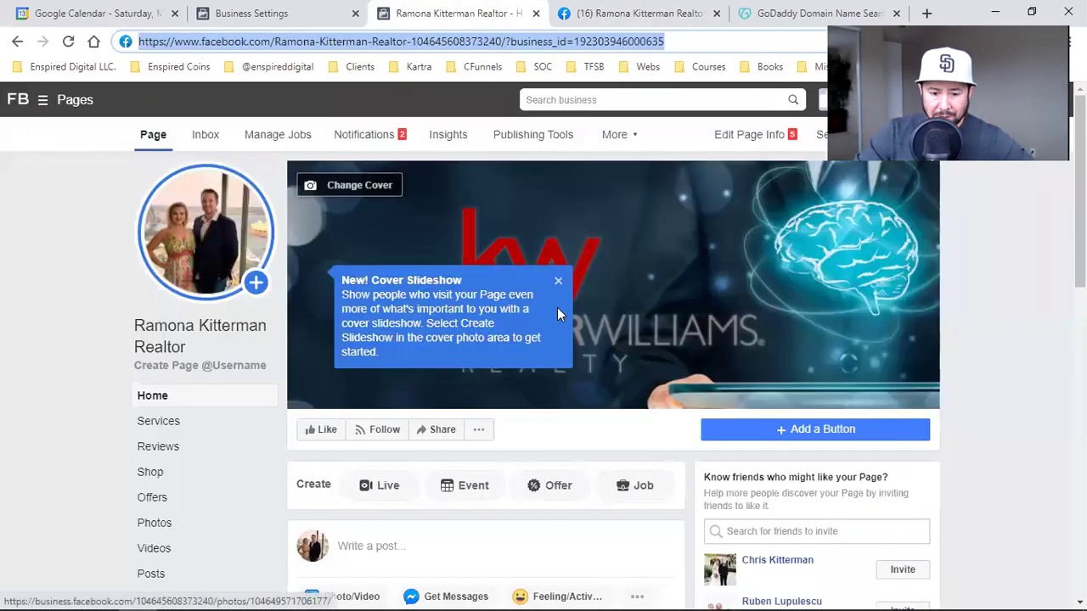
click(815, 431)
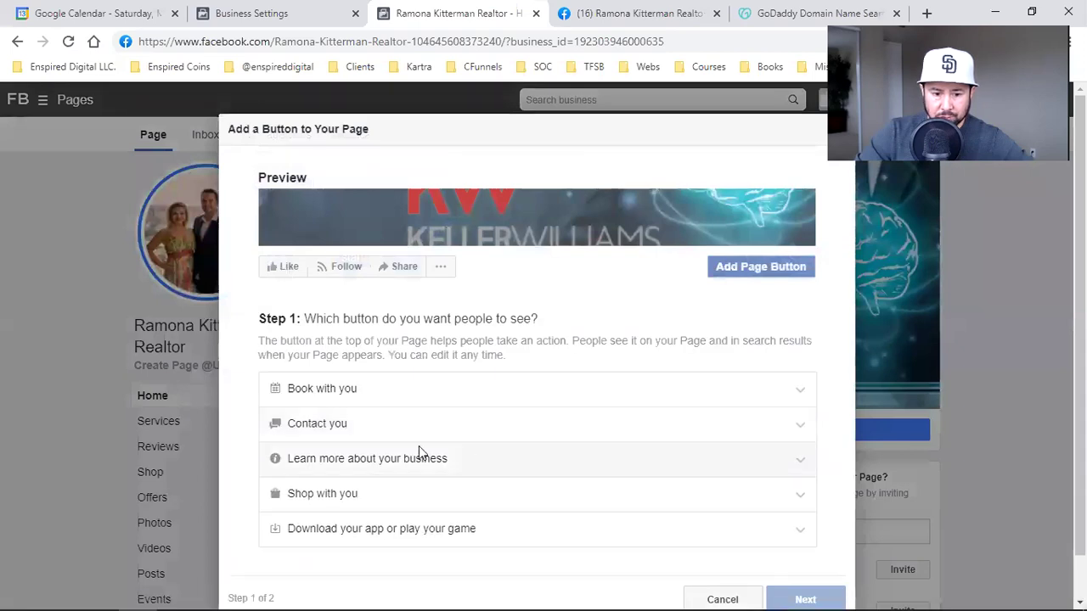
click(366, 439)
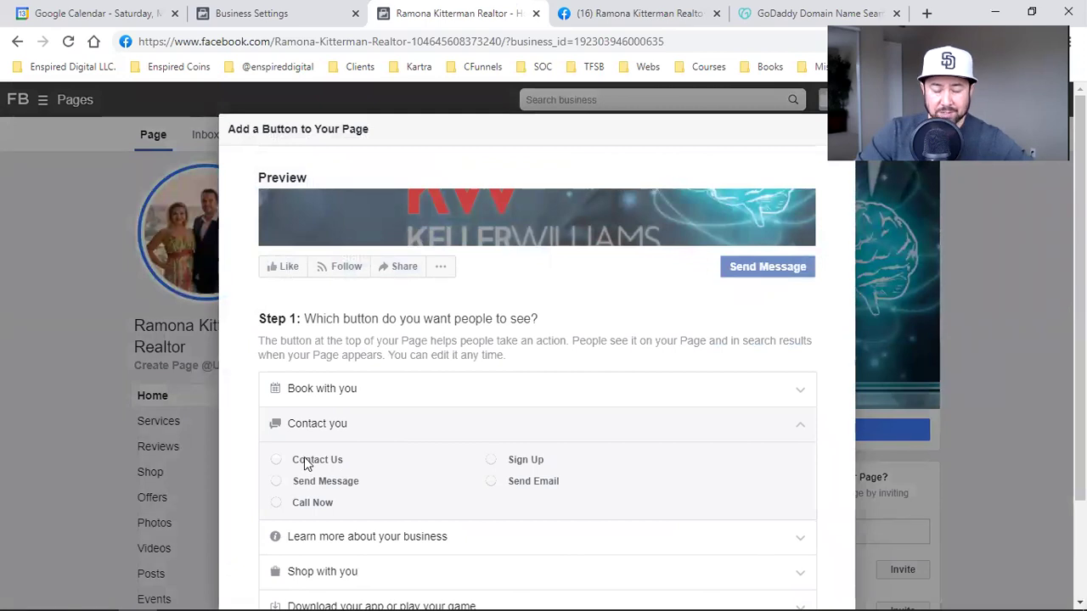
scroll(331, 433, down, 2)
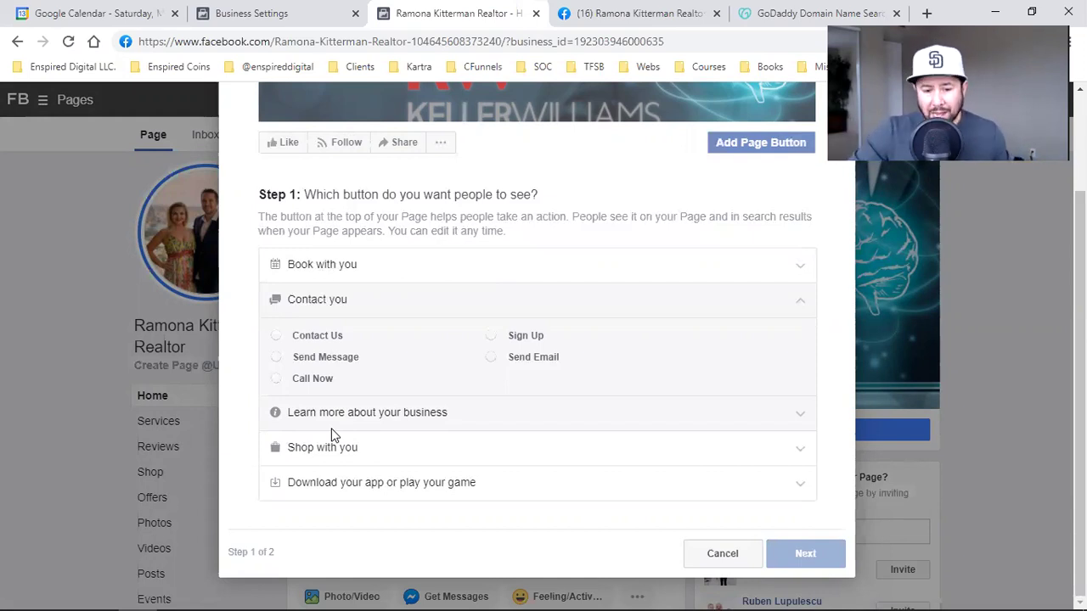
click(386, 416)
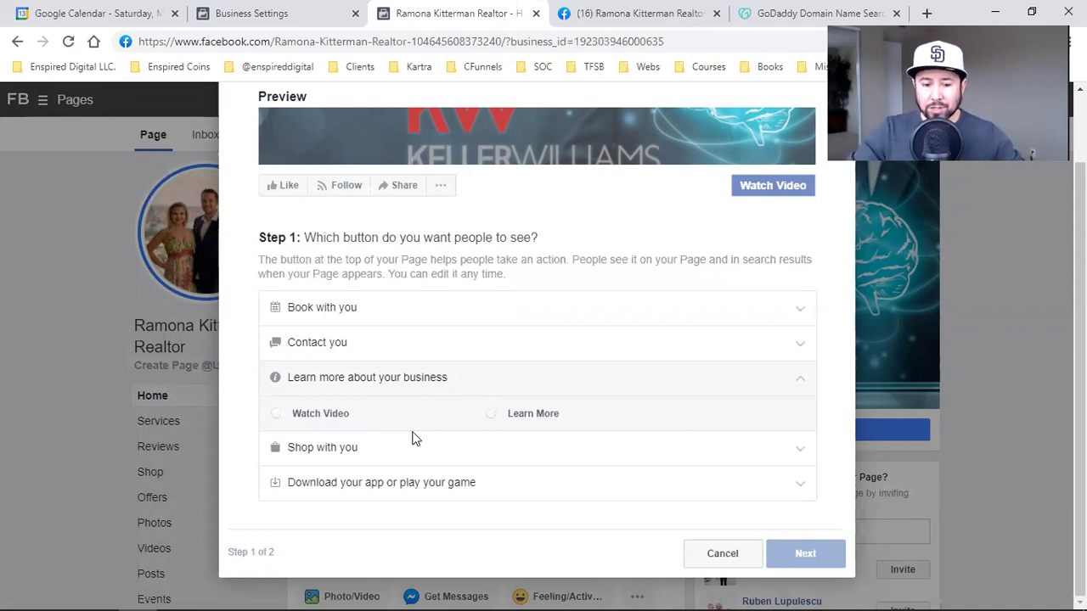
click(529, 416)
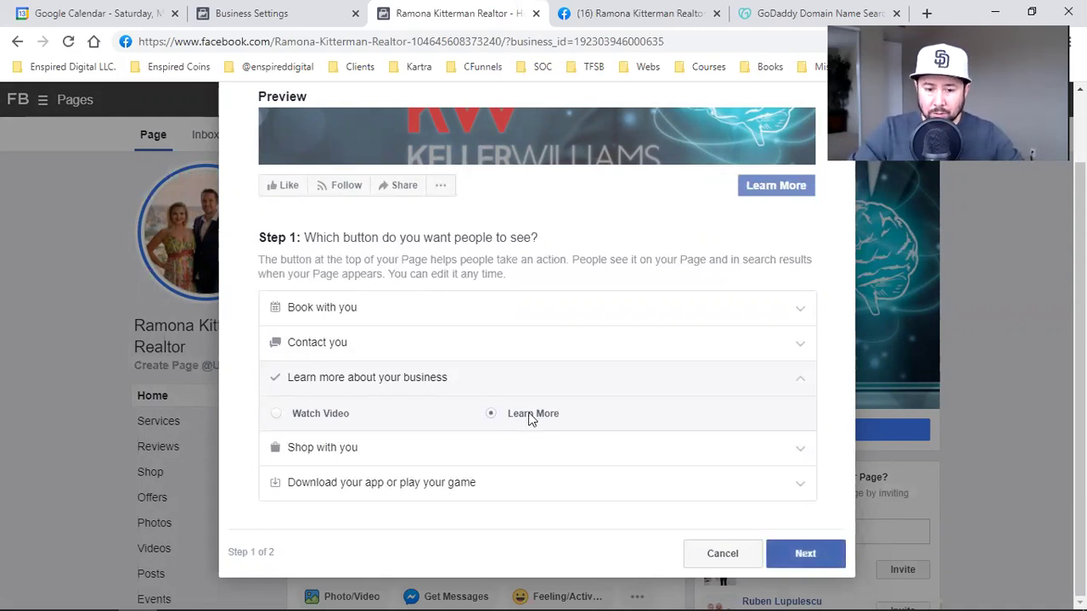
click(844, 567)
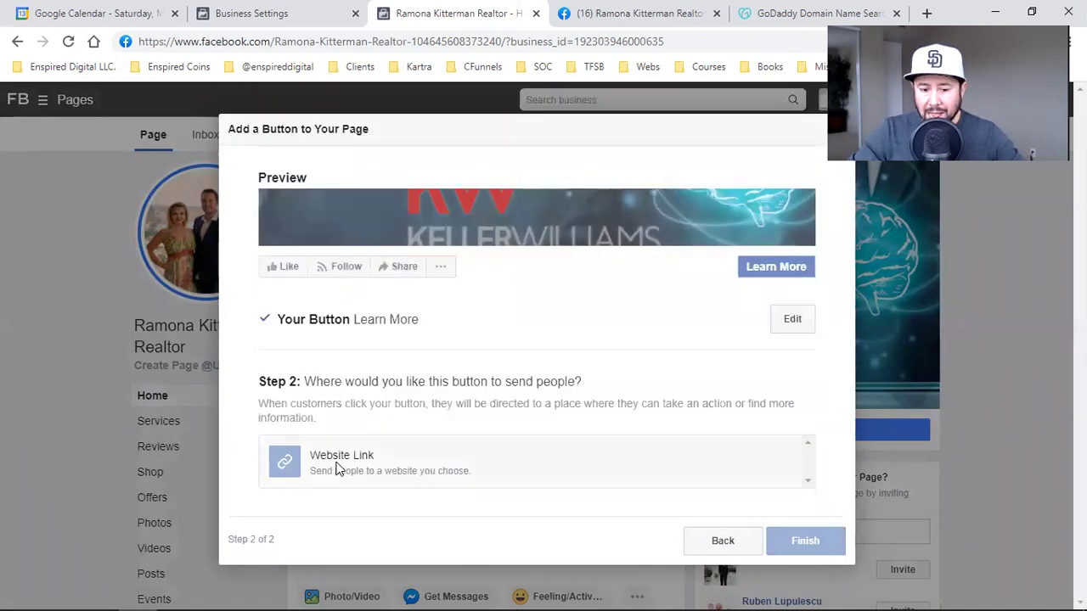
click(340, 465)
click(382, 214)
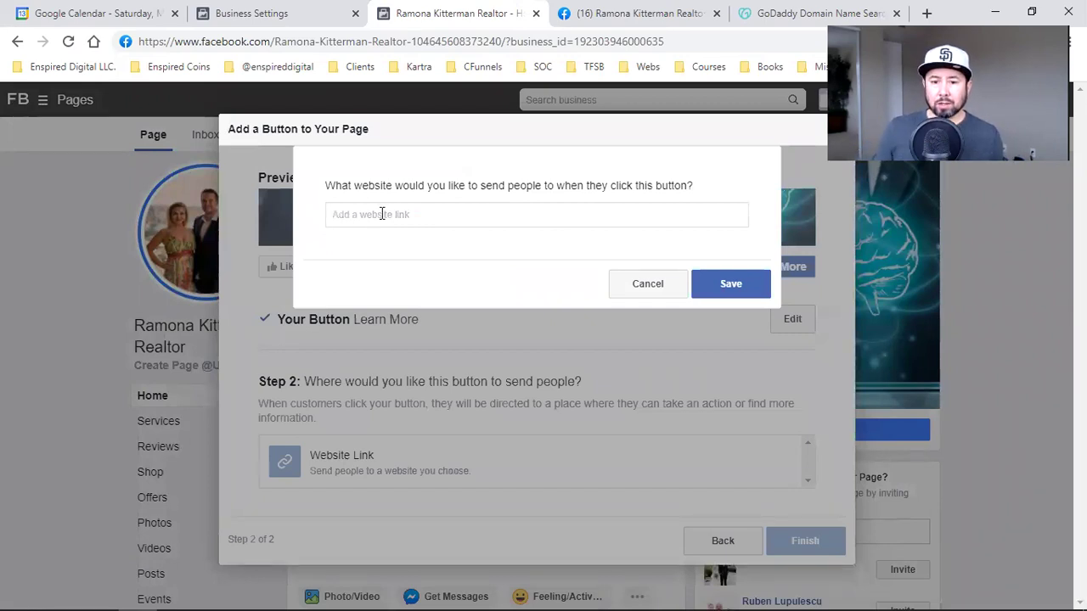
Return to the Learn More button's Website Link prompt and cancel entering a link.
click(628, 13)
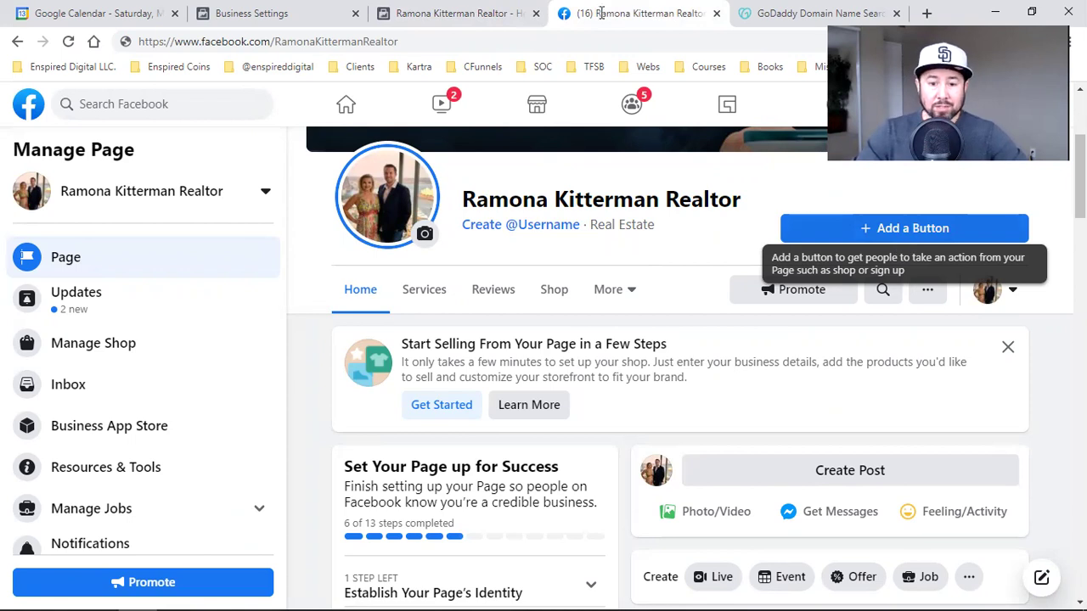
click(461, 11)
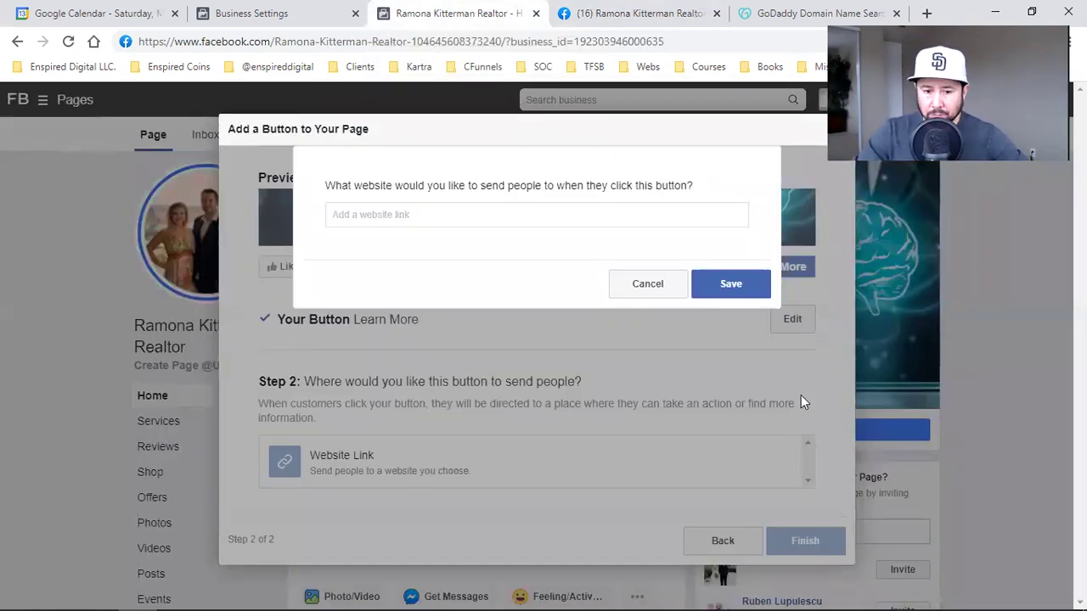
click(358, 214)
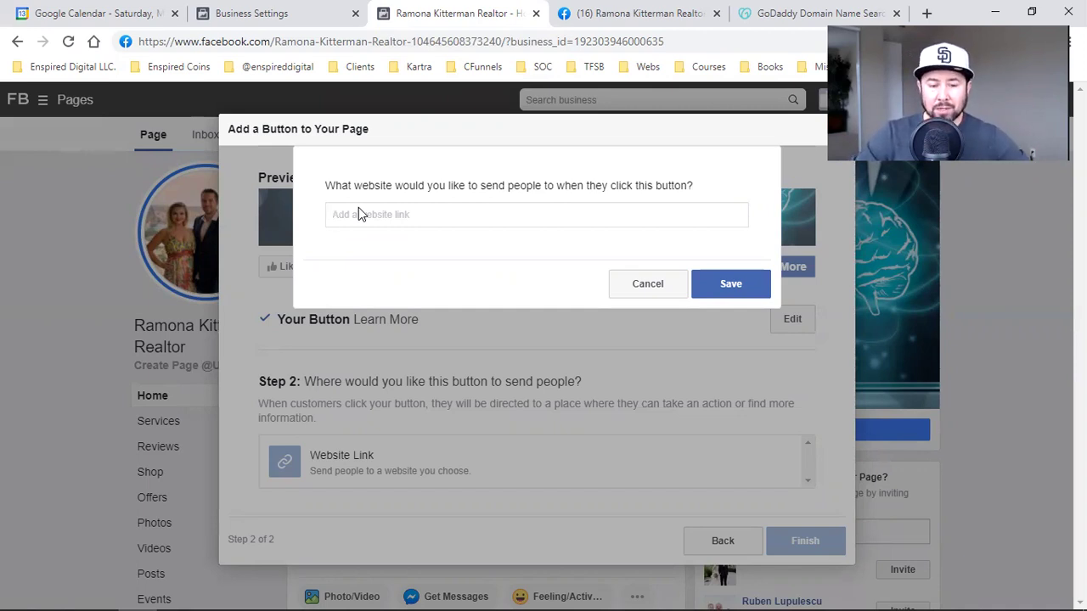
click(648, 283)
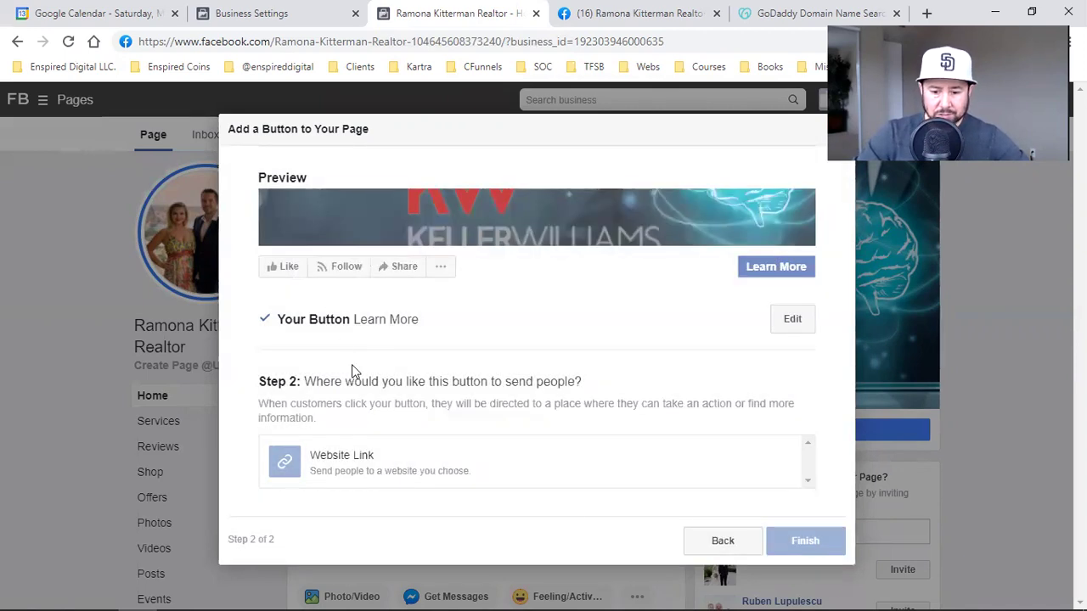
Change the action button to Send Message routed to Messenger, then reload the new-layout page.
click(722, 541)
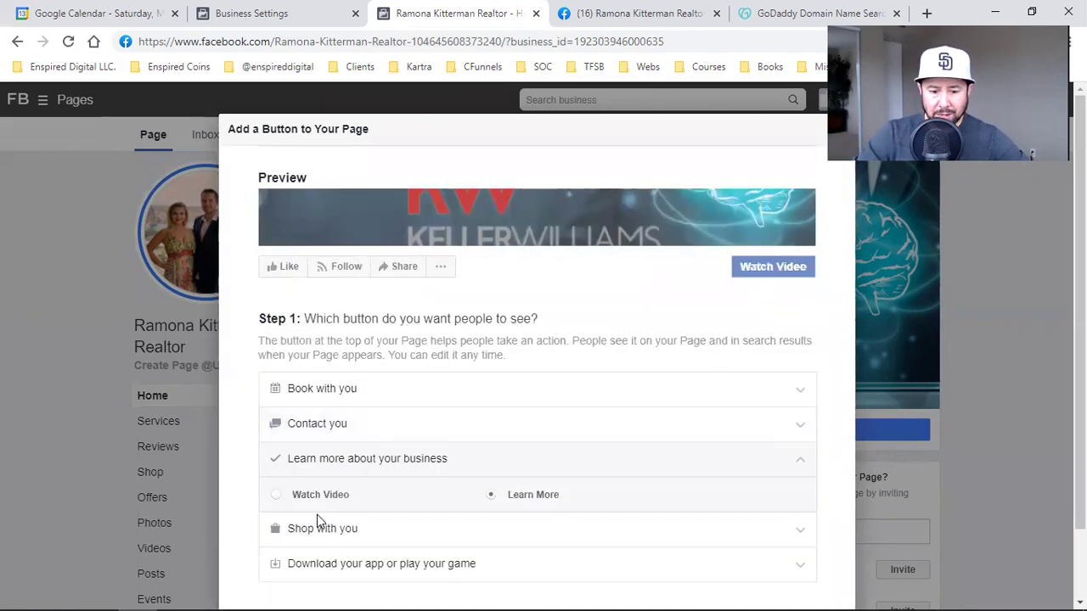
click(353, 417)
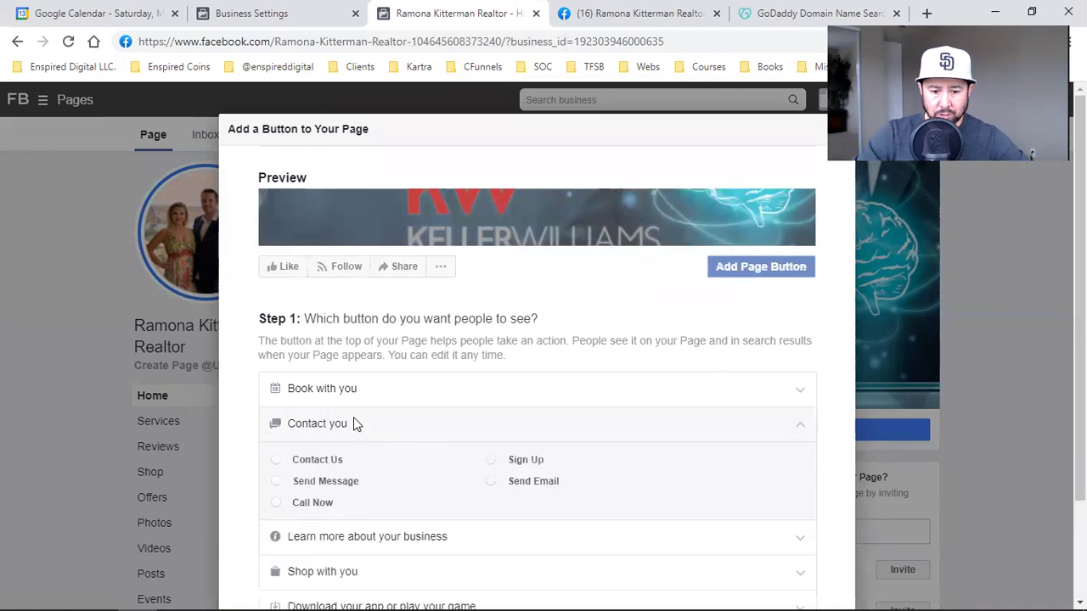
click(329, 482)
scroll(543, 500, down, 2)
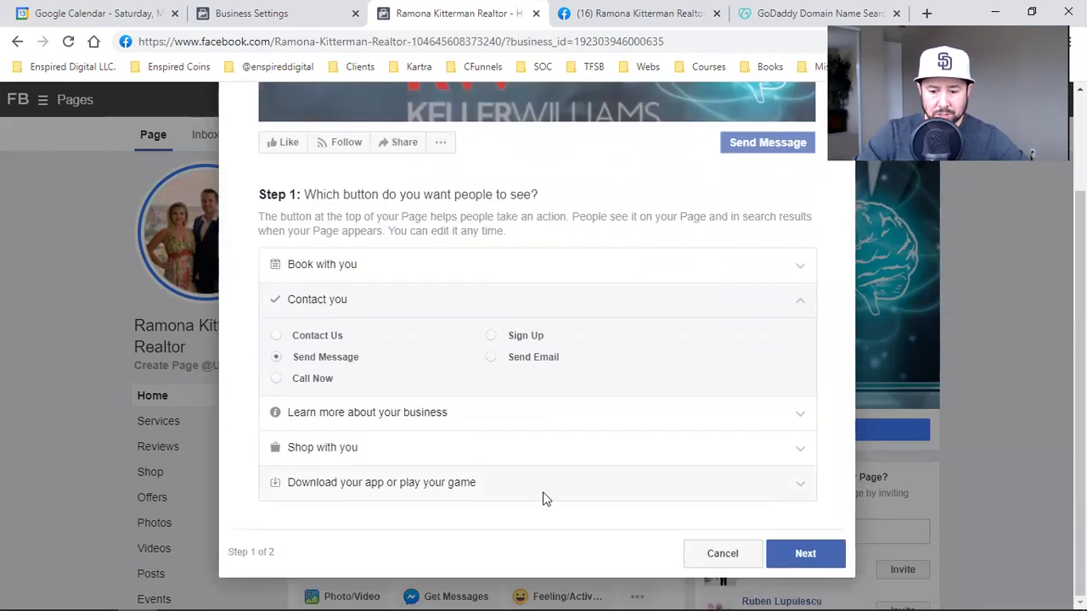
click(784, 543)
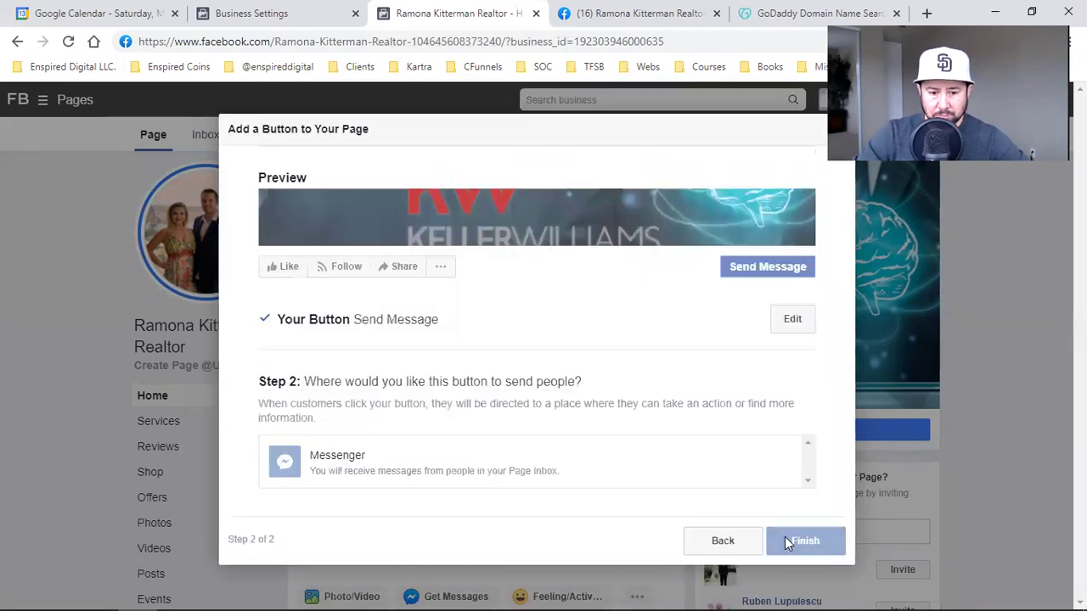
click(466, 472)
click(789, 482)
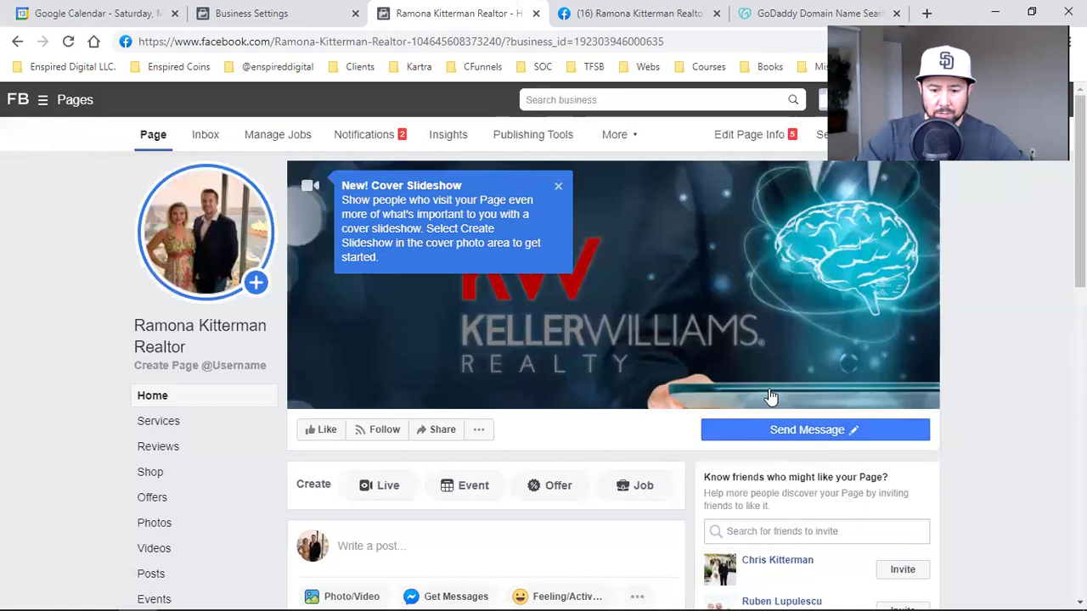
click(628, 15)
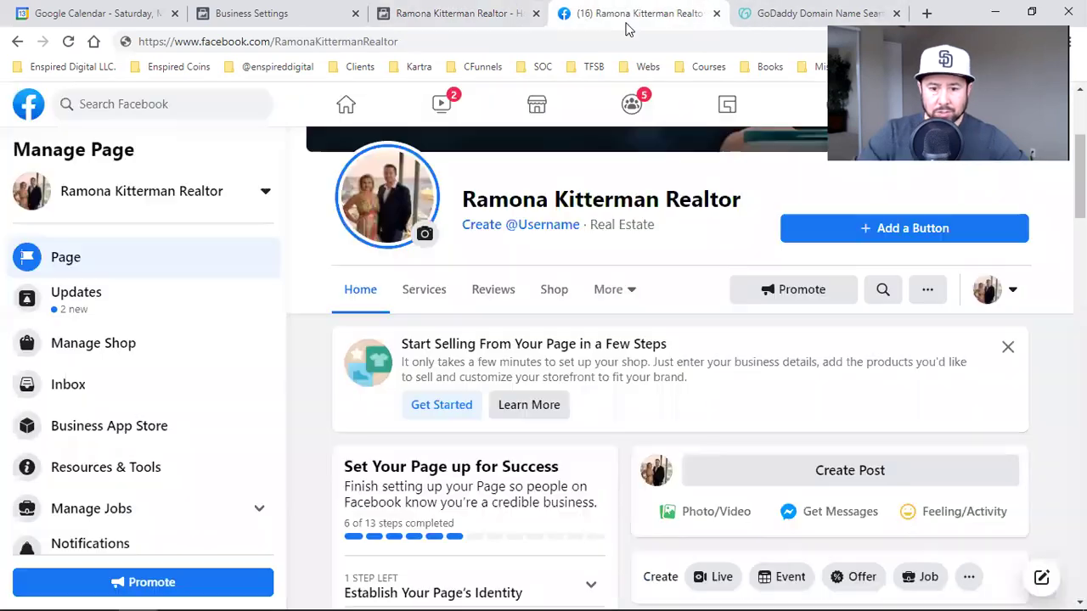
click(68, 40)
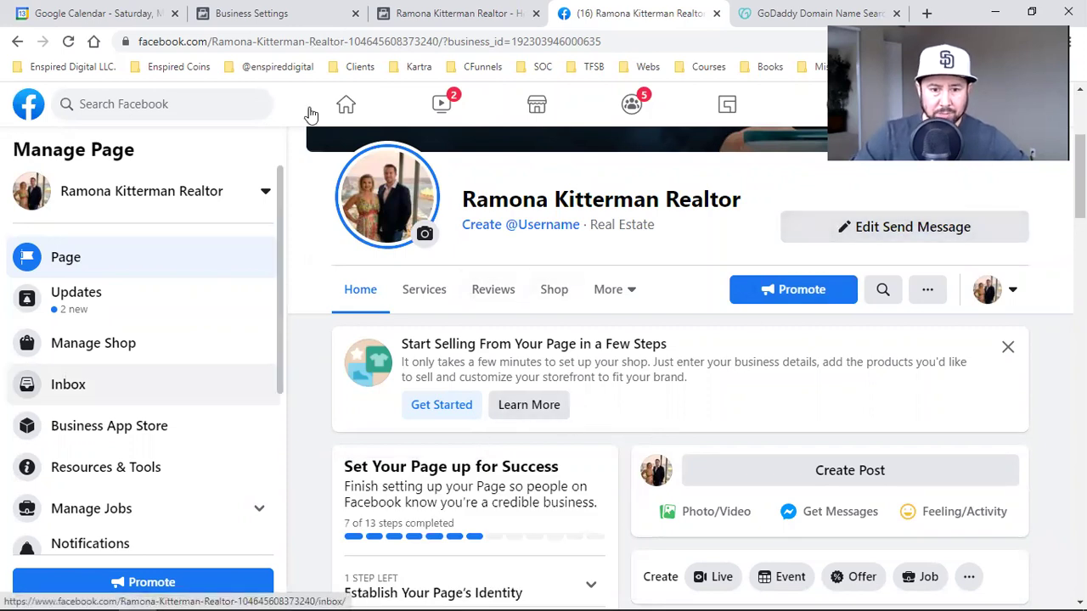
Like and follow the Ramona Kitterman Realtor page in the business pages tab.
click(429, 8)
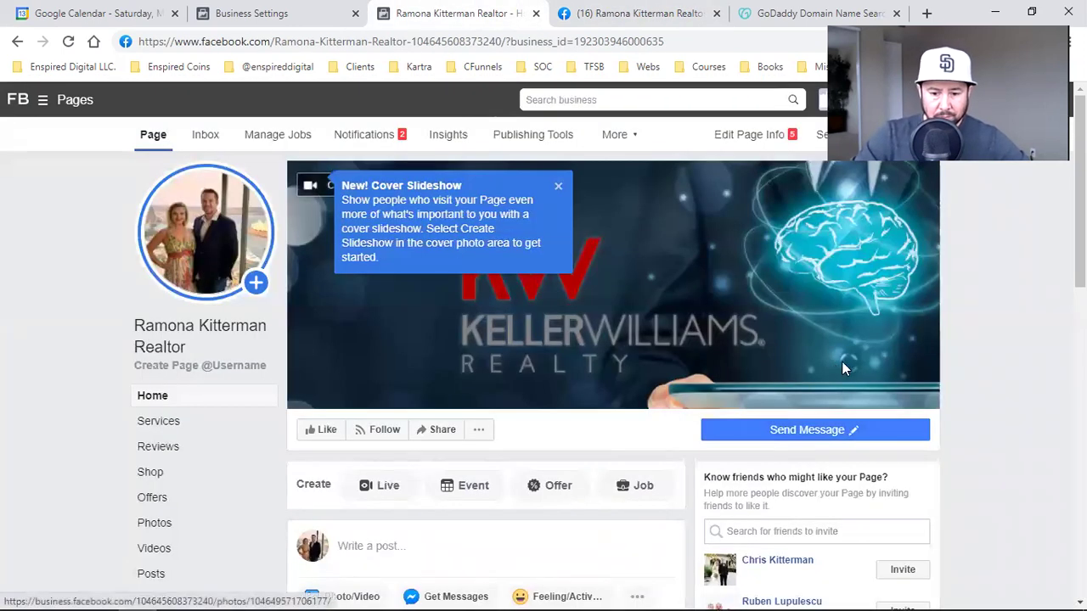
mouse_move(813, 444)
click(325, 431)
Delete the Messenger announcement post from the page timeline.
mouse_move(855, 444)
scroll(946, 451, down, 2)
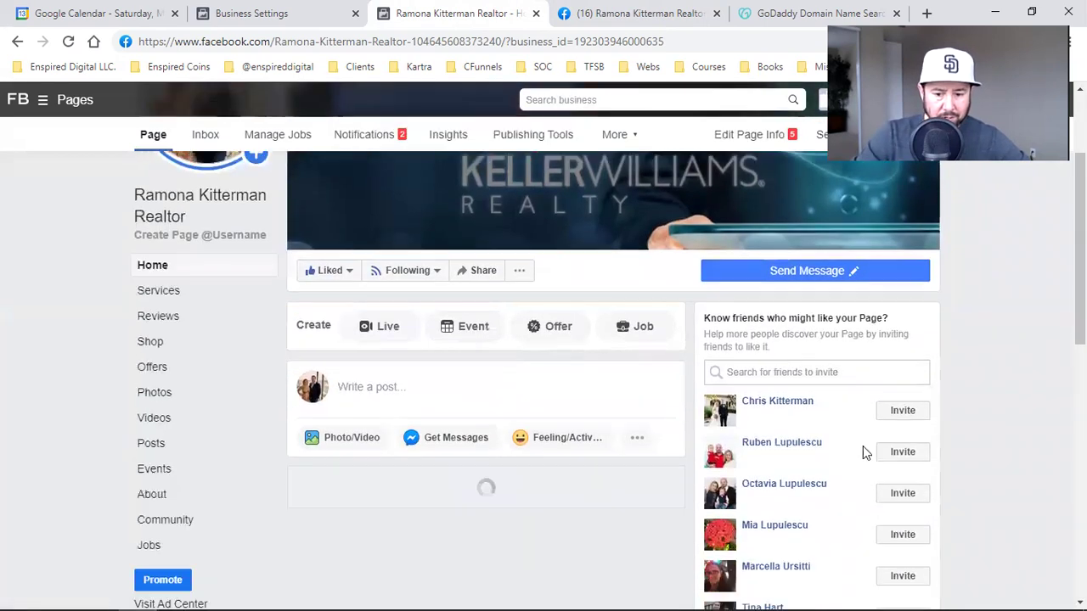
scroll(946, 451, down, 5)
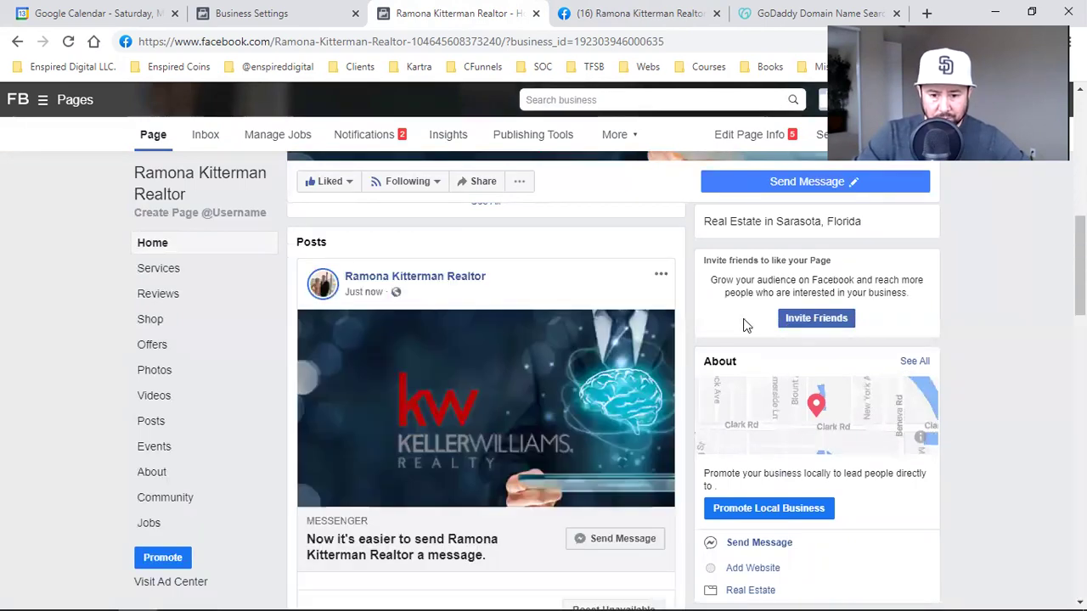
click(662, 278)
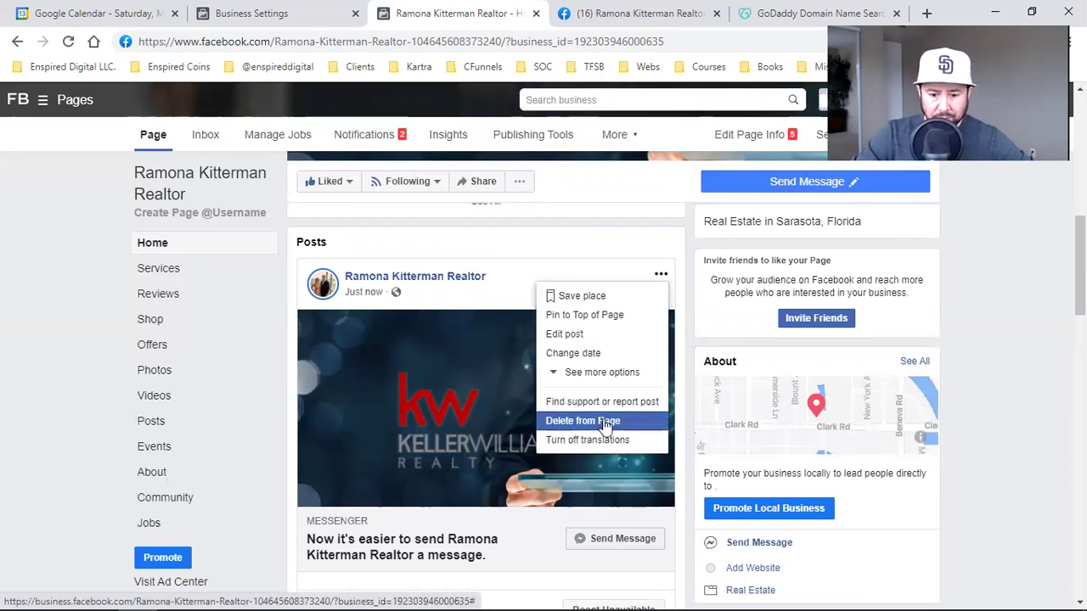
click(605, 422)
click(679, 261)
Pin the profile-picture post to the top of the page.
scroll(577, 408, down, 2)
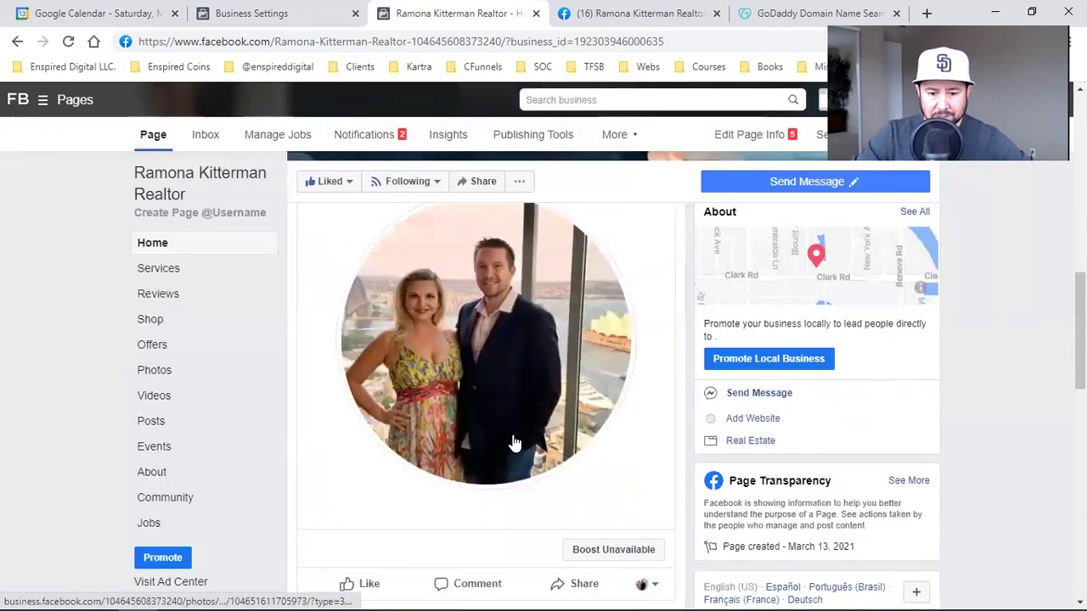
scroll(512, 444, up, 2)
click(661, 297)
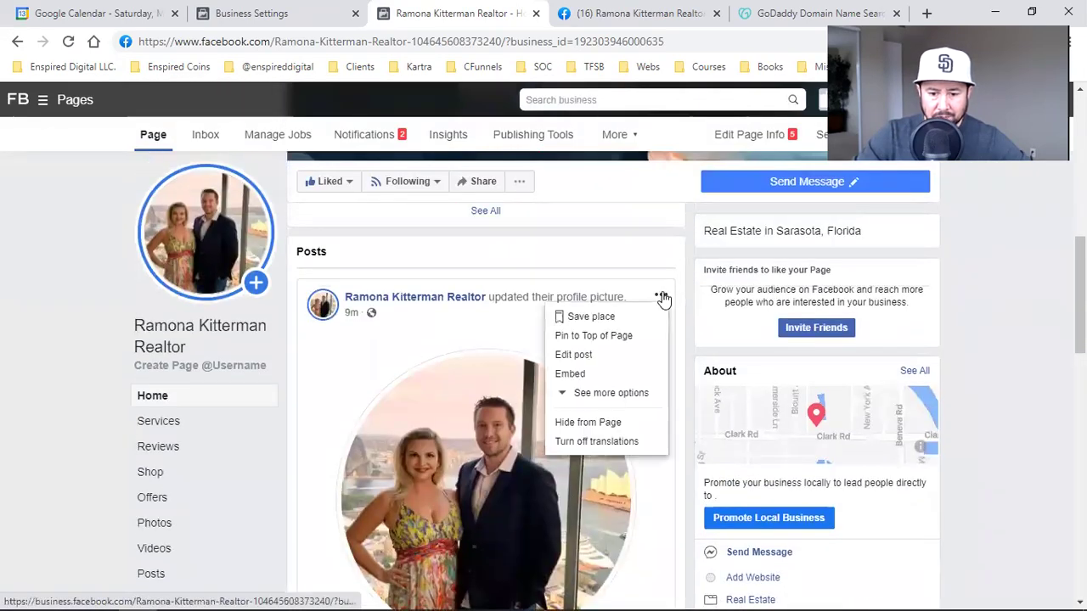
click(632, 336)
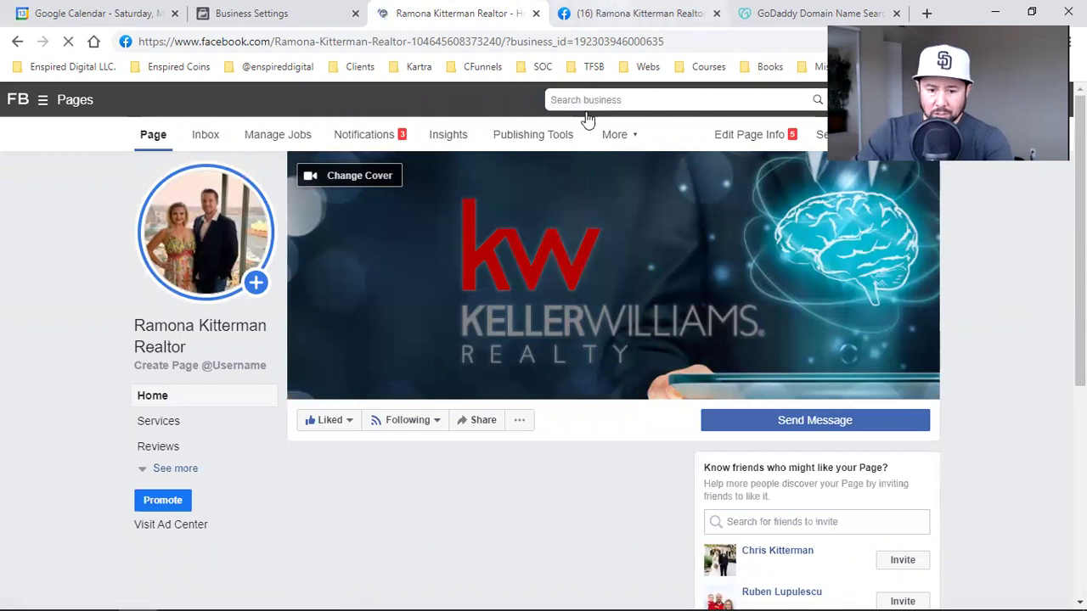
click(586, 13)
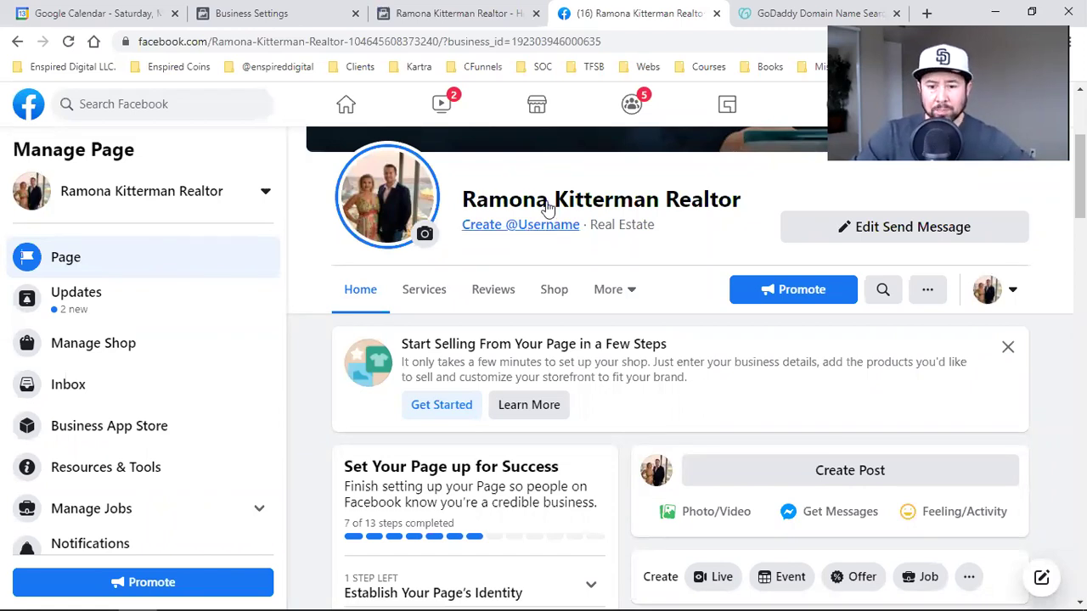
Open the linked personal profile in a new tab.
right_click(827, 111)
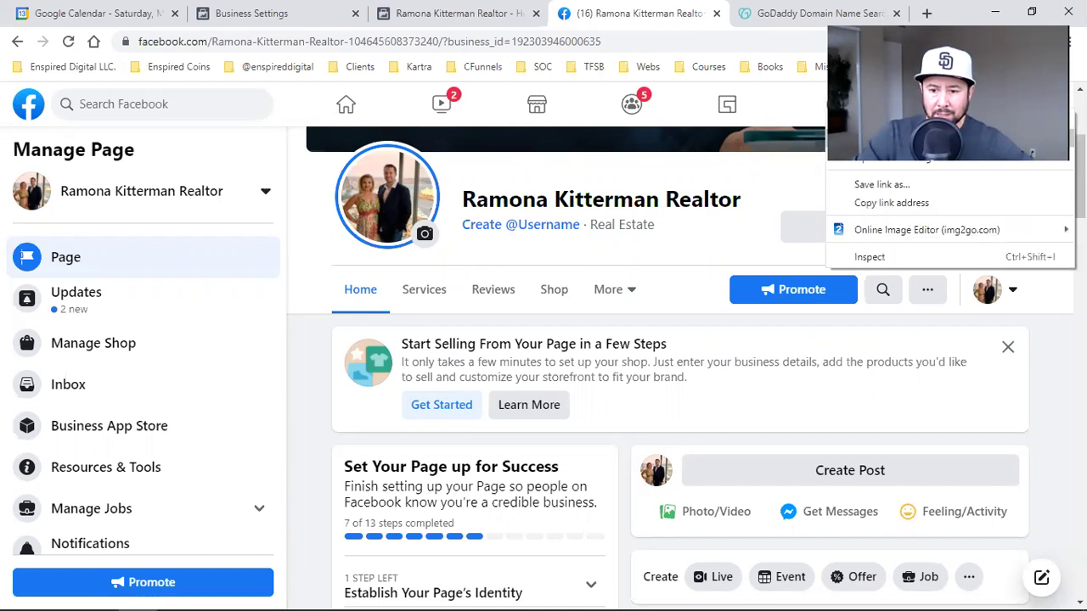
click(844, 124)
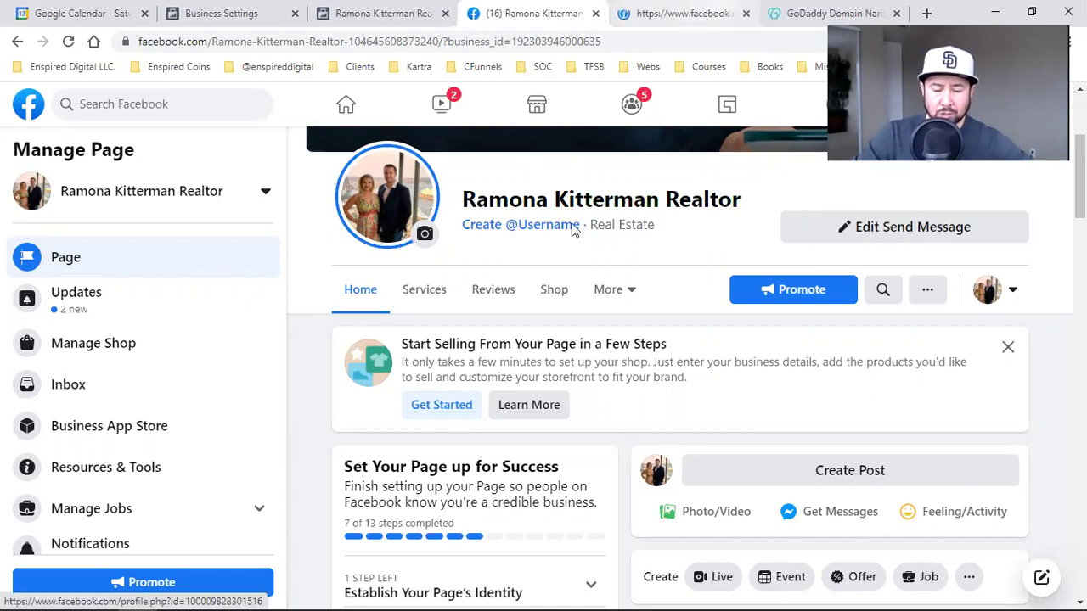
key(ctrl+Tab)
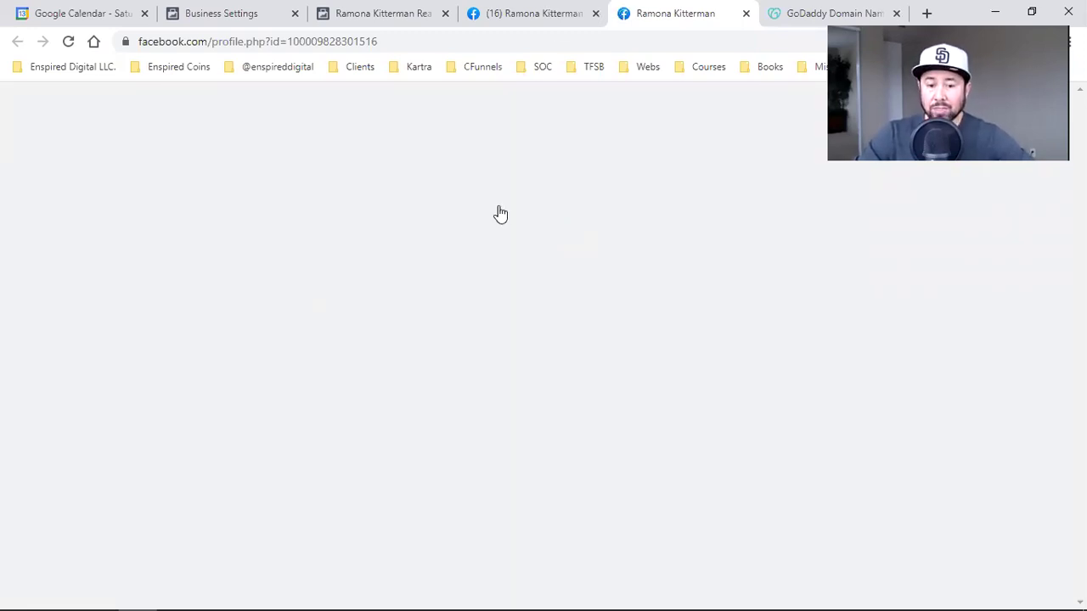
key(ctrl+shift+Tab)
key(ctrl+Tab)
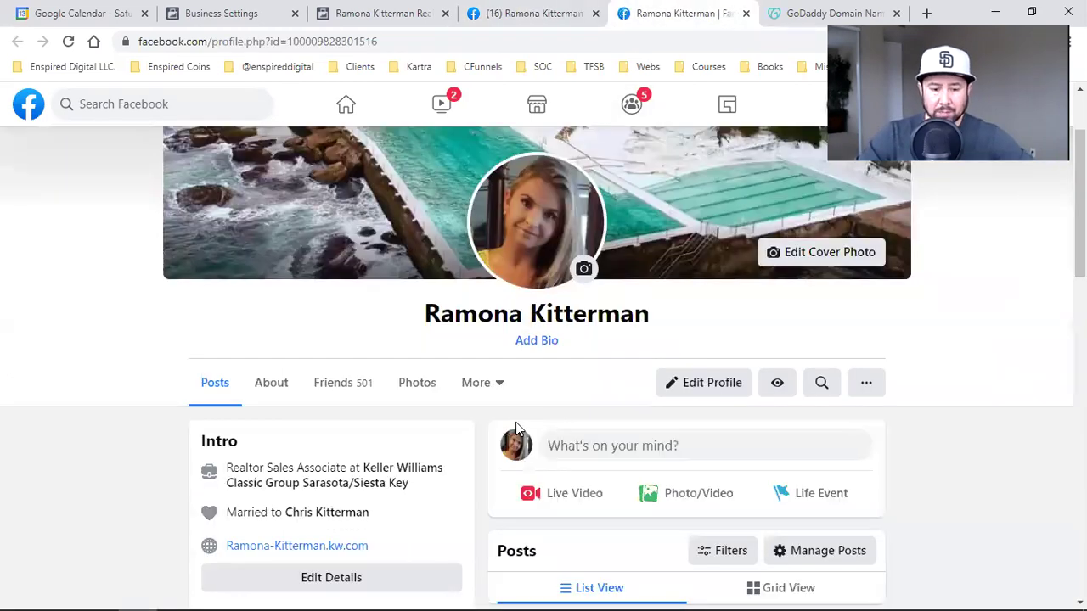
scroll(515, 422, down, 2)
scroll(385, 400, down, 1)
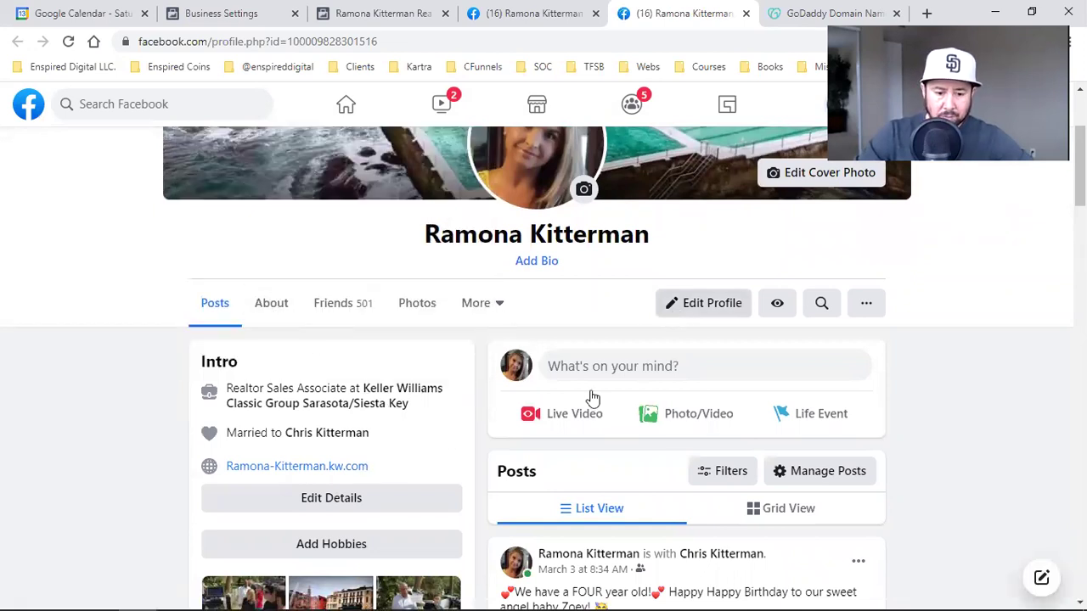
Change the Realtor Sales Associate job's company to Ramona Kitterman Realtor and save it.
click(405, 504)
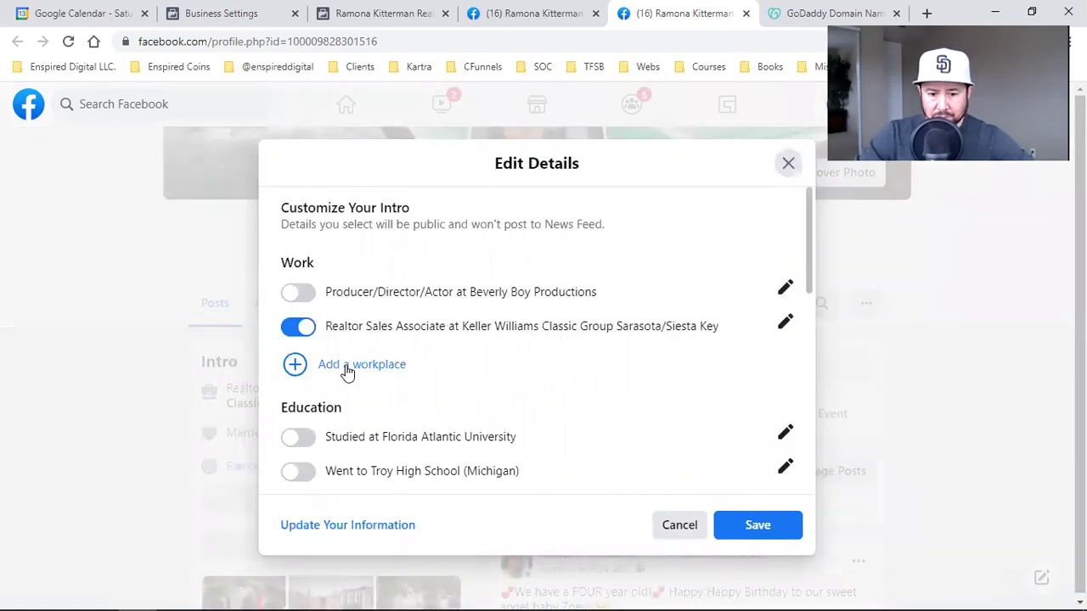
click(787, 325)
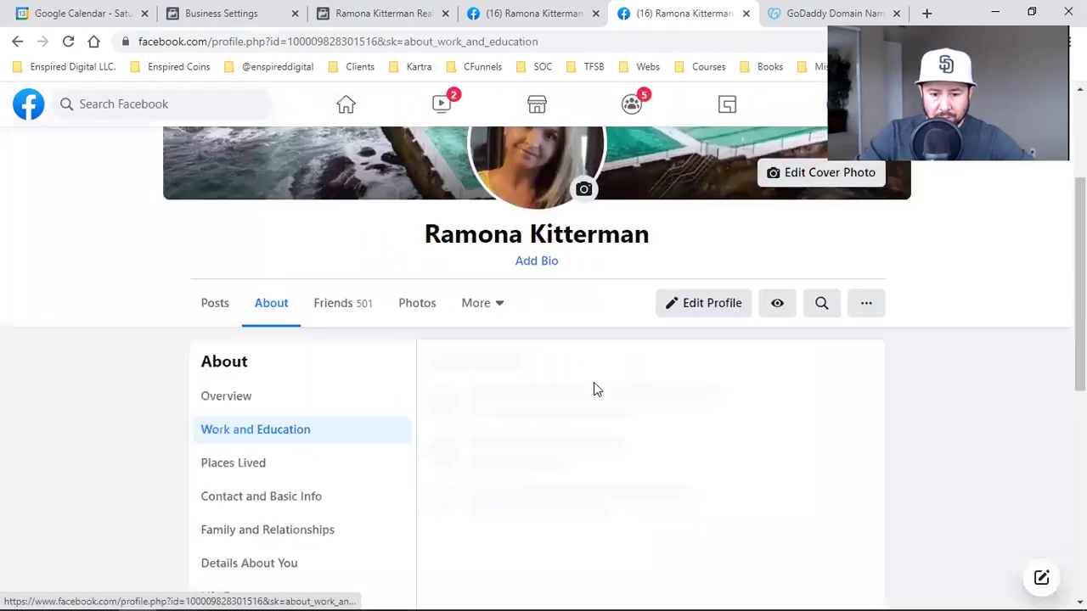
scroll(710, 285, down, 1)
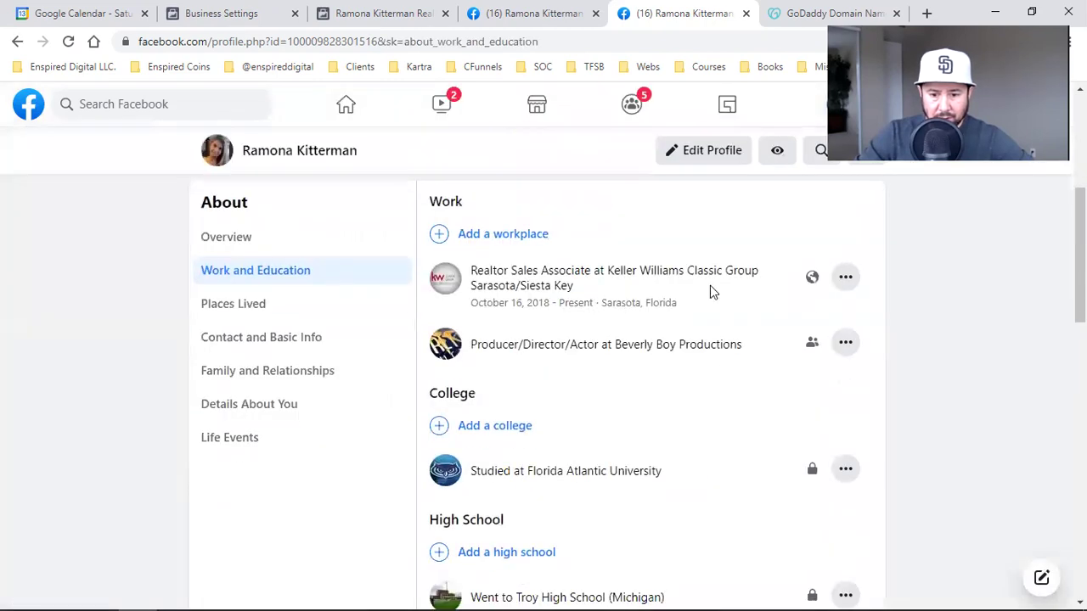
click(846, 279)
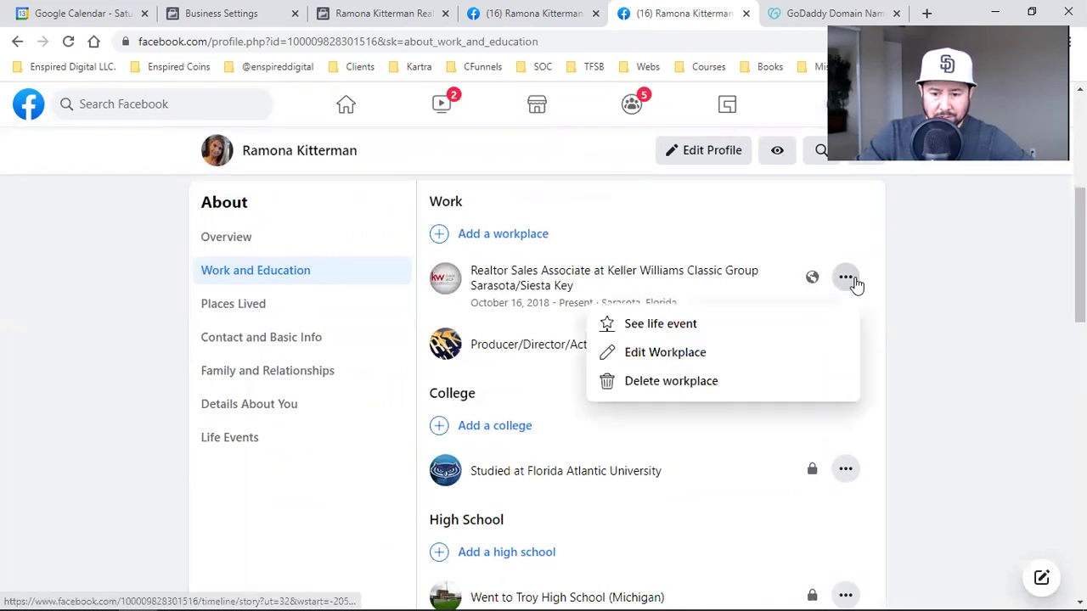
click(694, 356)
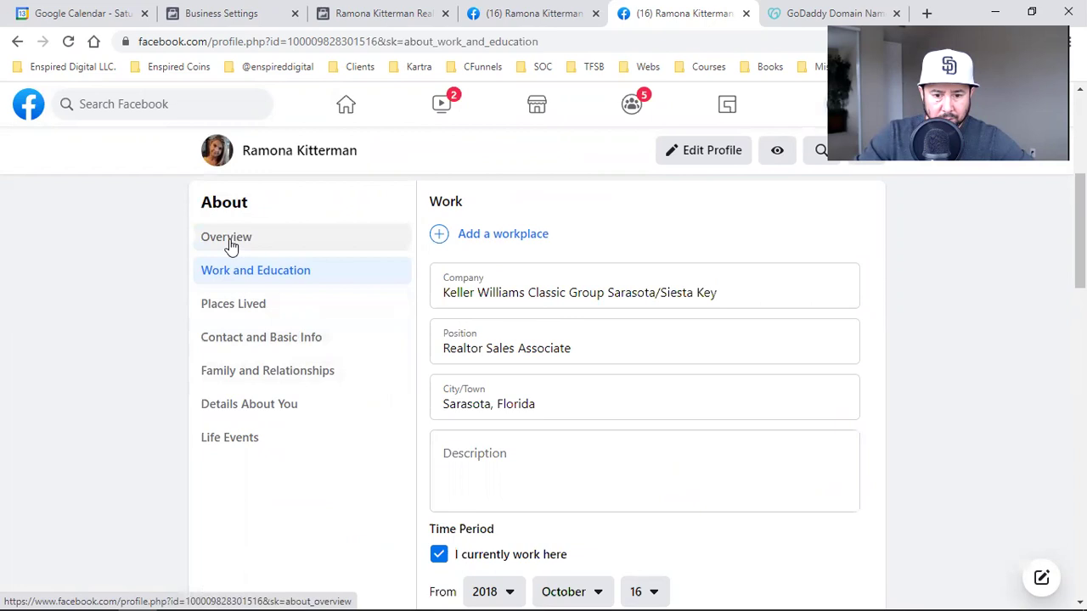
triple_click(570, 292)
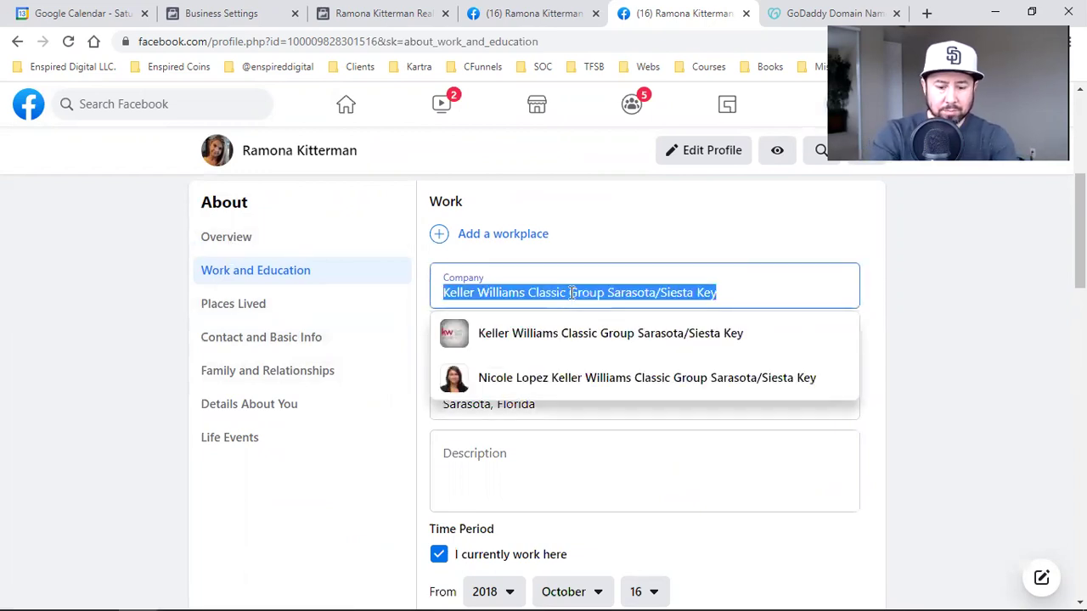
text(ramon)
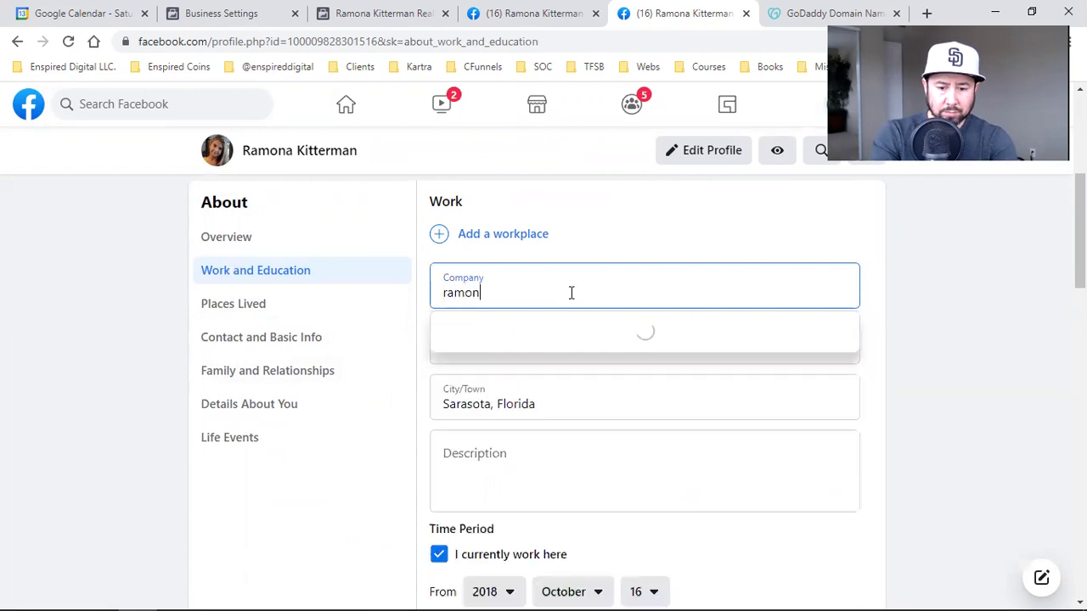
text(a kitter)
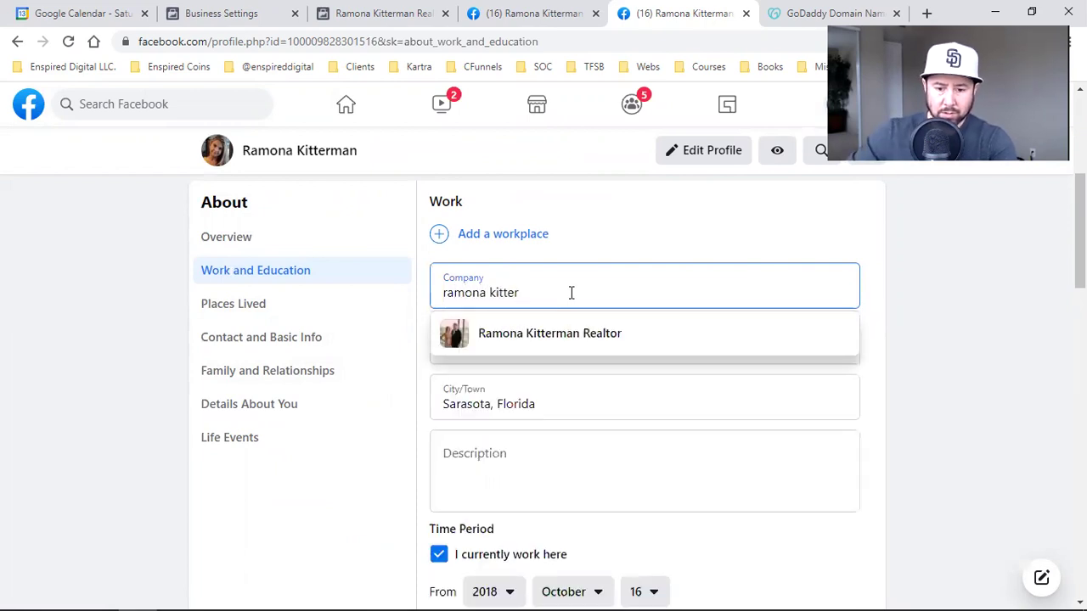
click(575, 340)
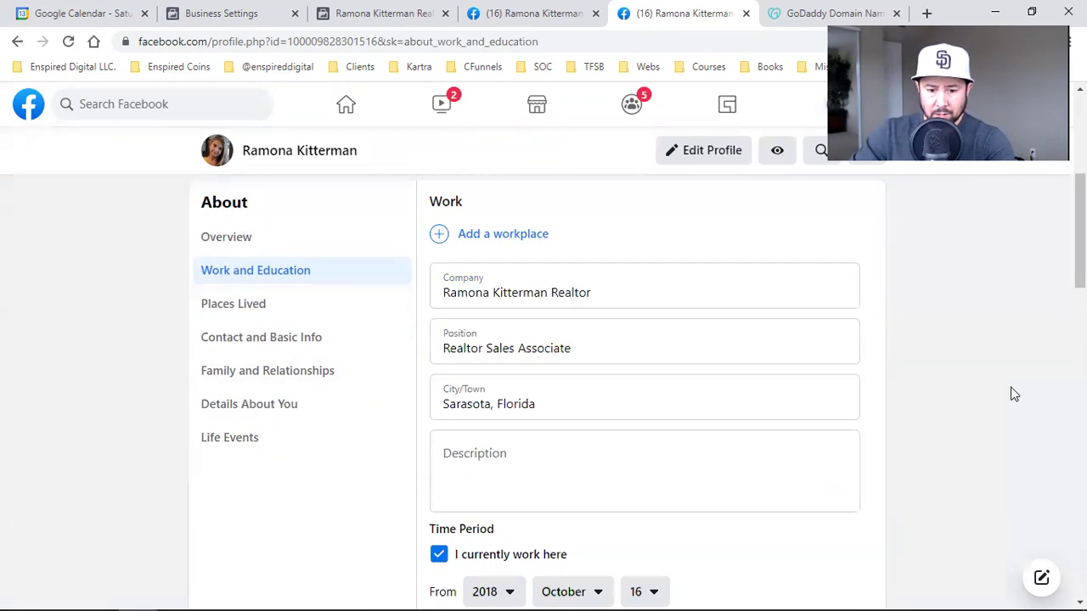
scroll(1011, 393, down, 1)
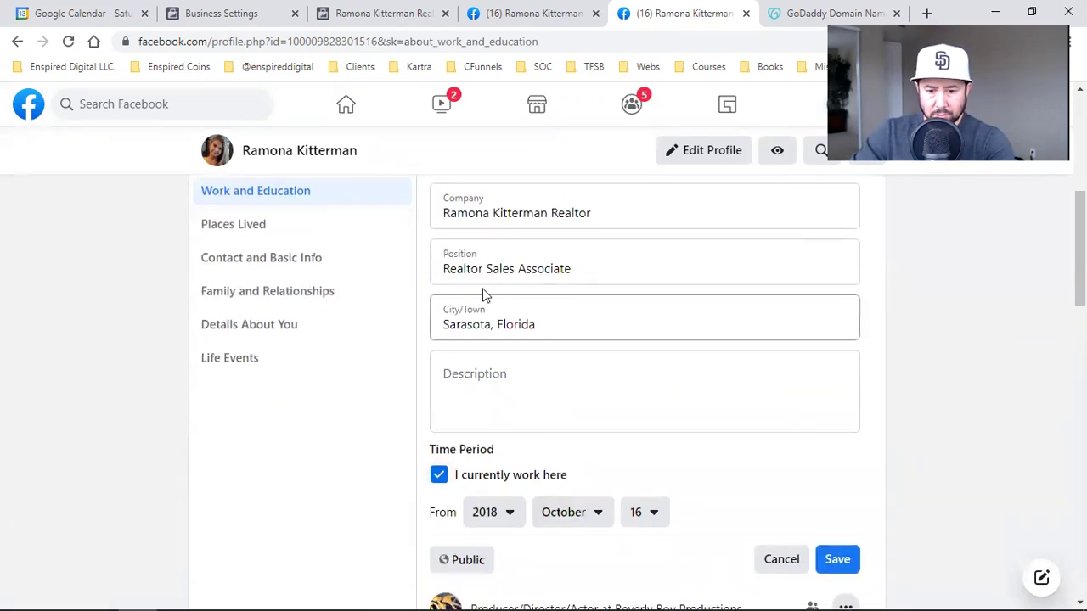
click(841, 558)
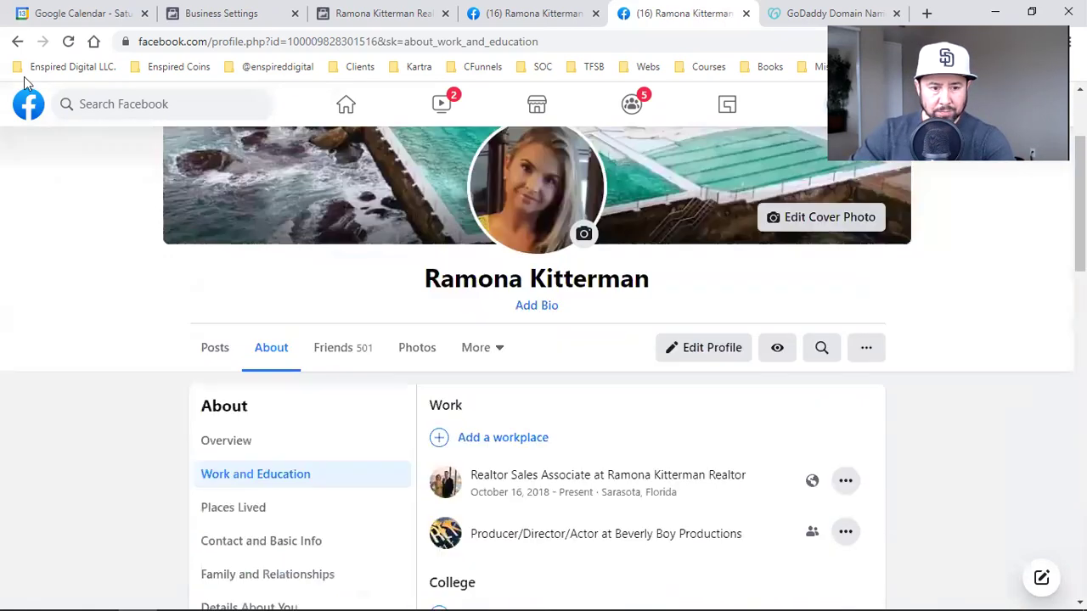
Reload the profile and view the updated Intro on the Posts timeline.
click(61, 46)
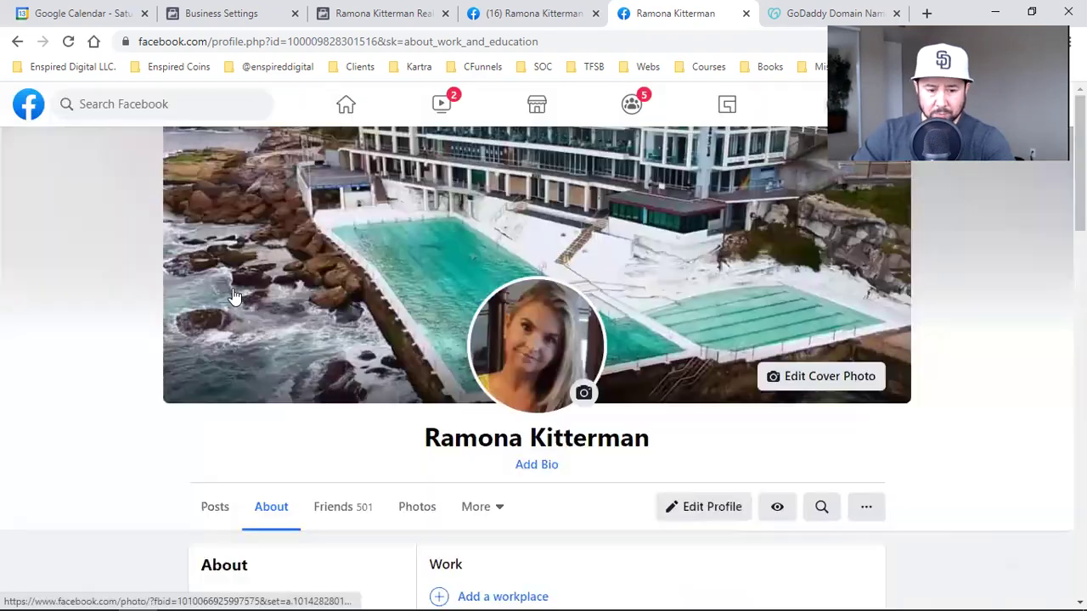
scroll(229, 505, down, 2)
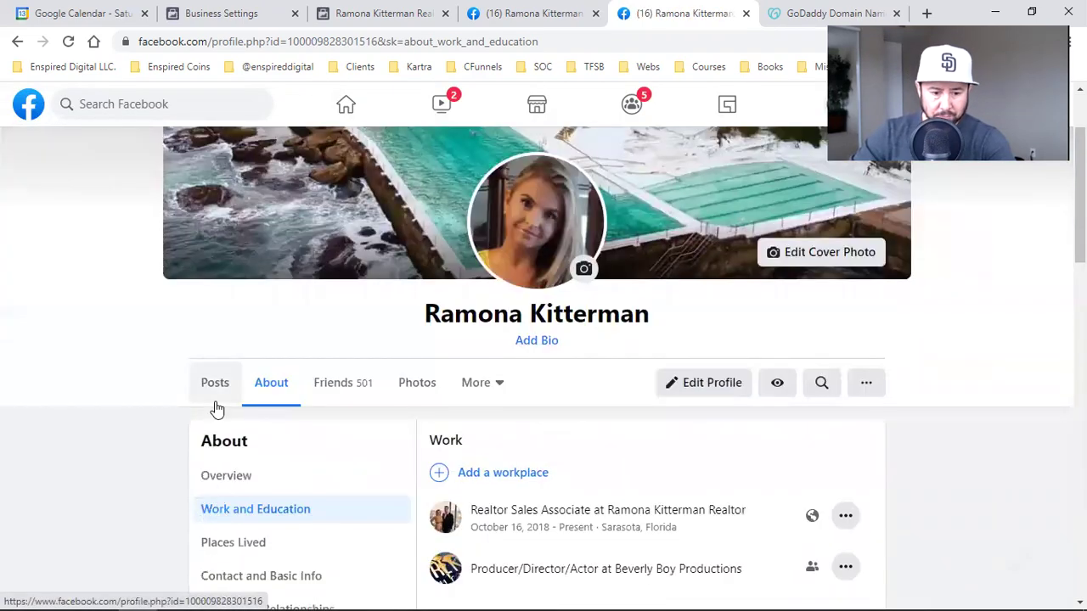
click(441, 389)
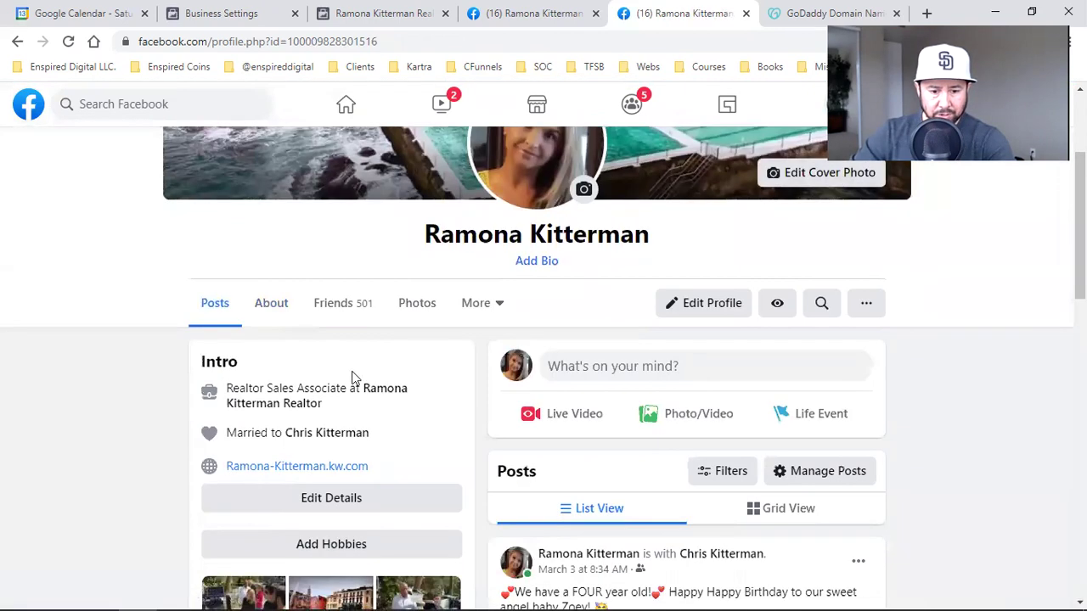
scroll(359, 379, down, 1)
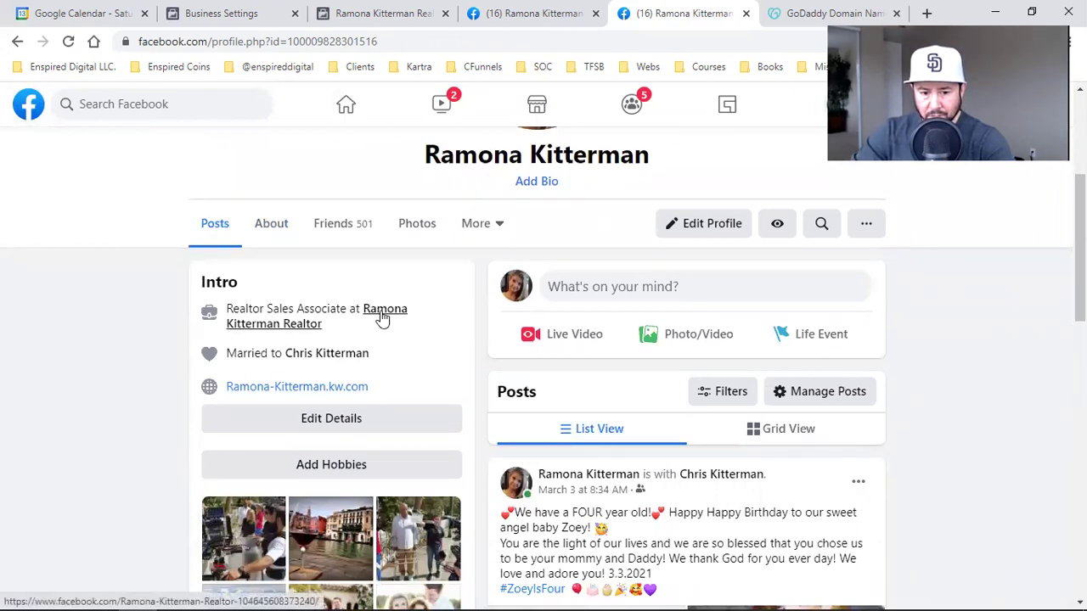
Open the realtor page from the job link, then load facebook.com/enspireddigital as a reference.
click(391, 316)
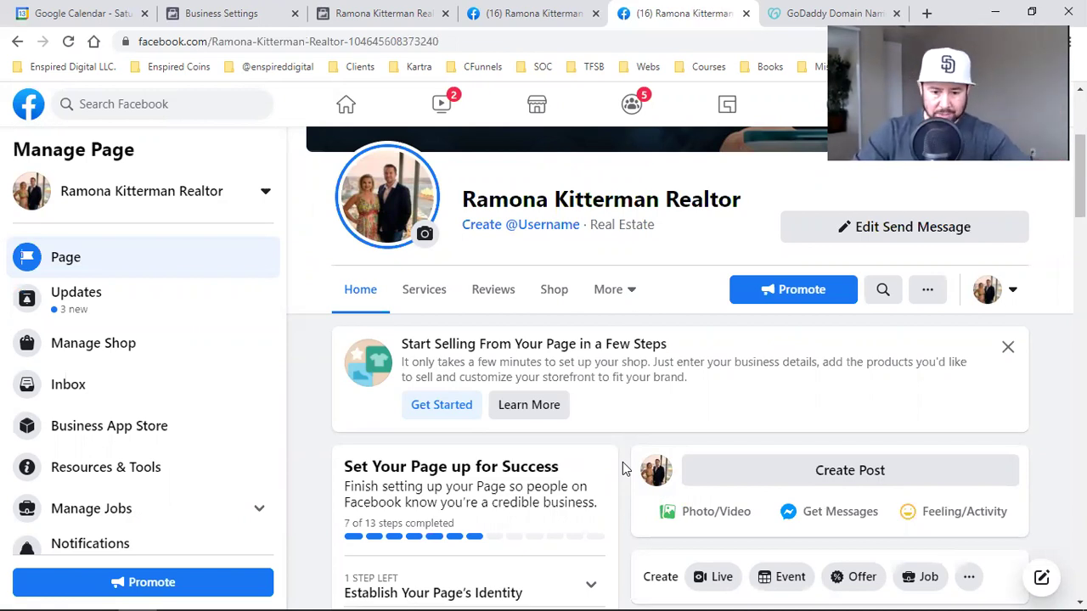
click(193, 106)
text(en)
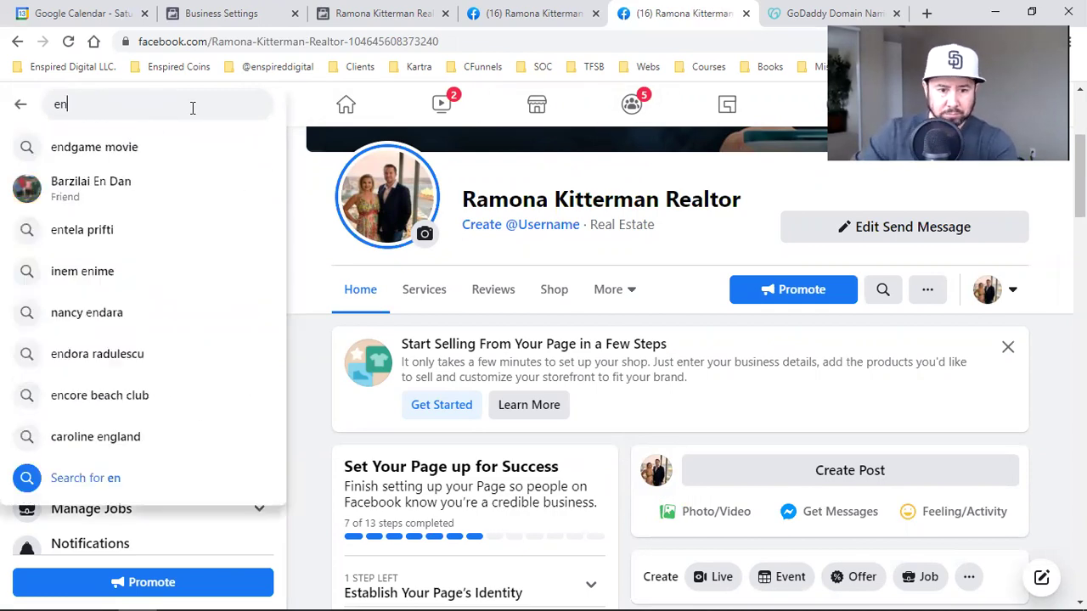
double_click(242, 41)
click(274, 41)
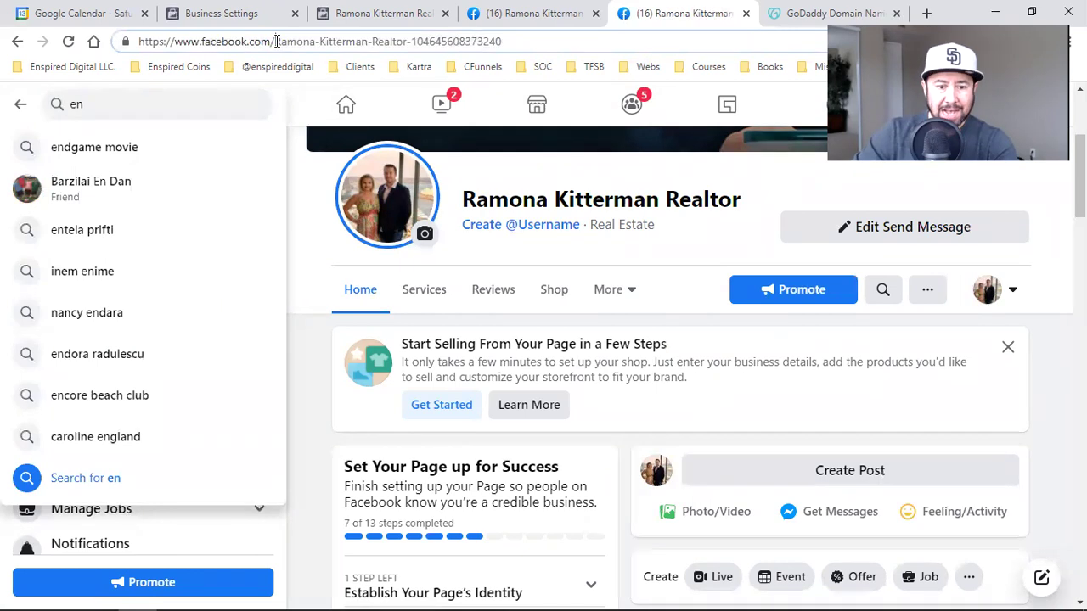
drag(274, 41, 613, 40)
text(enspire)
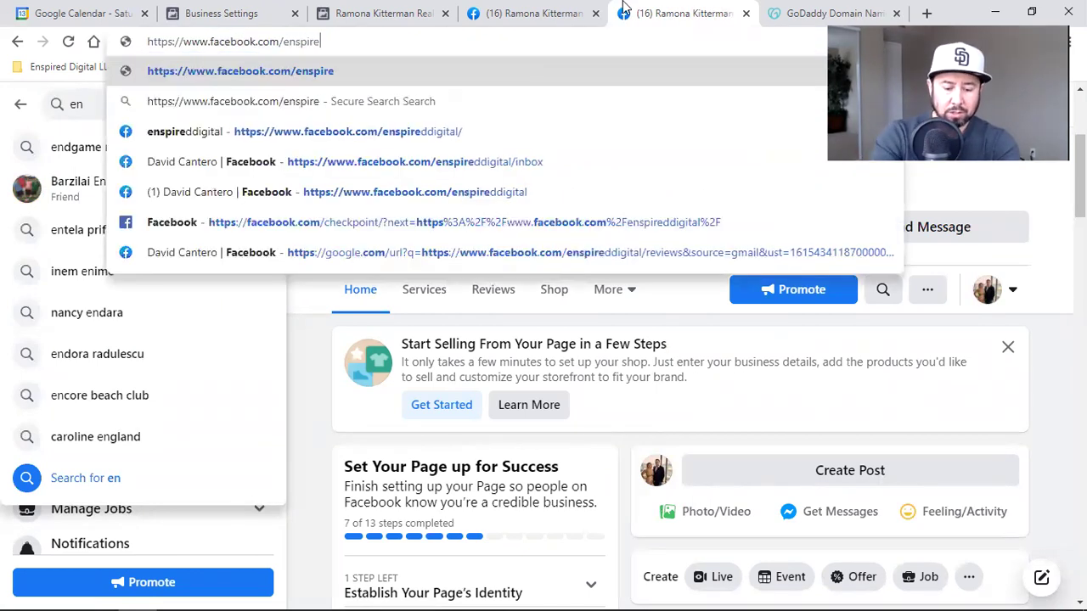
text(ddigital.)
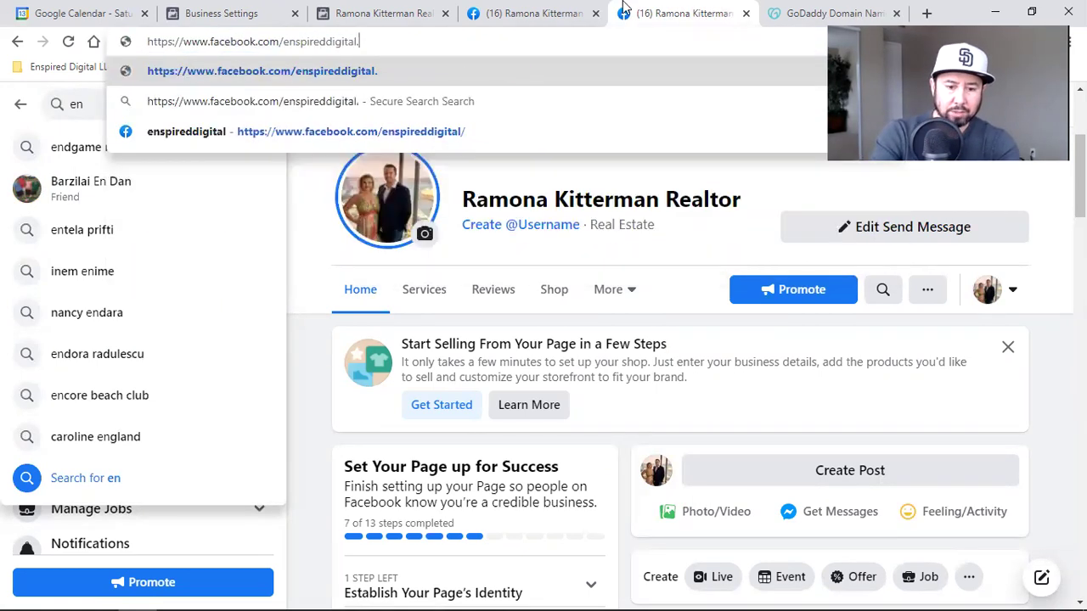
key(BackSpace)
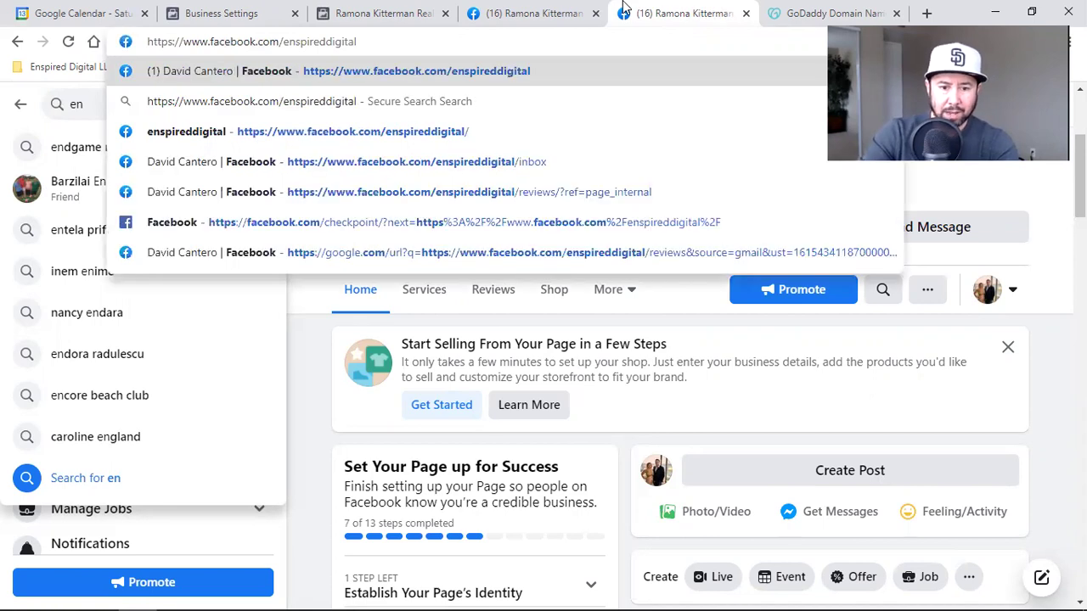
key(Return)
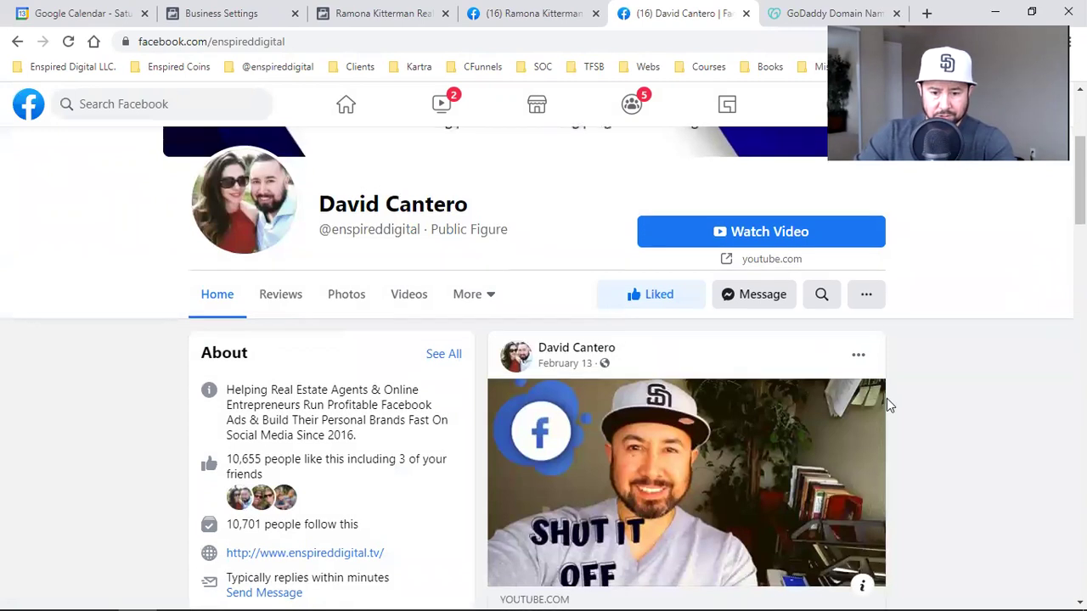
Browse the reference page's About section with its website and social links.
scroll(886, 398, up, 3)
scroll(886, 398, down, 2)
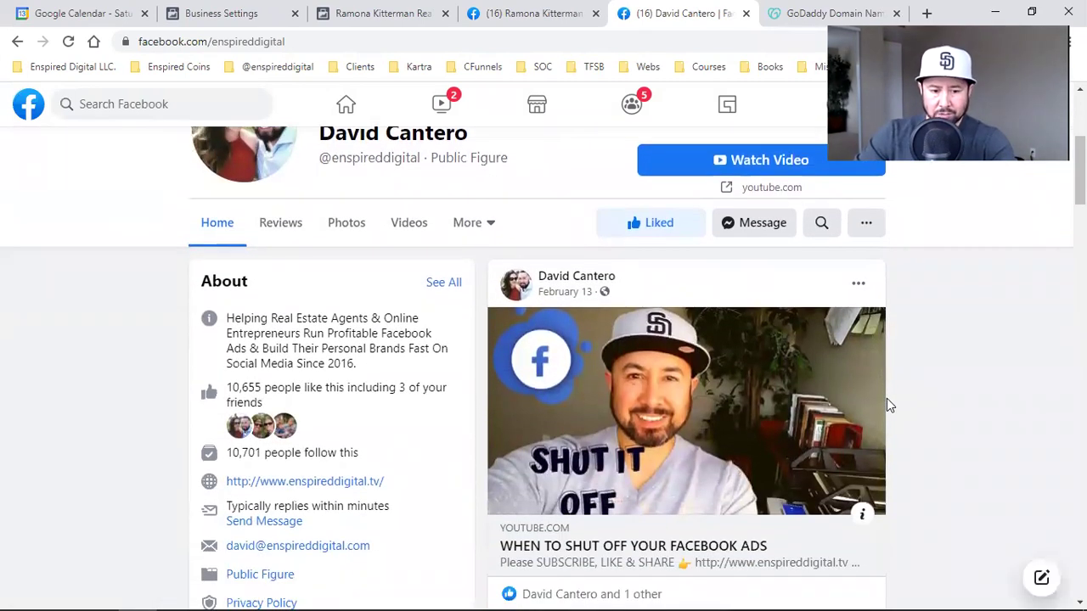
scroll(886, 398, down, 2)
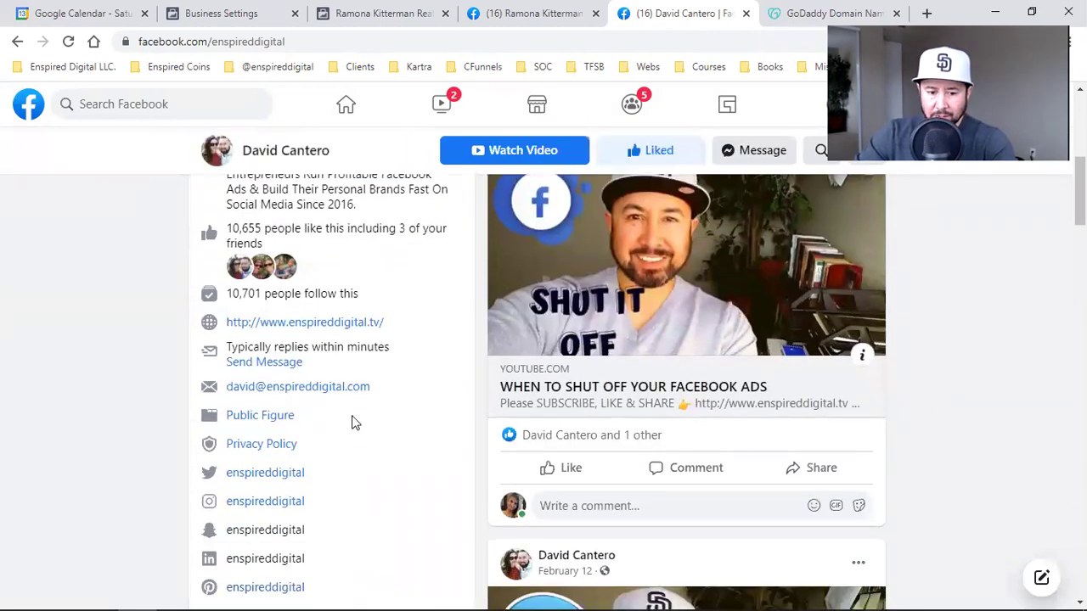
scroll(323, 365, up, 2)
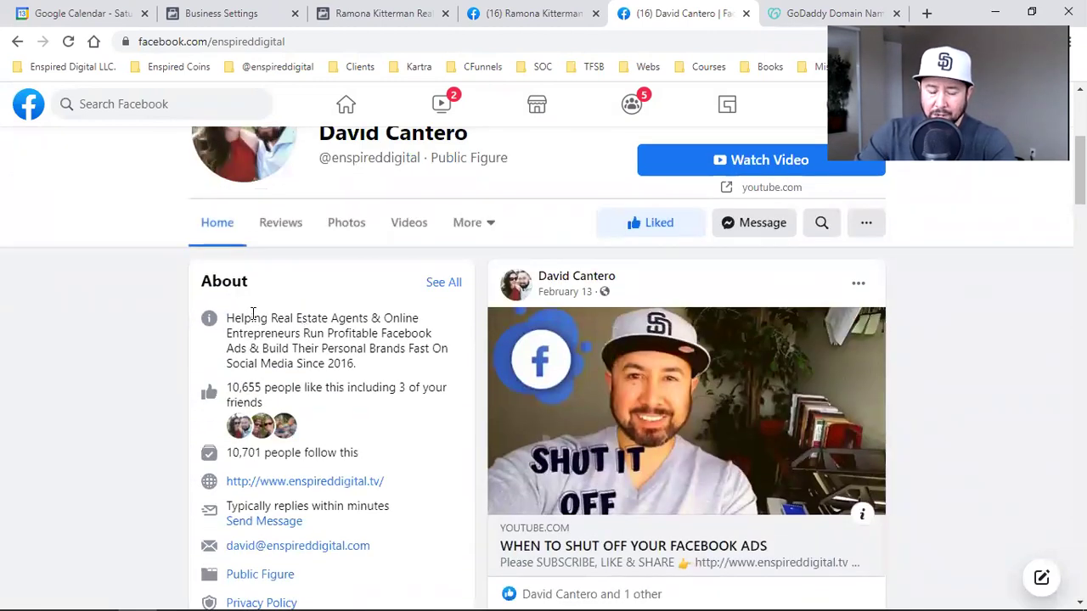
scroll(252, 313, down, 1)
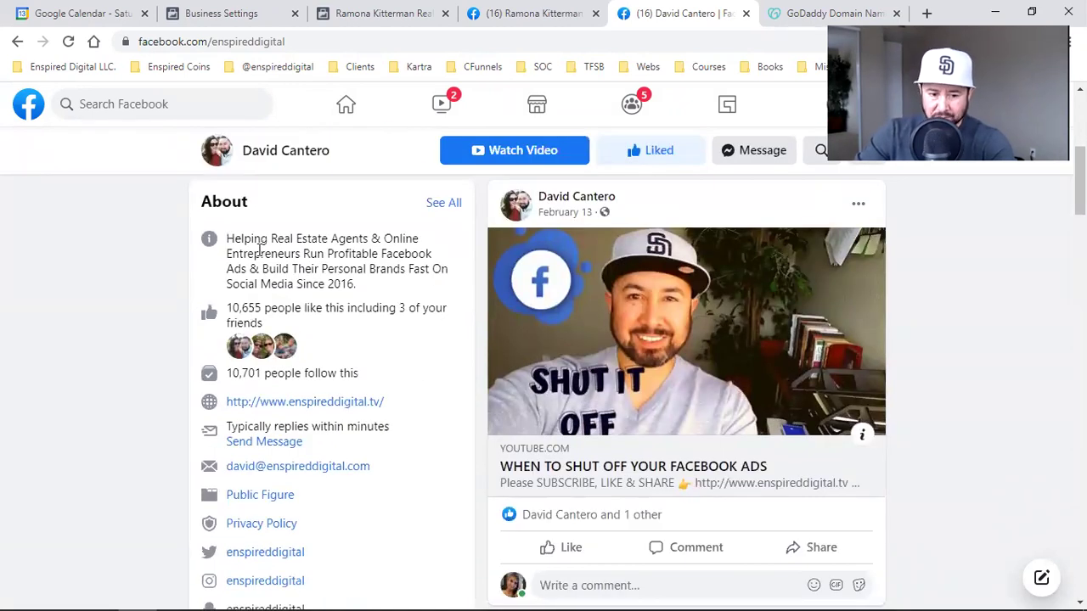
scroll(259, 248, down, 2)
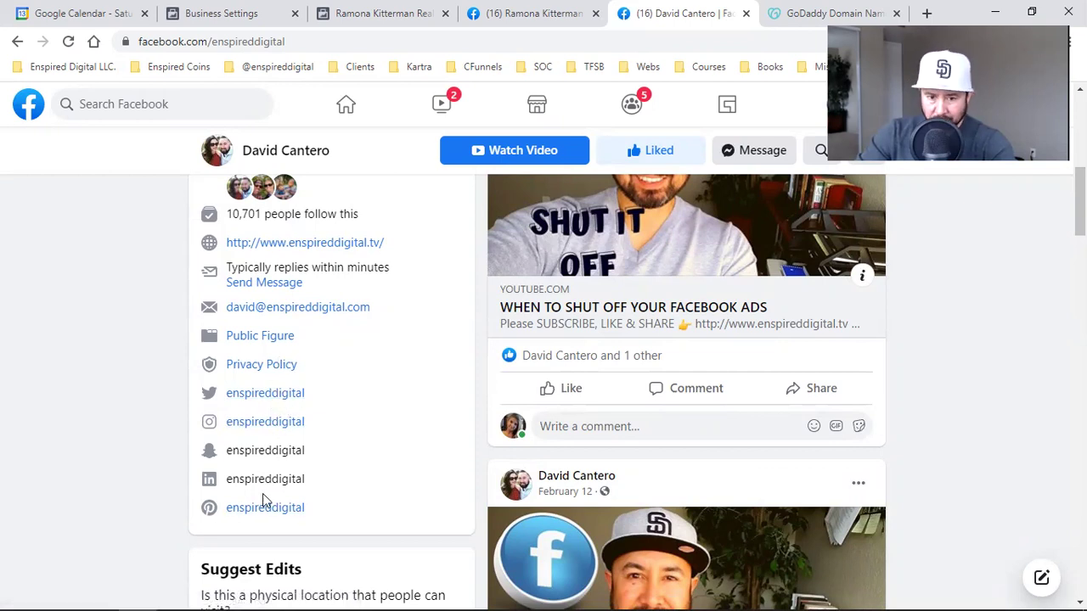
click(537, 12)
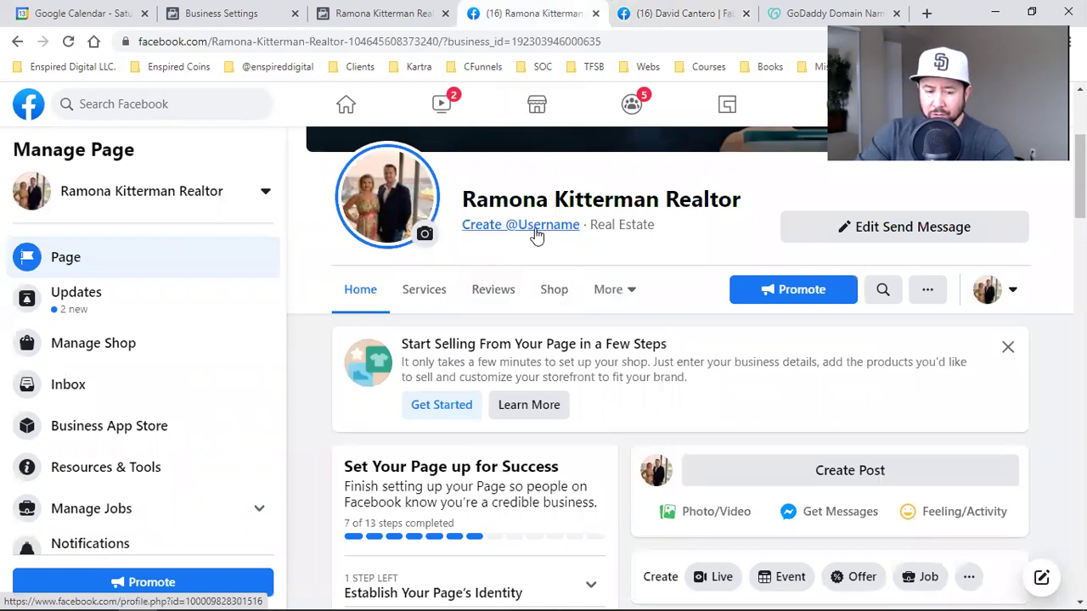
click(710, 7)
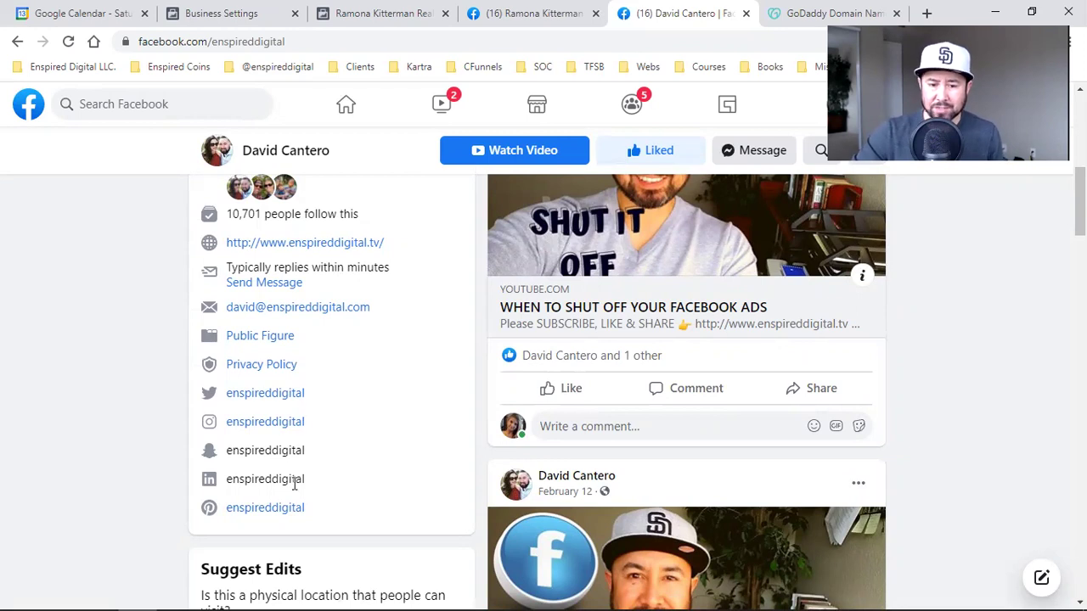
click(433, 12)
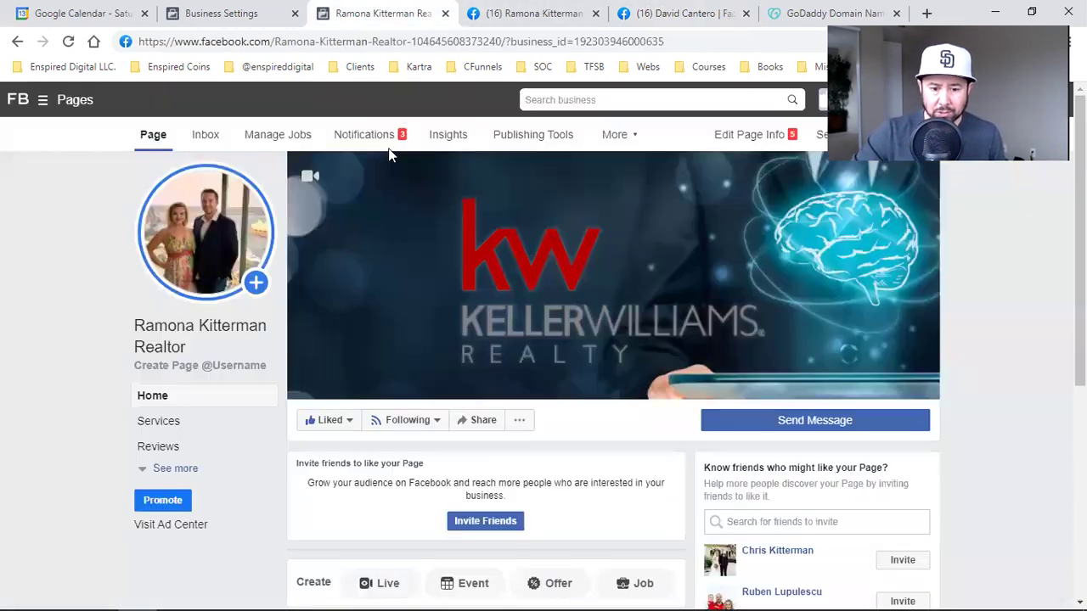
scroll(383, 323, down, 2)
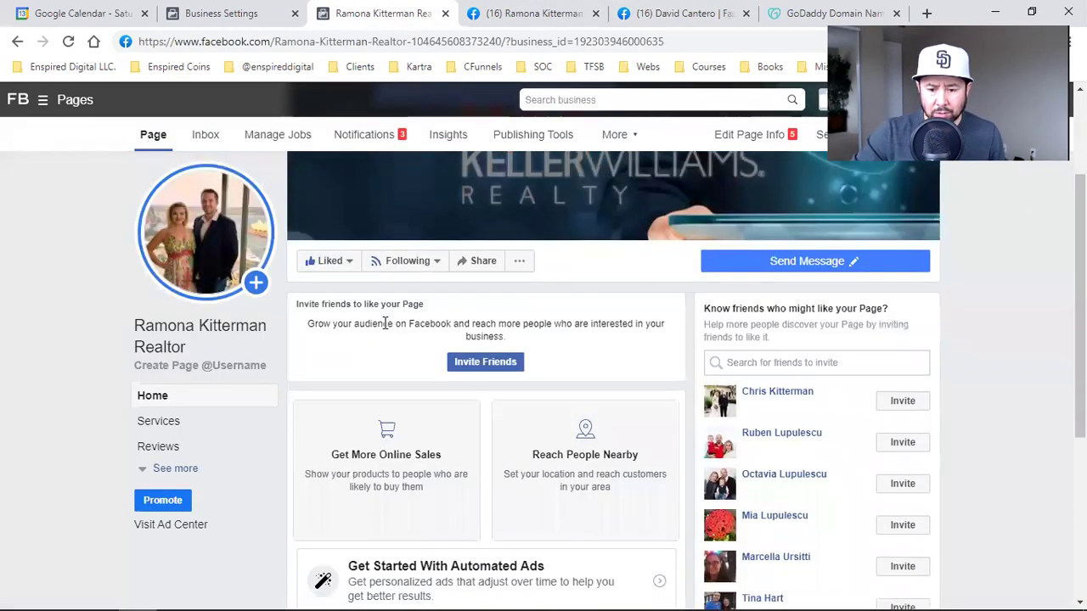
scroll(384, 322, down, 1)
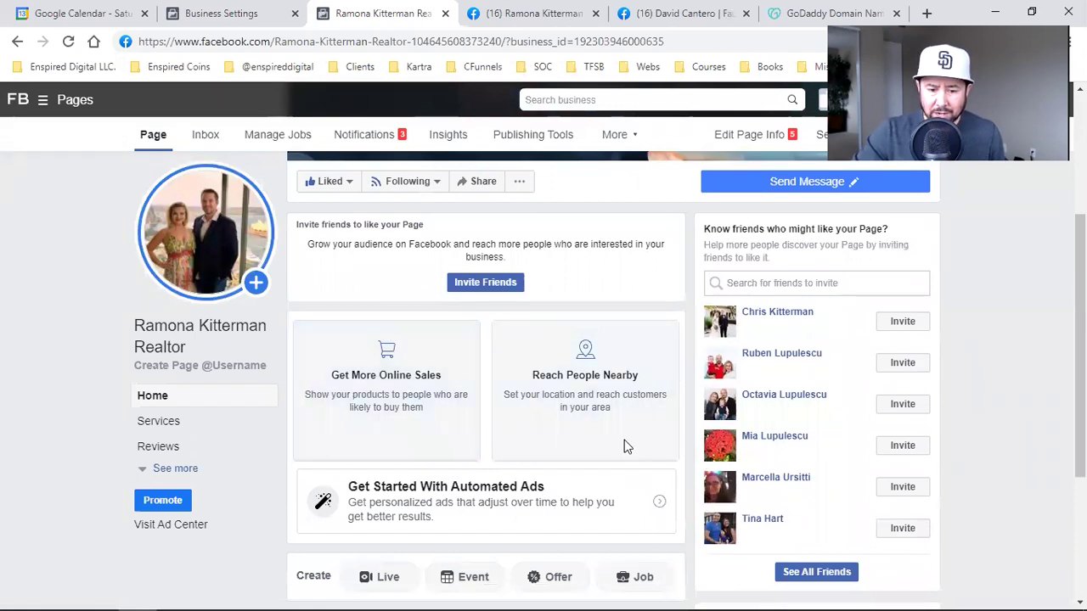
click(215, 10)
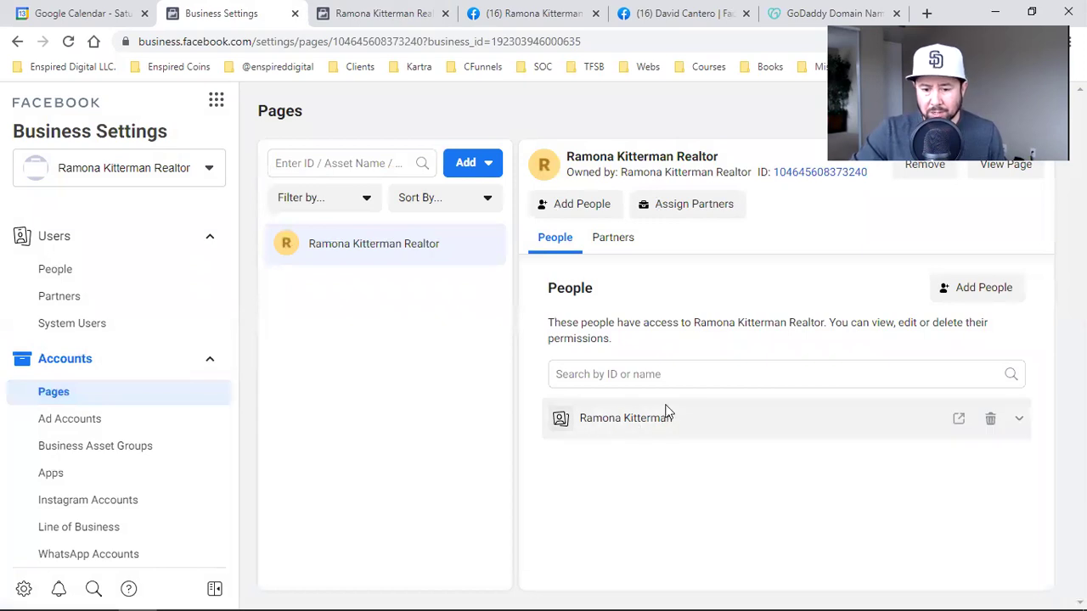
scroll(107, 376, down, 2)
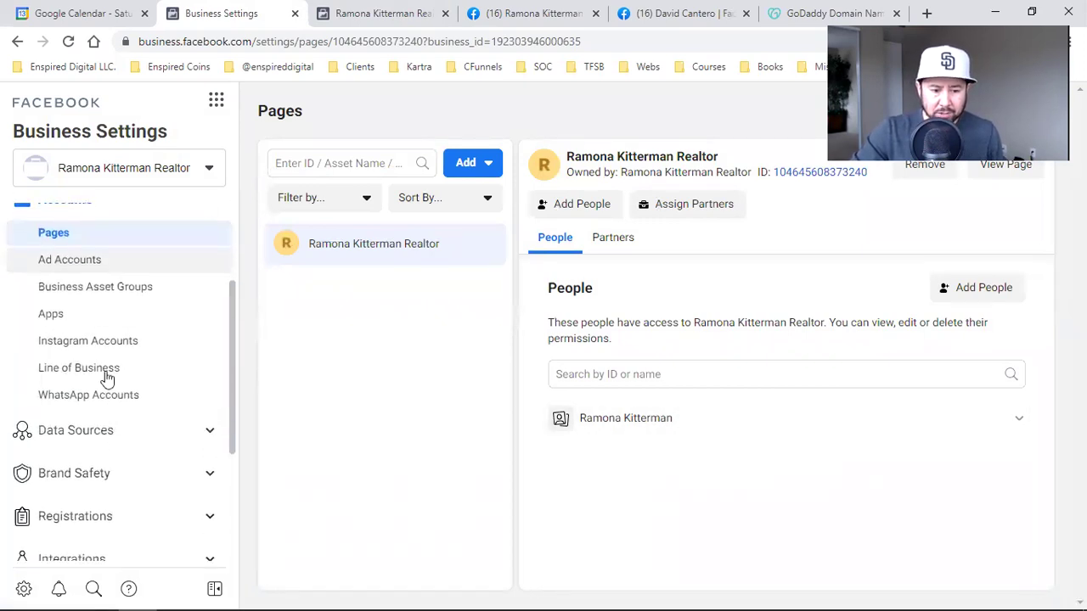
scroll(100, 361, up, 1)
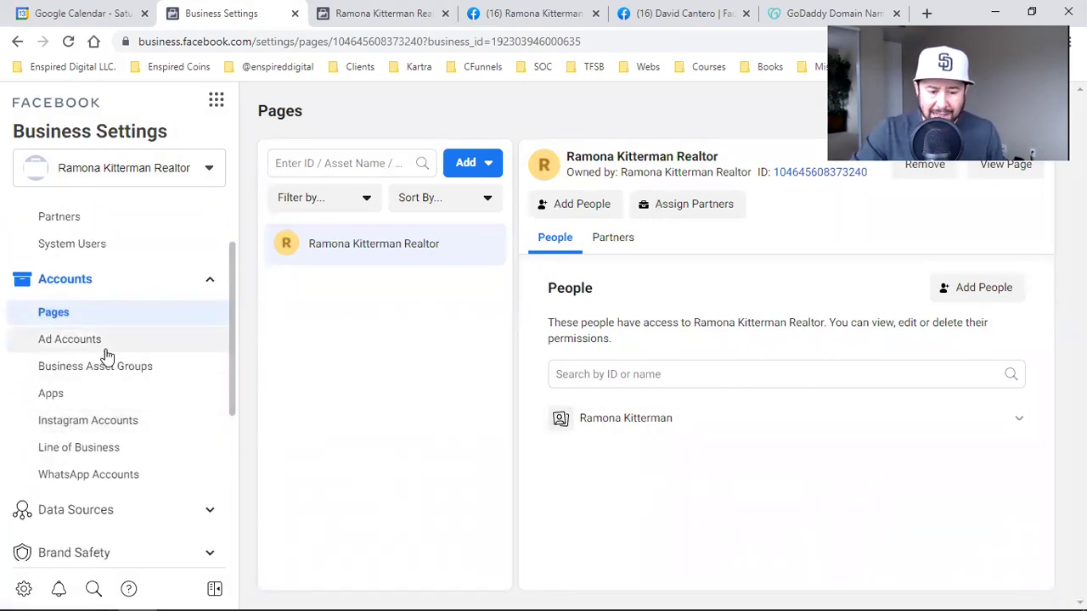
scroll(130, 450, down, 4)
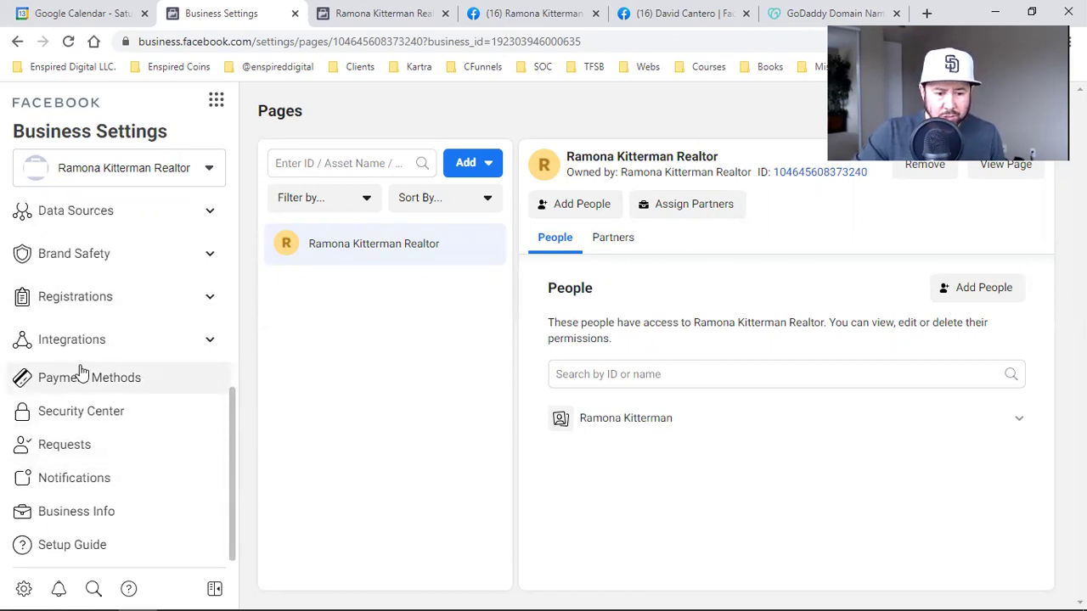
scroll(125, 484, up, 5)
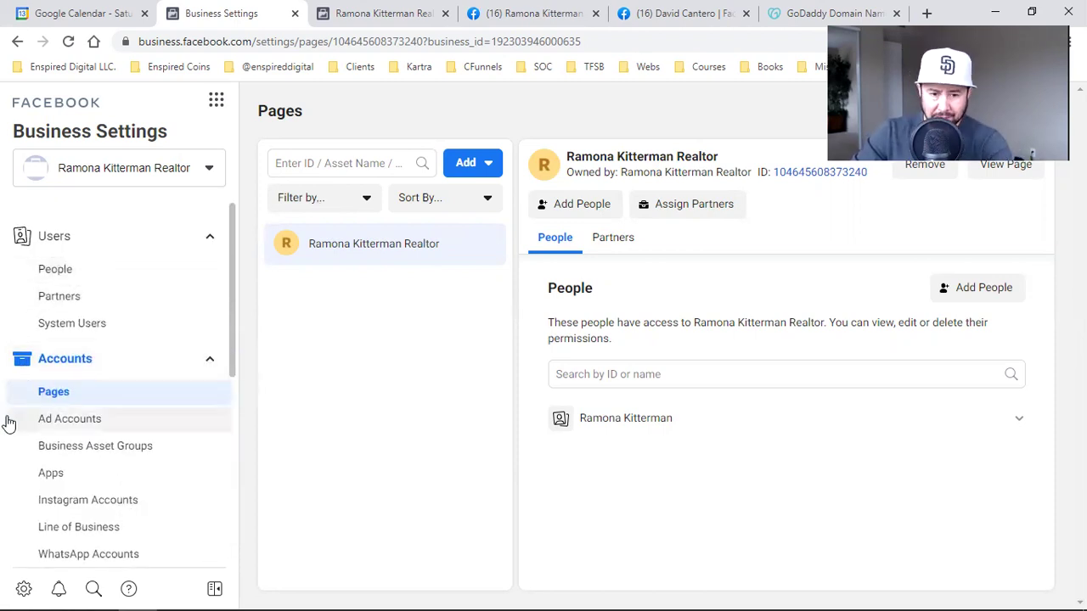
click(542, 7)
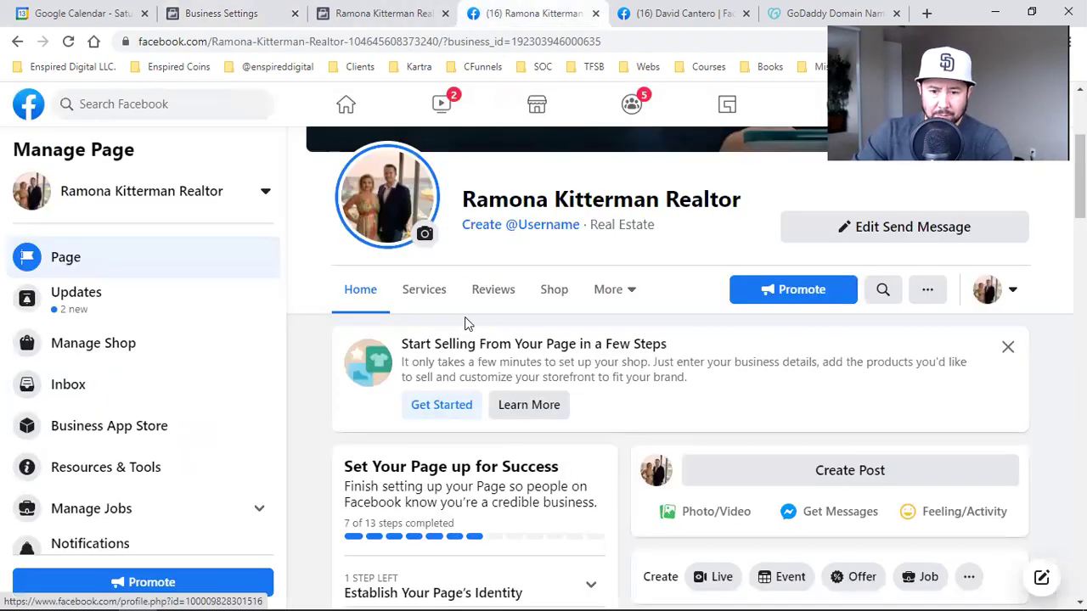
Go from the Facebook home feed through Ads Manager to Business Settings.
click(705, 7)
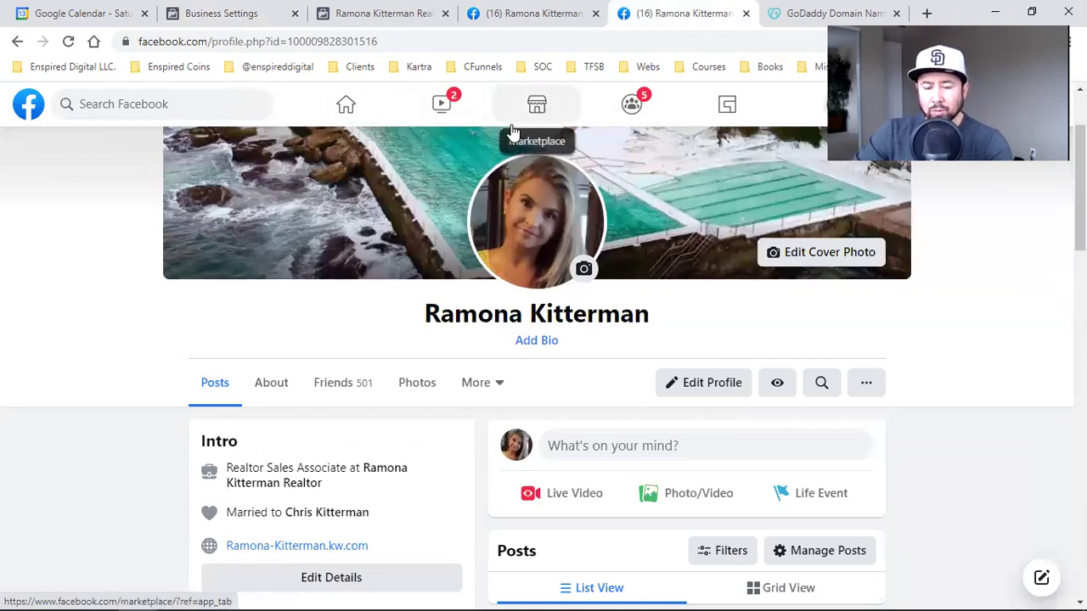
click(331, 109)
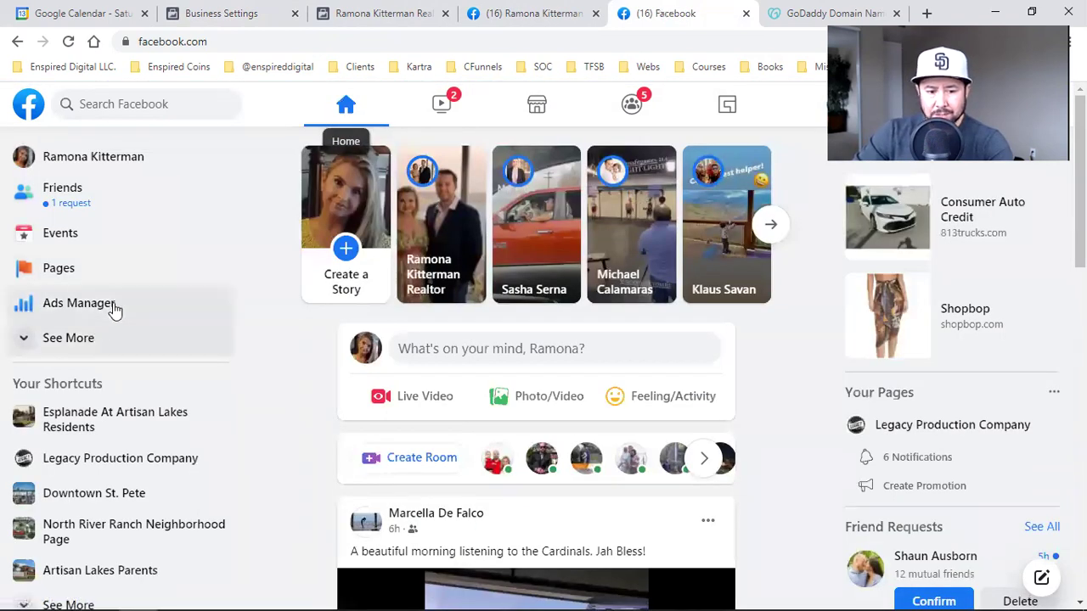
click(109, 311)
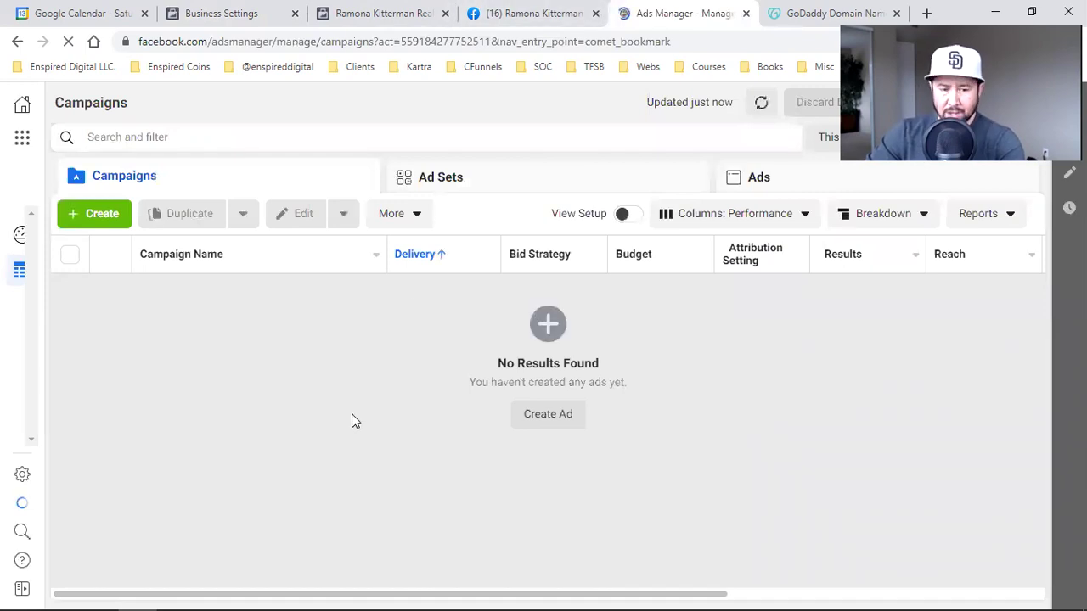
click(24, 141)
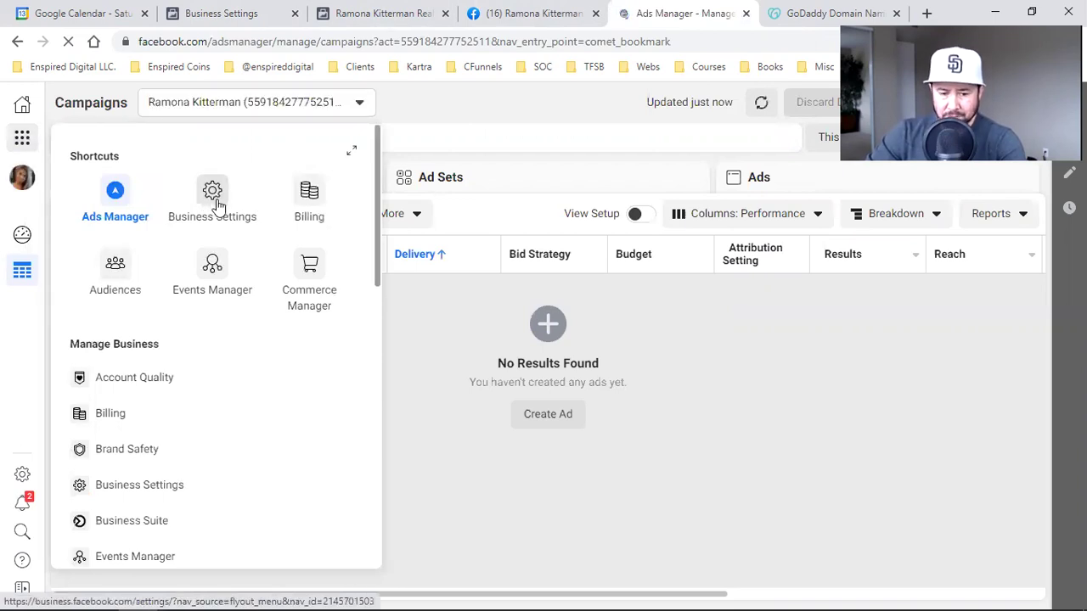
click(214, 201)
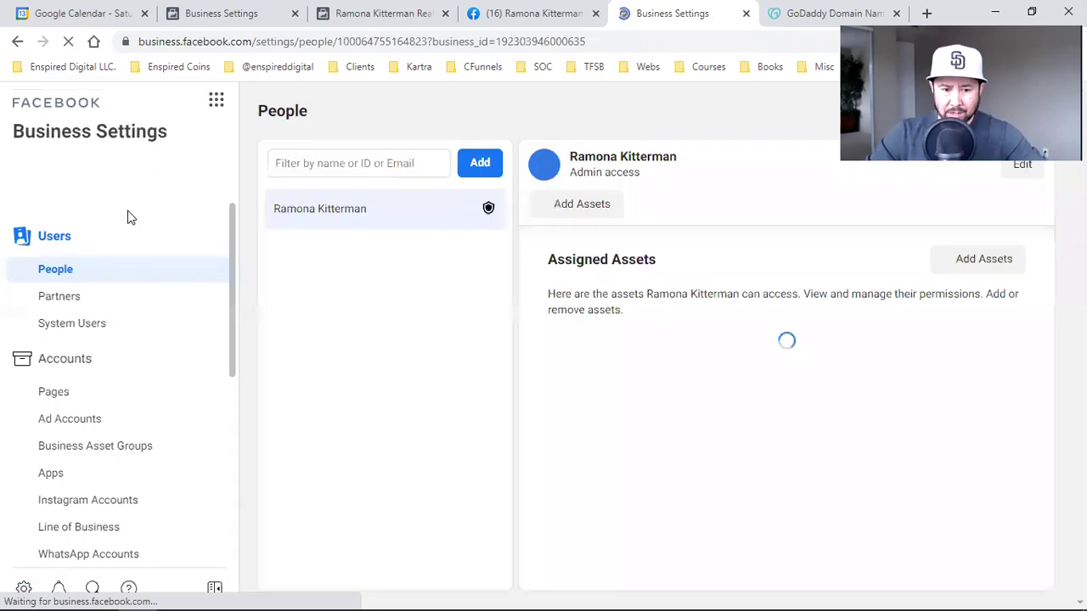
Check the business account selector and the People list showing the realtor page asset.
click(149, 171)
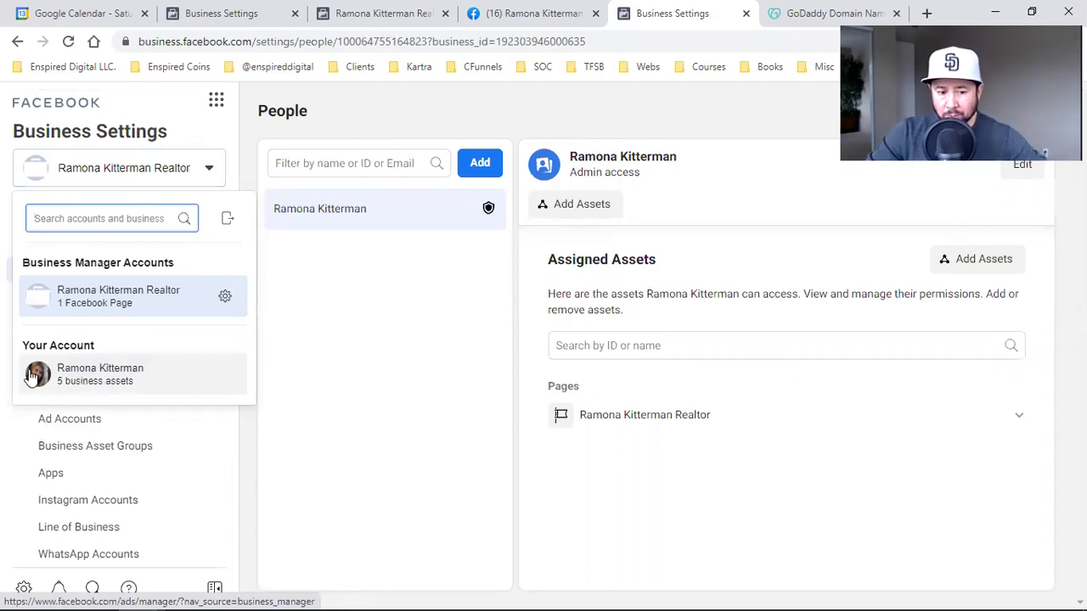
click(328, 311)
scroll(102, 308, down, 5)
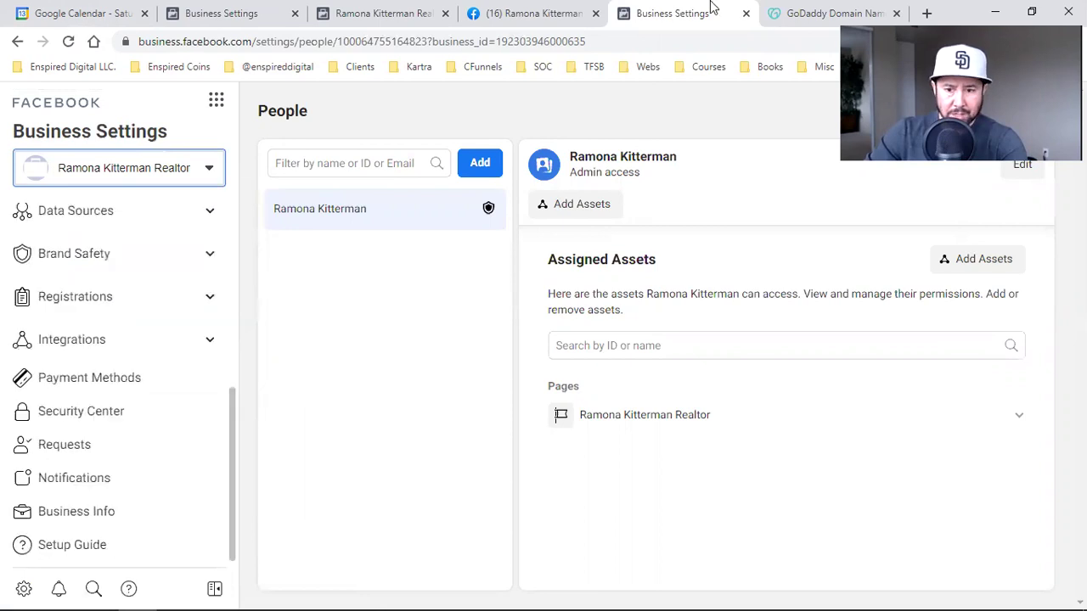
click(859, 10)
Search Google for 'keller williams' and show the image results.
click(92, 42)
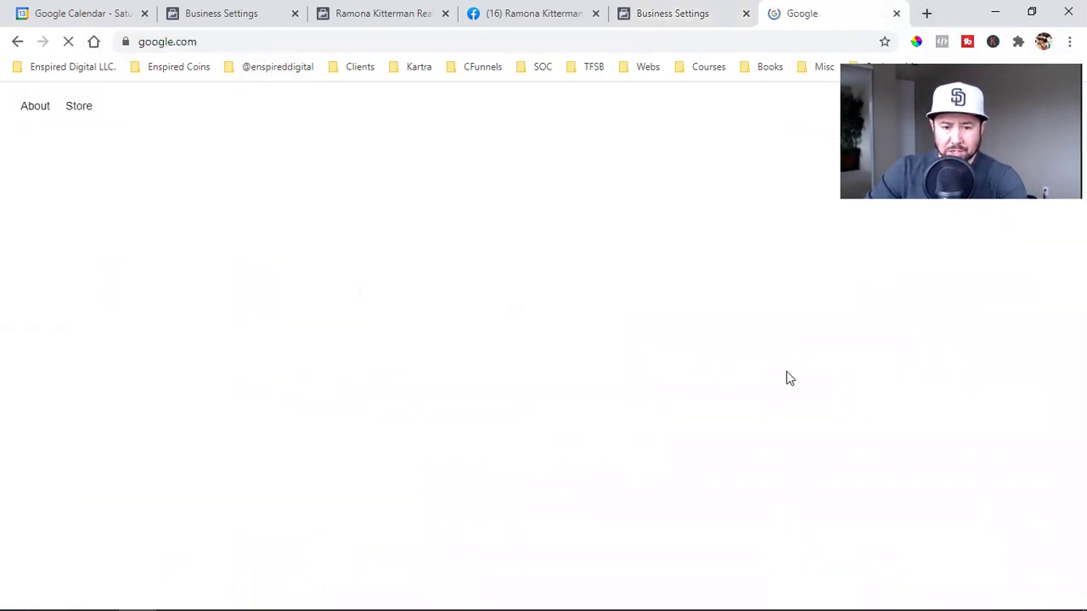
text(k)
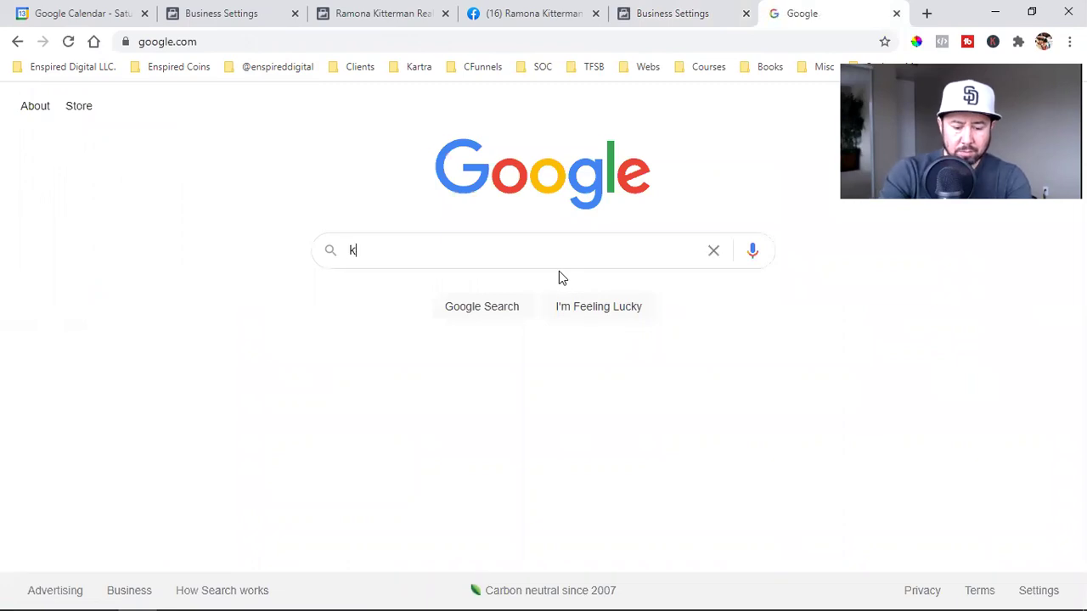
text(ellwer williams)
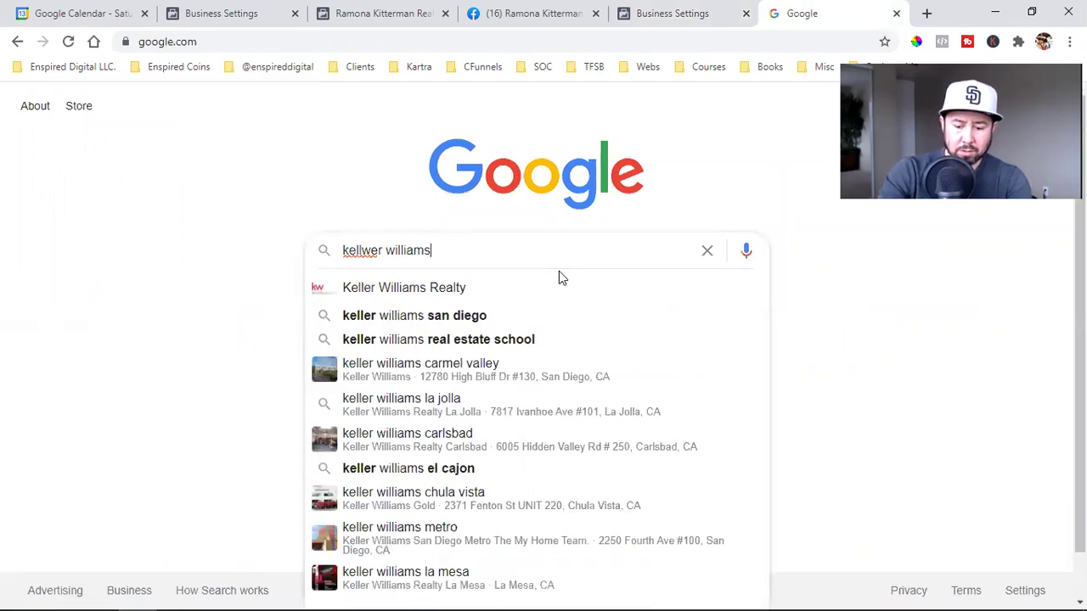
key(Return)
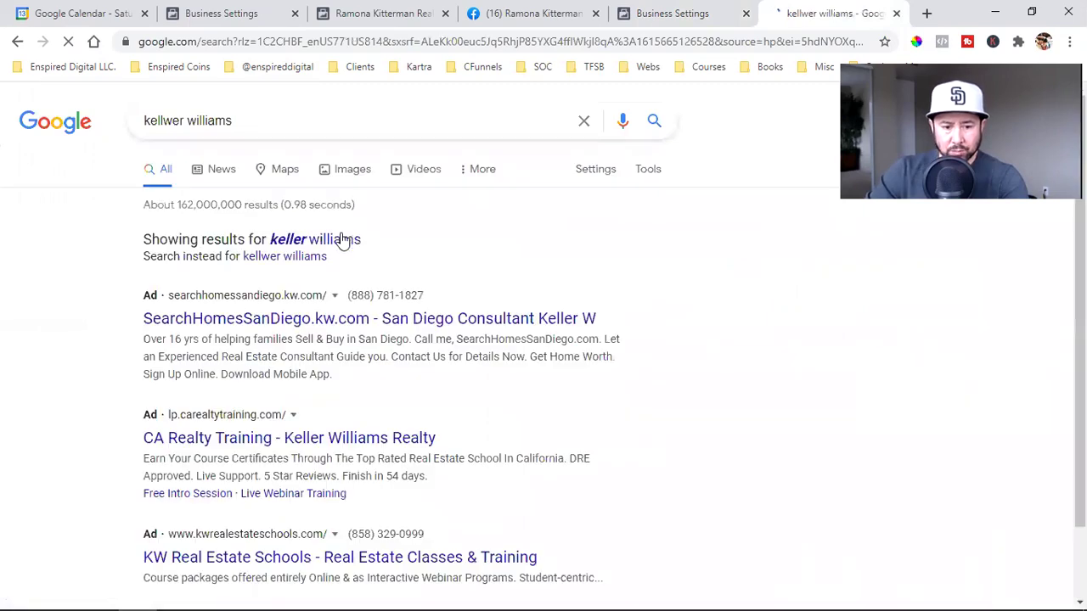
click(328, 180)
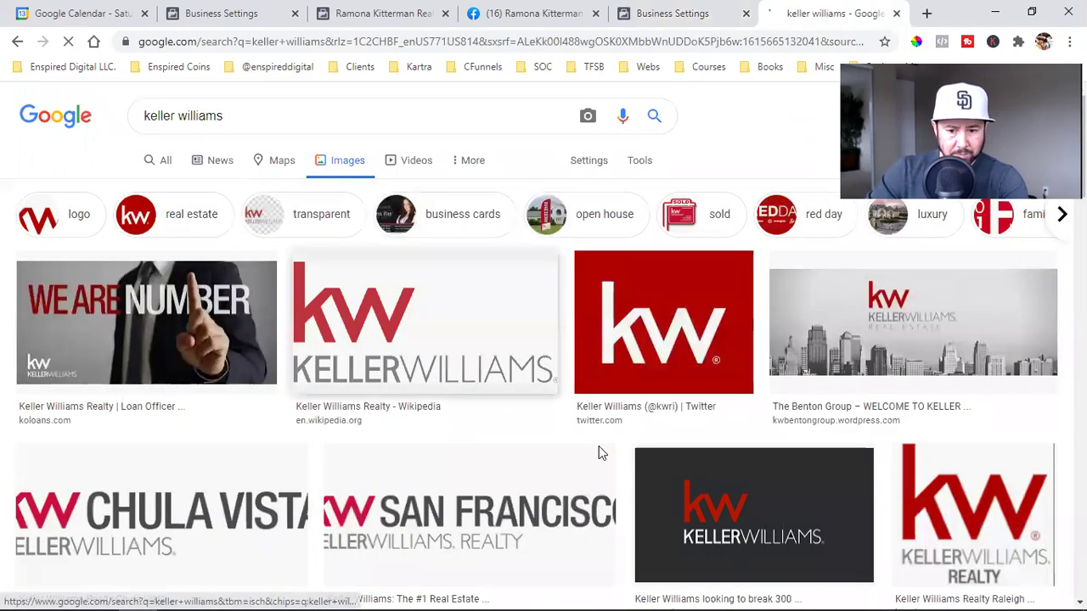
Save the red KW logo image as CVU-zIAH_400x400.jpg.
click(707, 321)
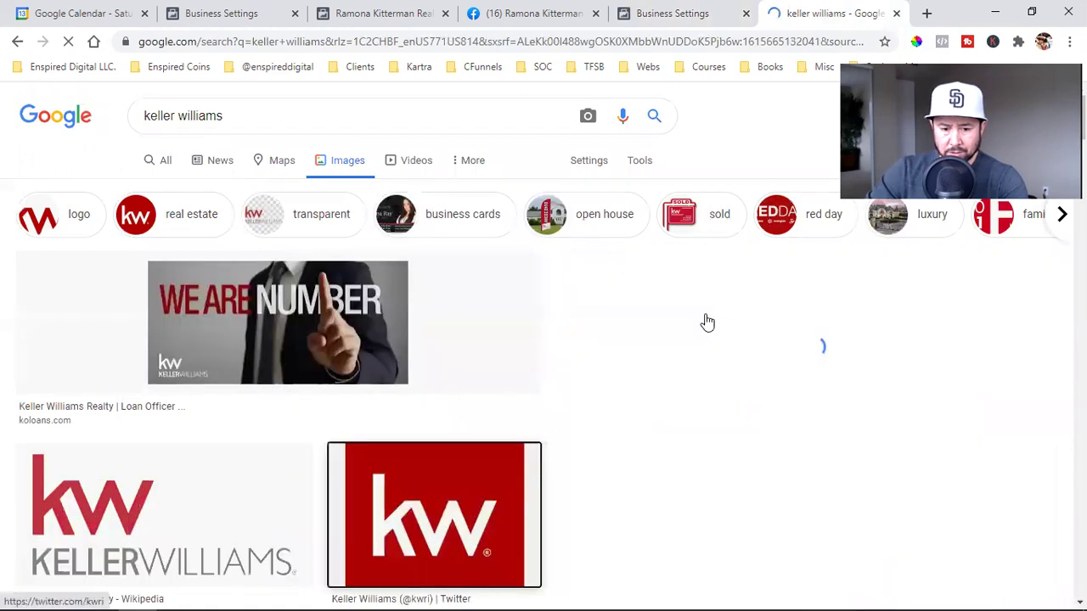
right_click(776, 324)
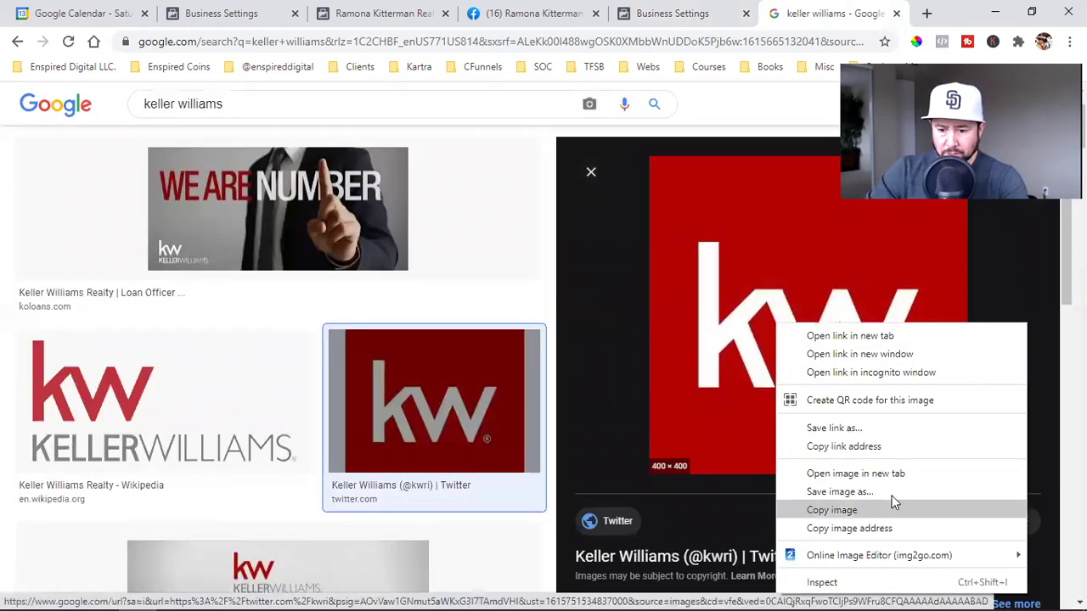
click(887, 492)
key(Return)
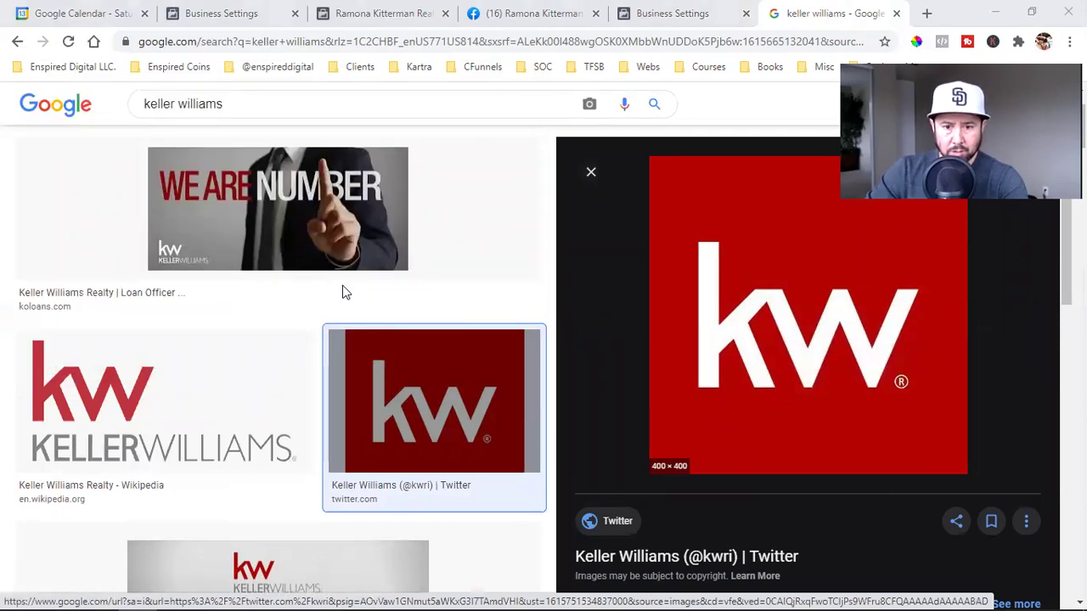
click(230, 12)
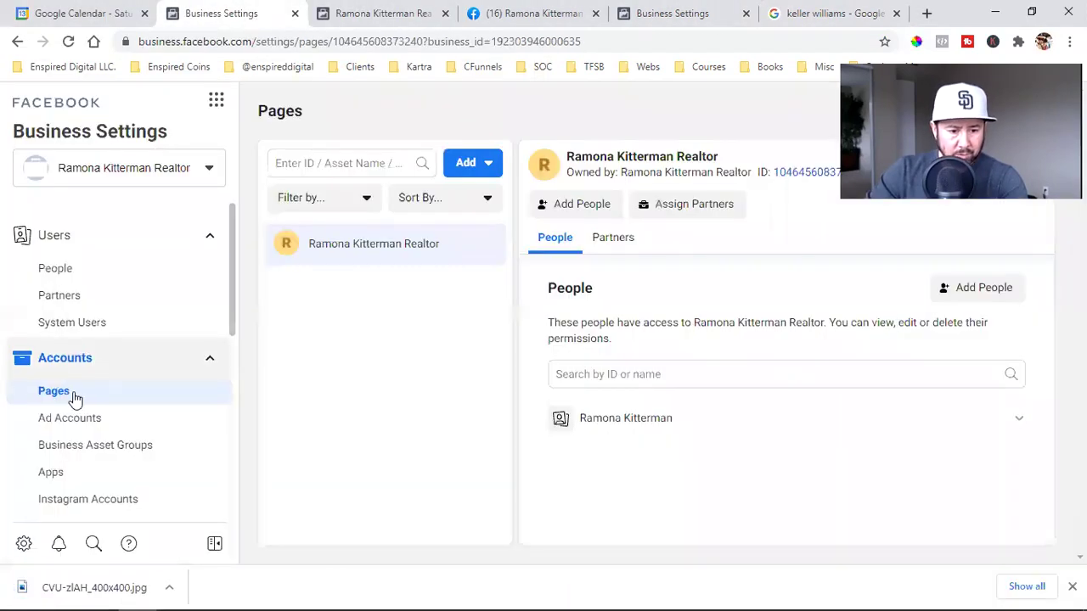
Upload CVU-zIAH_400x400.jpg as the business picture in Business Info and submit it.
scroll(74, 399, down, 5)
click(107, 473)
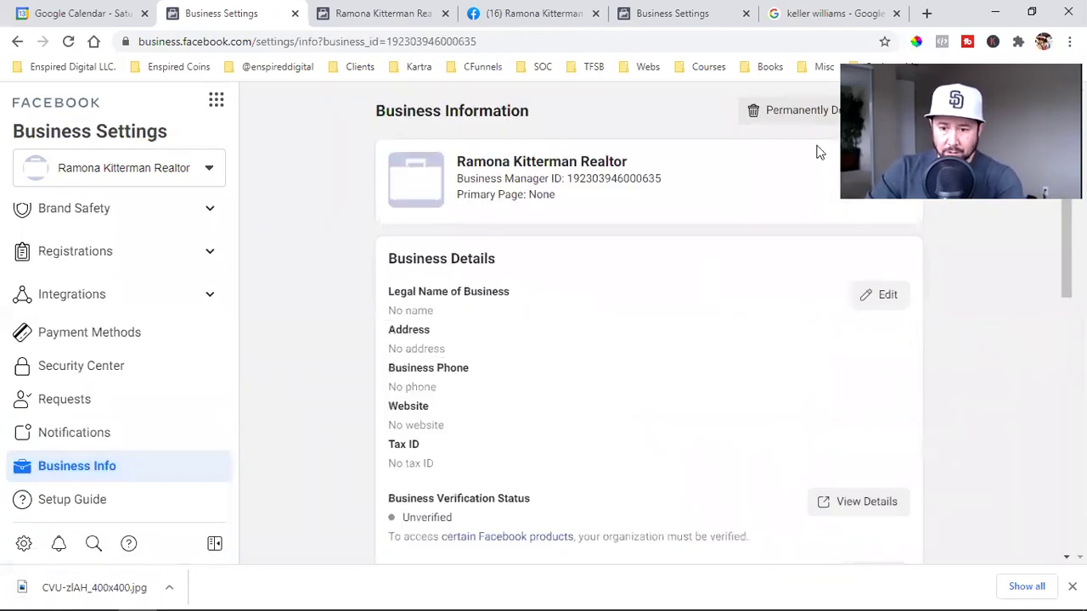
click(887, 168)
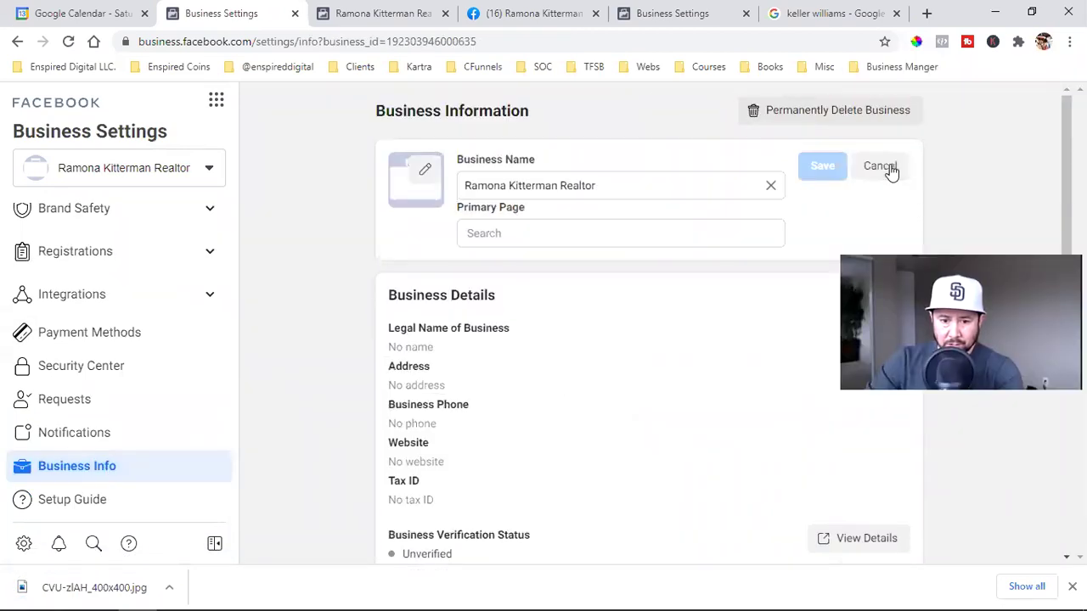
click(422, 175)
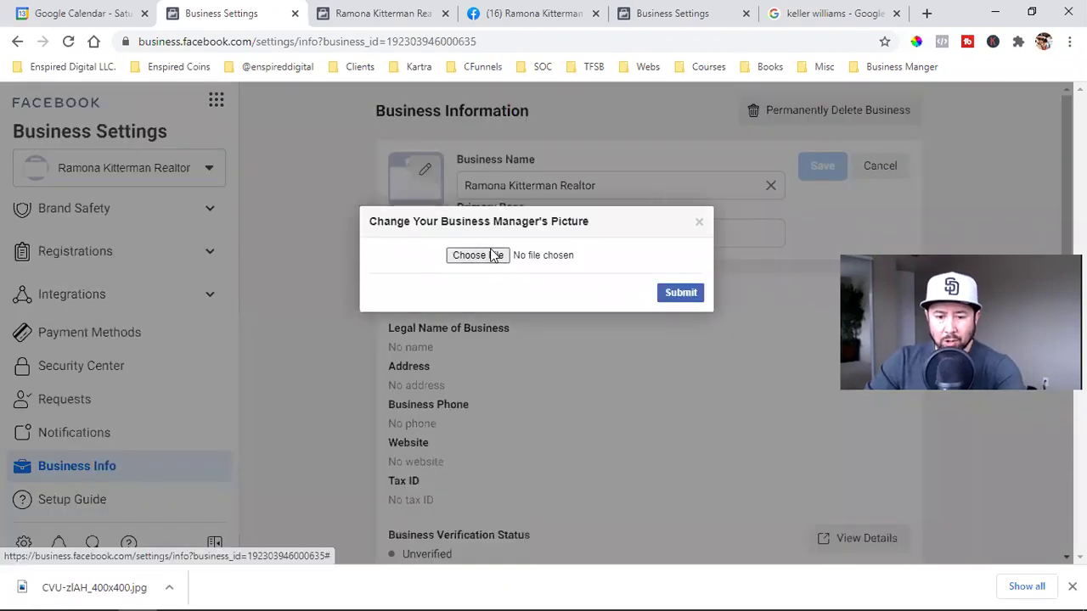
click(490, 255)
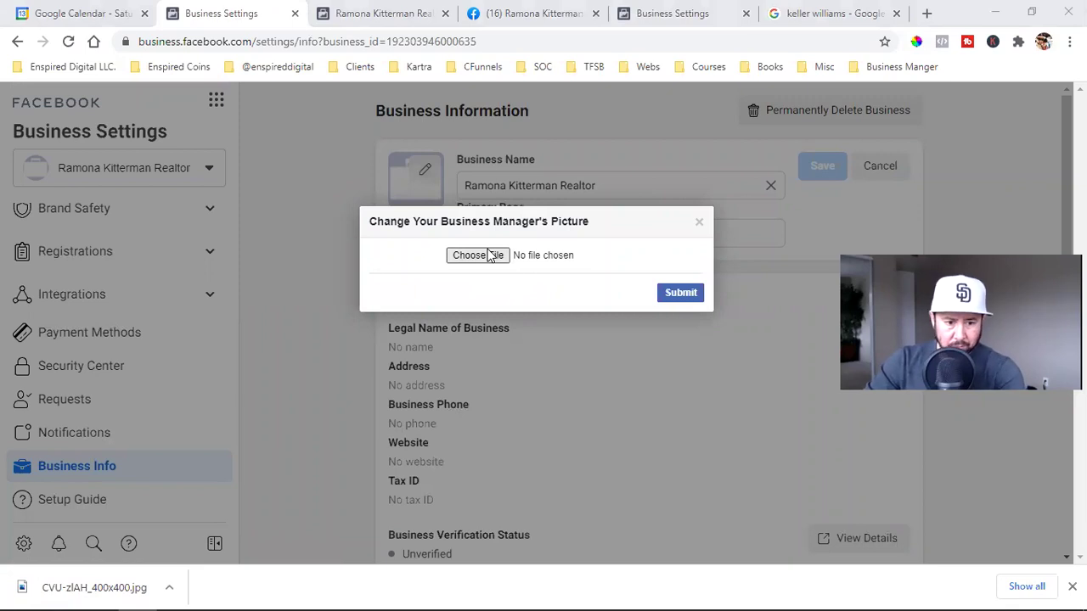
double_click(377, 355)
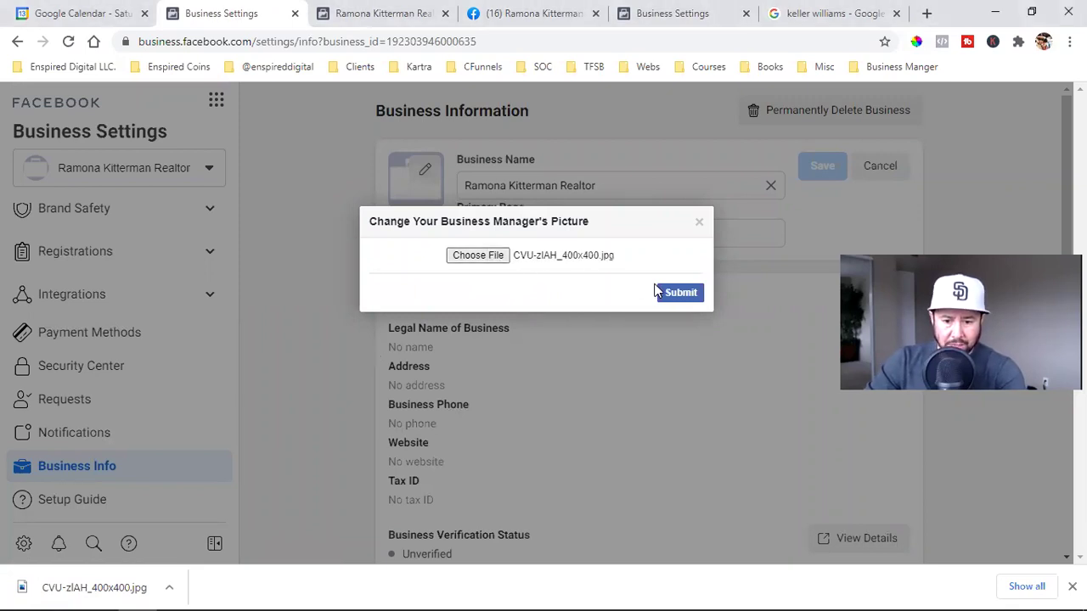
click(678, 293)
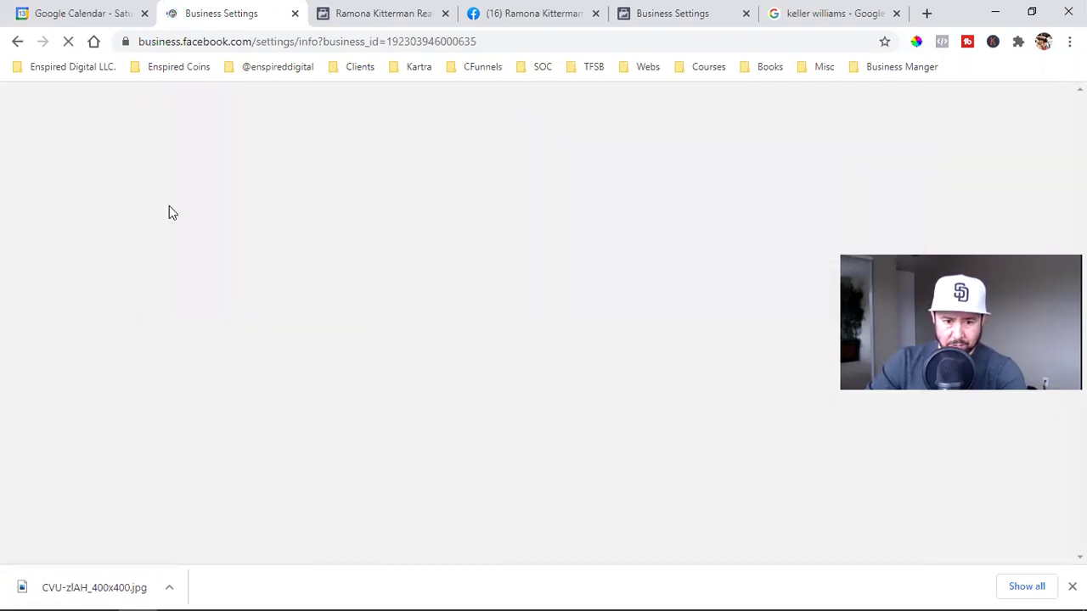
Close the Keller Williams search tab and inspect the Business Info legal name field.
click(895, 14)
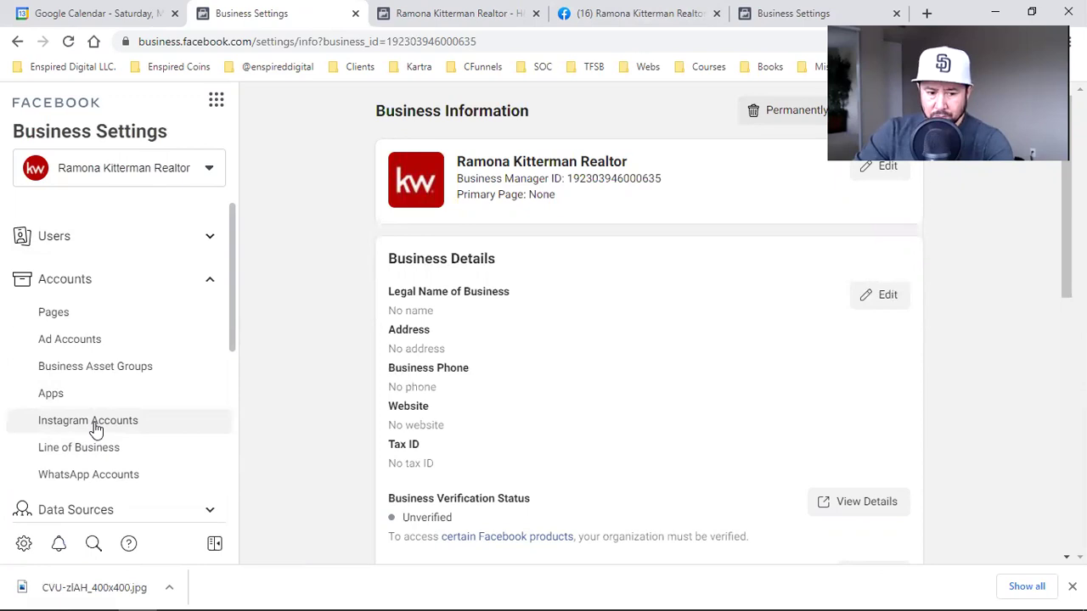
scroll(96, 429, down, 5)
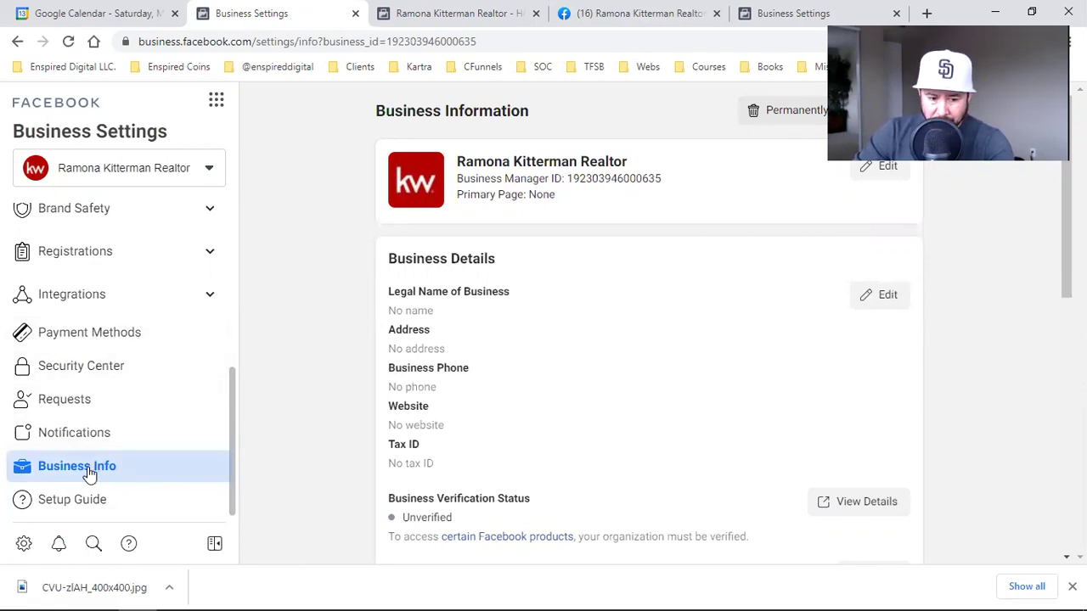
scroll(399, 272, down, 1)
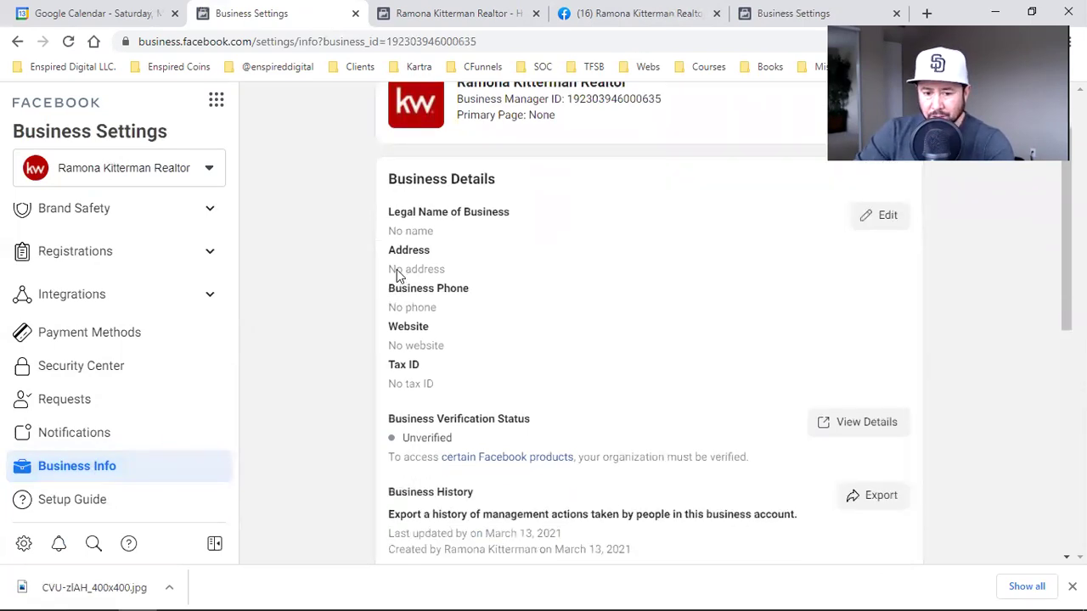
double_click(428, 227)
click(428, 227)
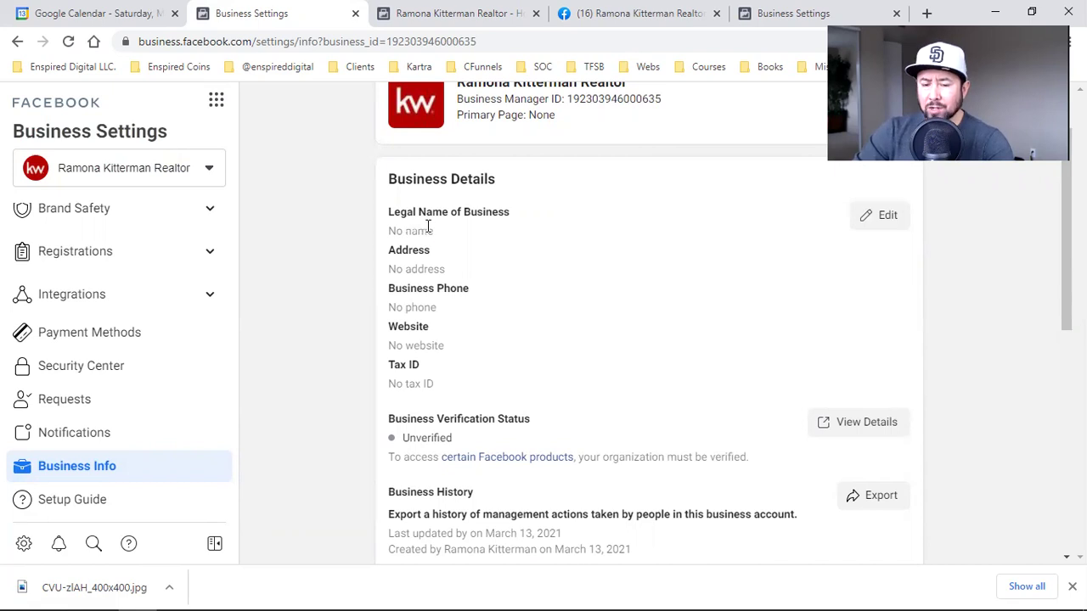
triple_click(425, 228)
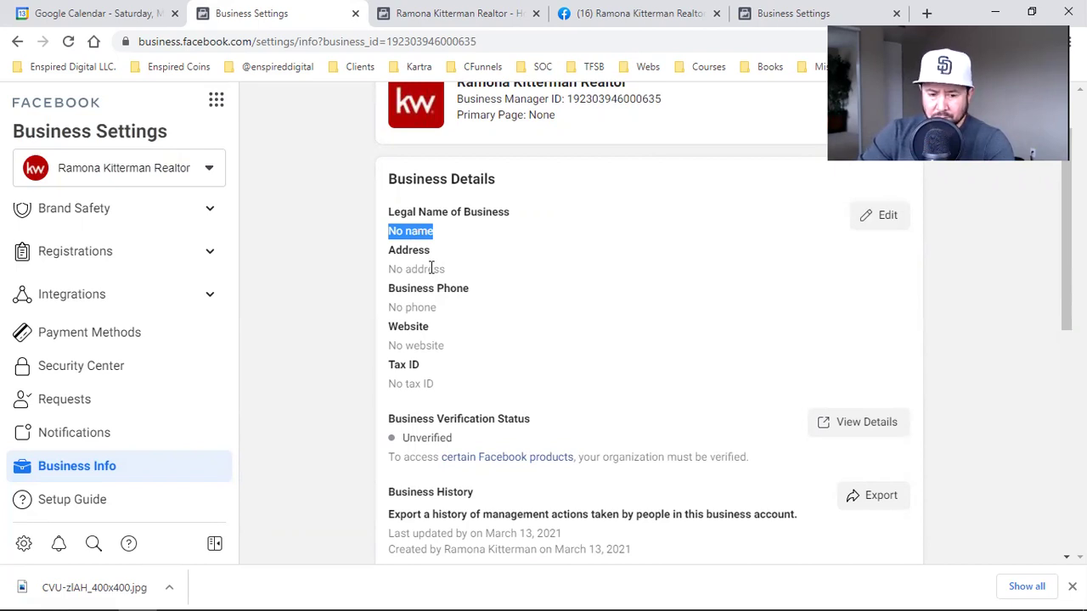
Resend the business verification email.
scroll(456, 283, down, 6)
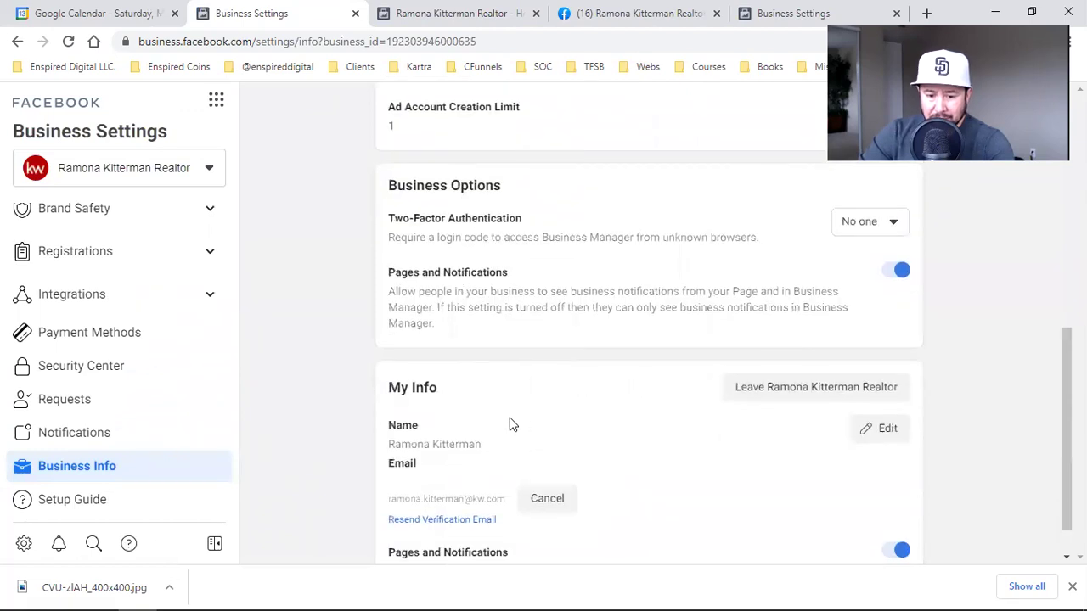
scroll(514, 422, down, 1)
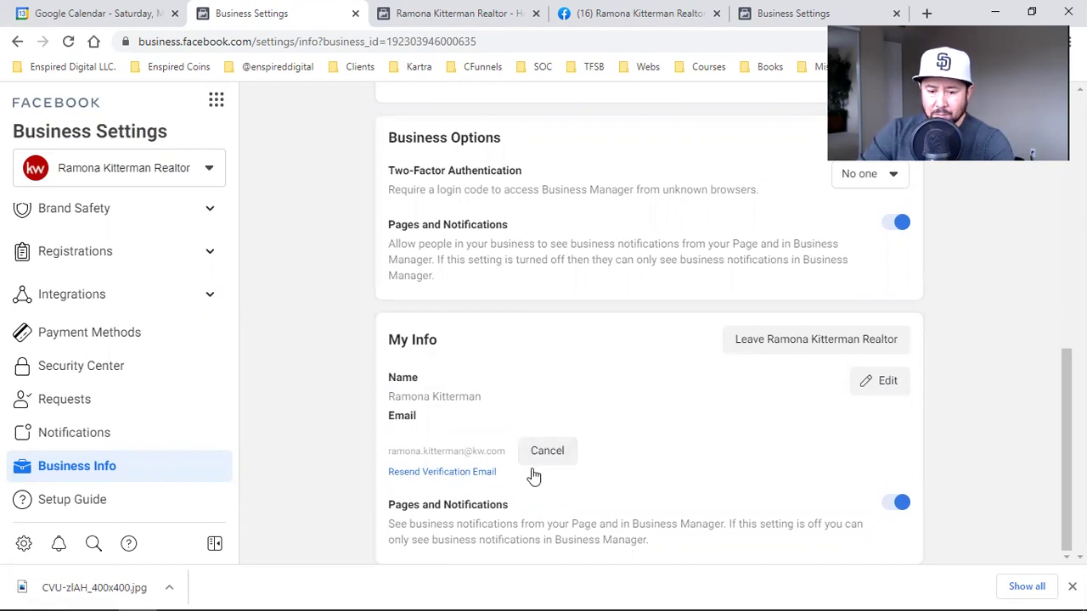
click(447, 480)
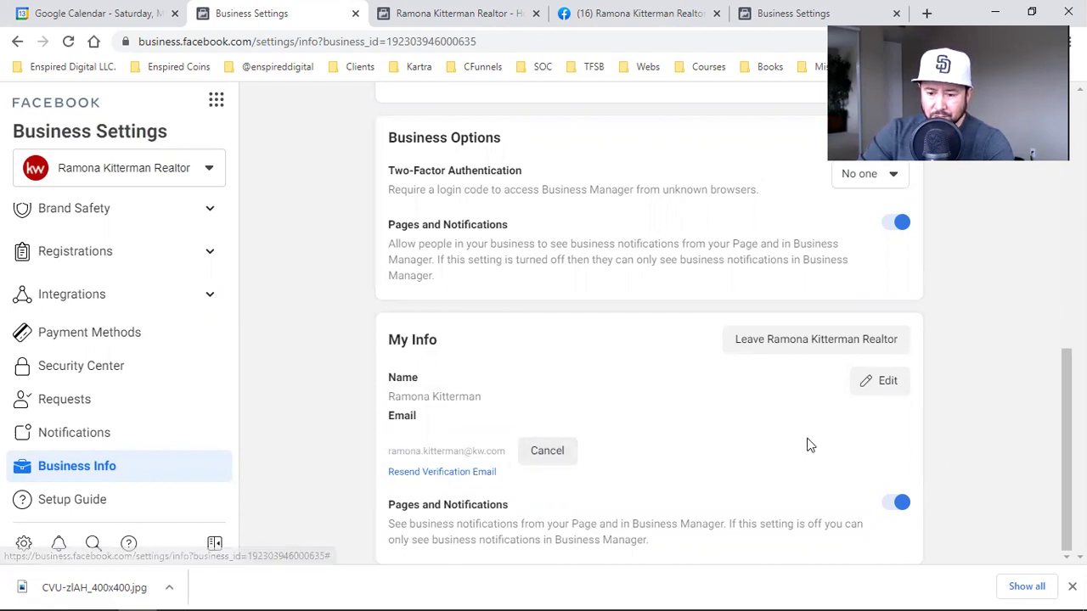
scroll(807, 444, up, 5)
scroll(807, 444, up, 3)
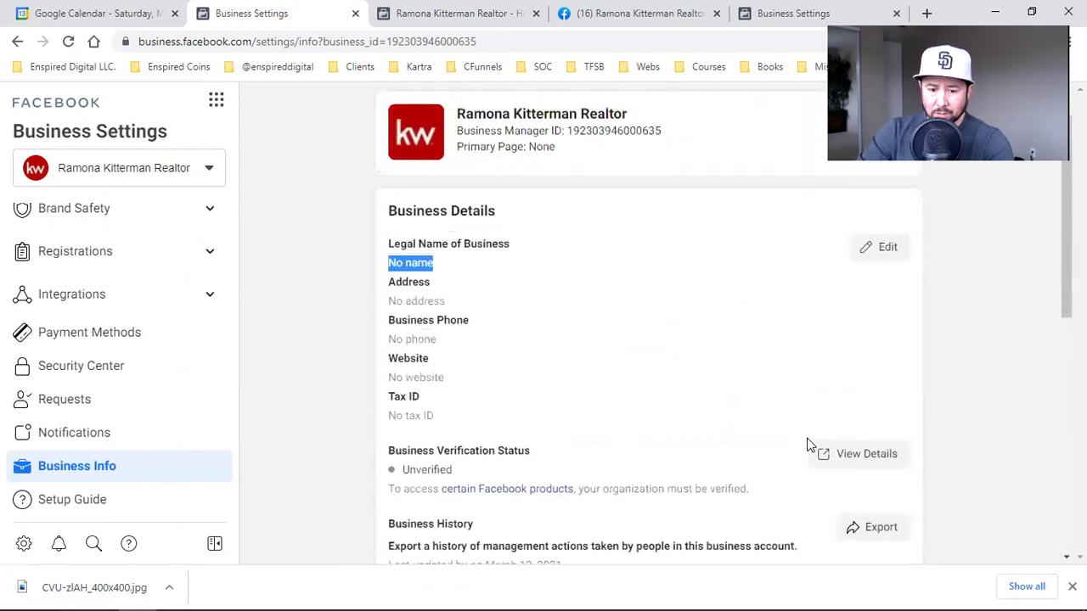
scroll(808, 444, down, 4)
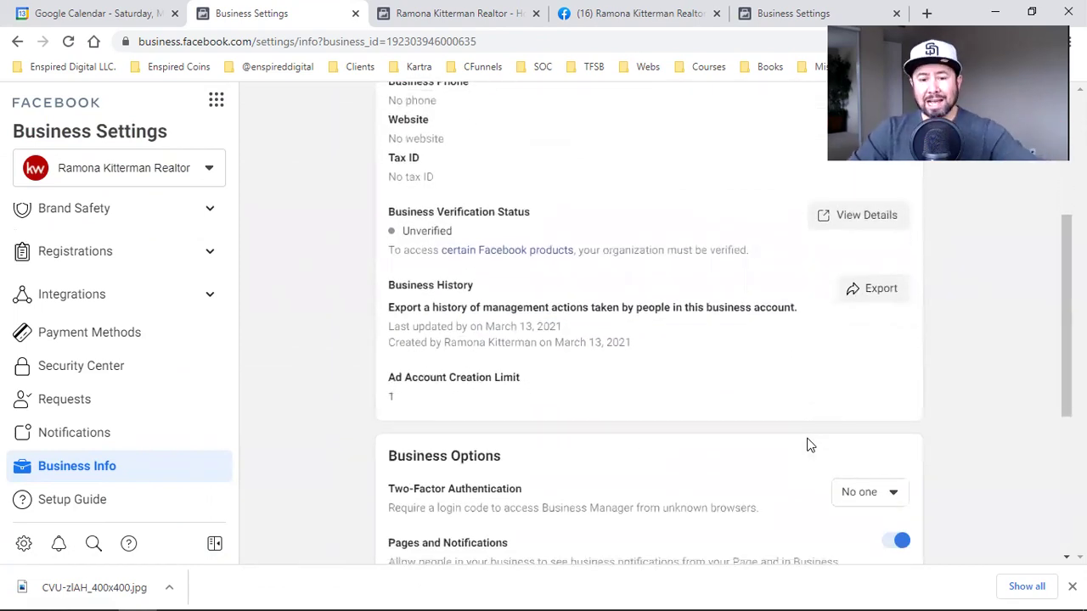
Open the Pages settings showing the realtor's Page and its one person with access.
triple_click(482, 382)
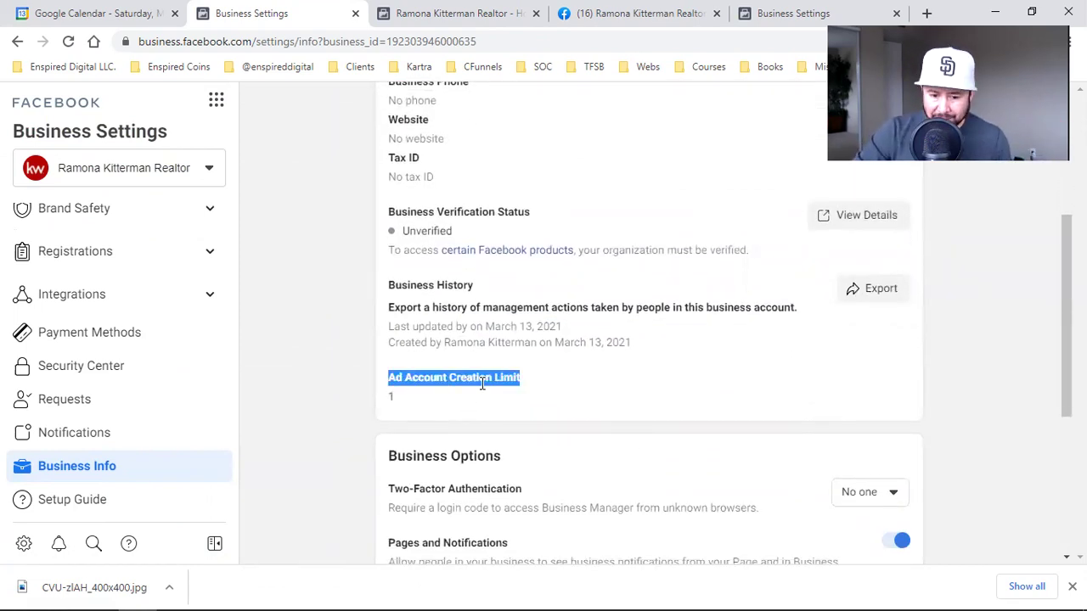
click(409, 408)
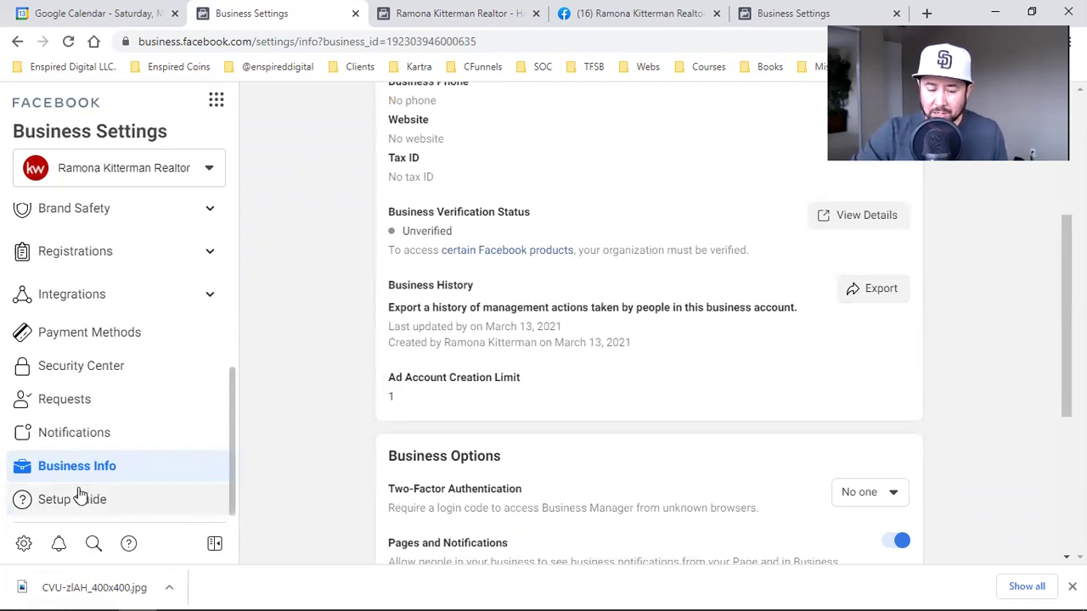
scroll(337, 427, up, 4)
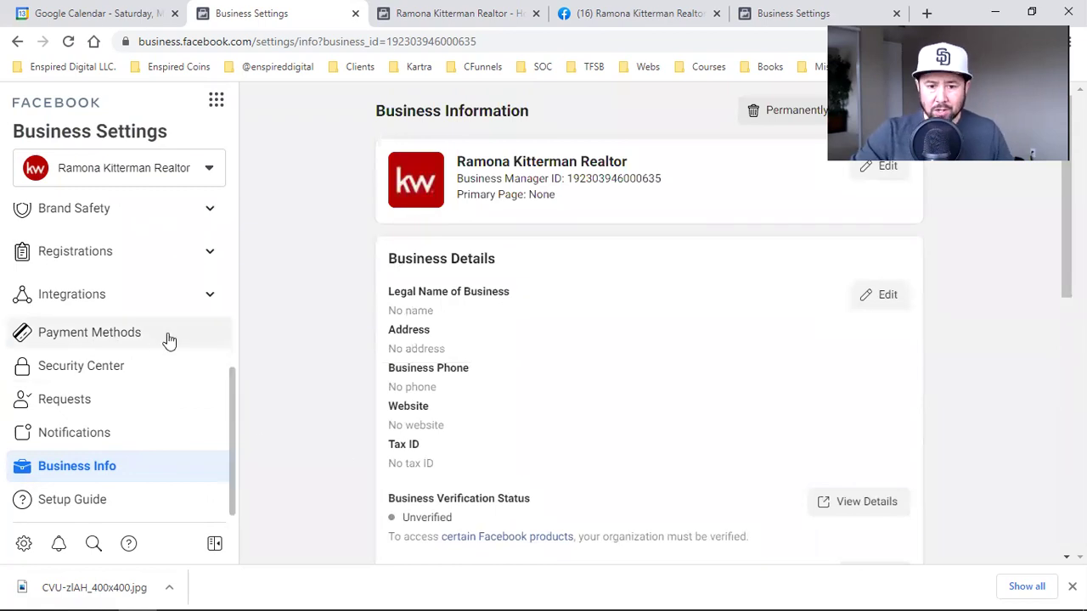
scroll(170, 340, up, 3)
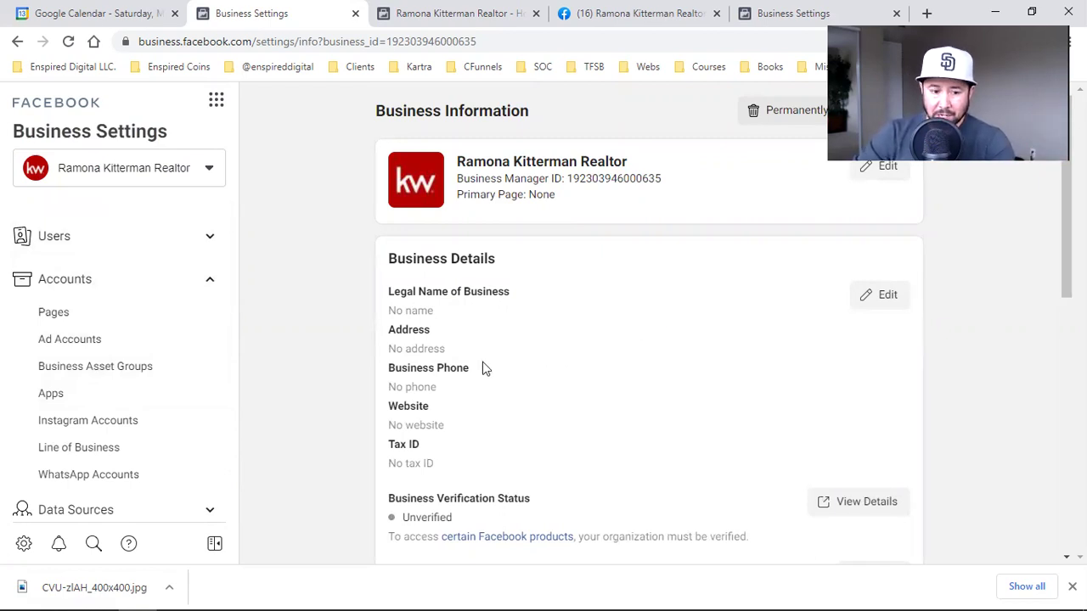
click(80, 313)
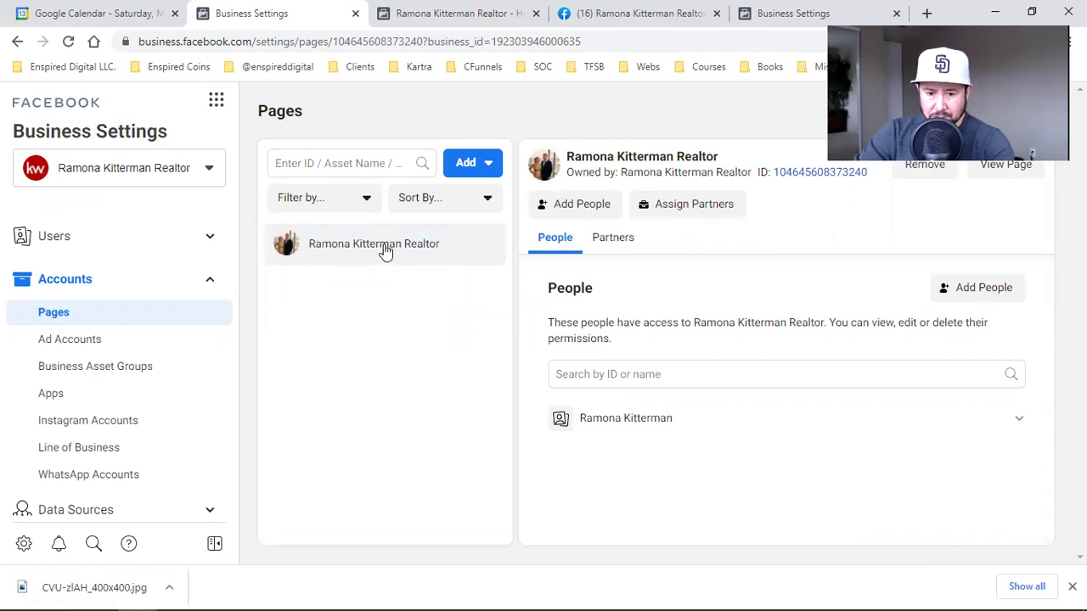
Assign the listed person to the realtor's Page with full Manage Page control.
click(983, 287)
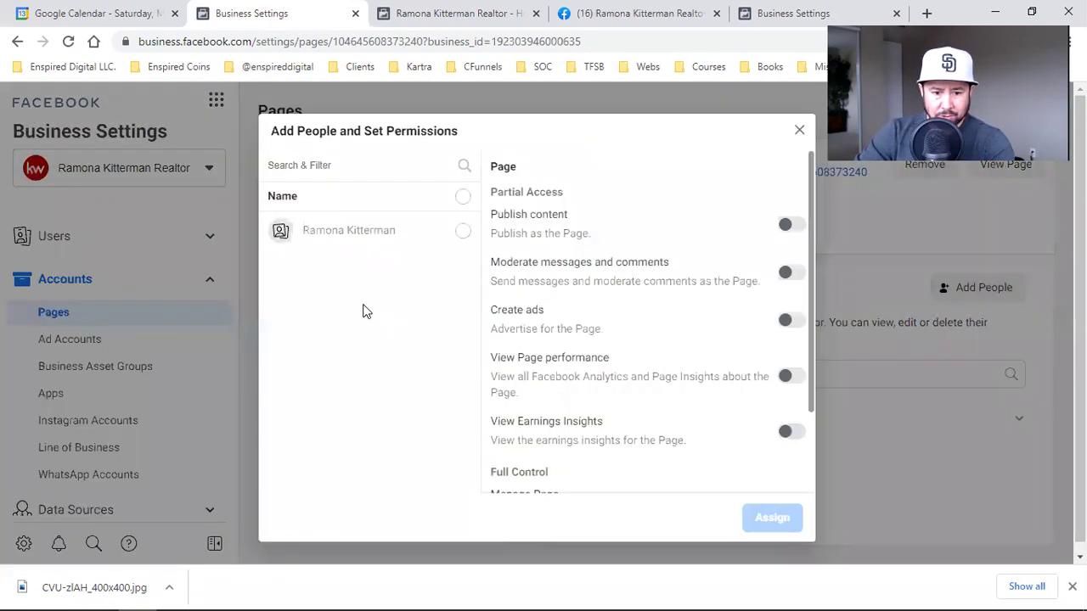
click(464, 236)
scroll(655, 345, down, 2)
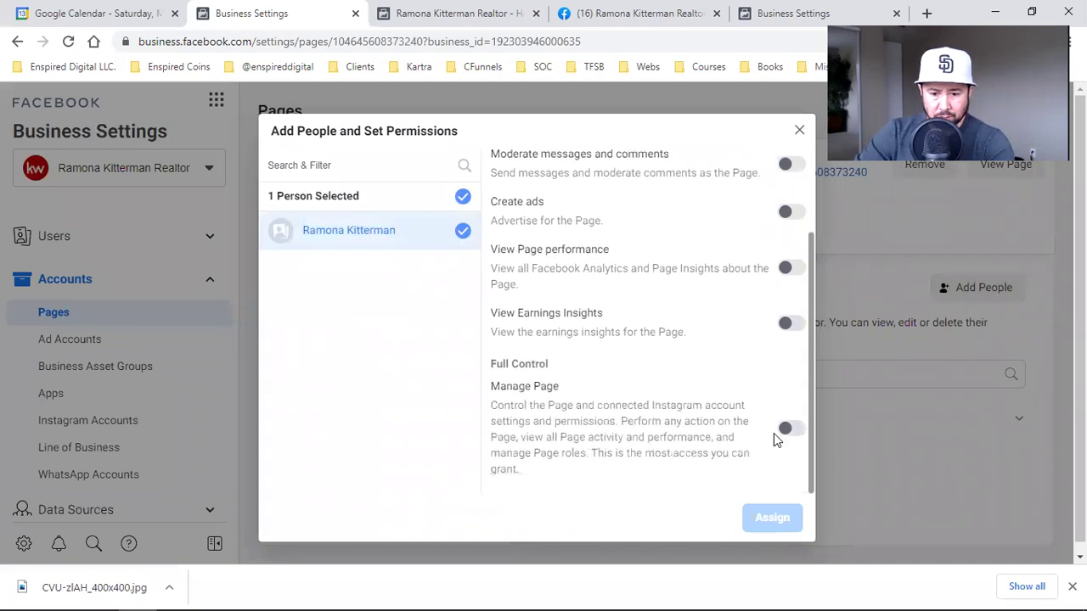
click(794, 433)
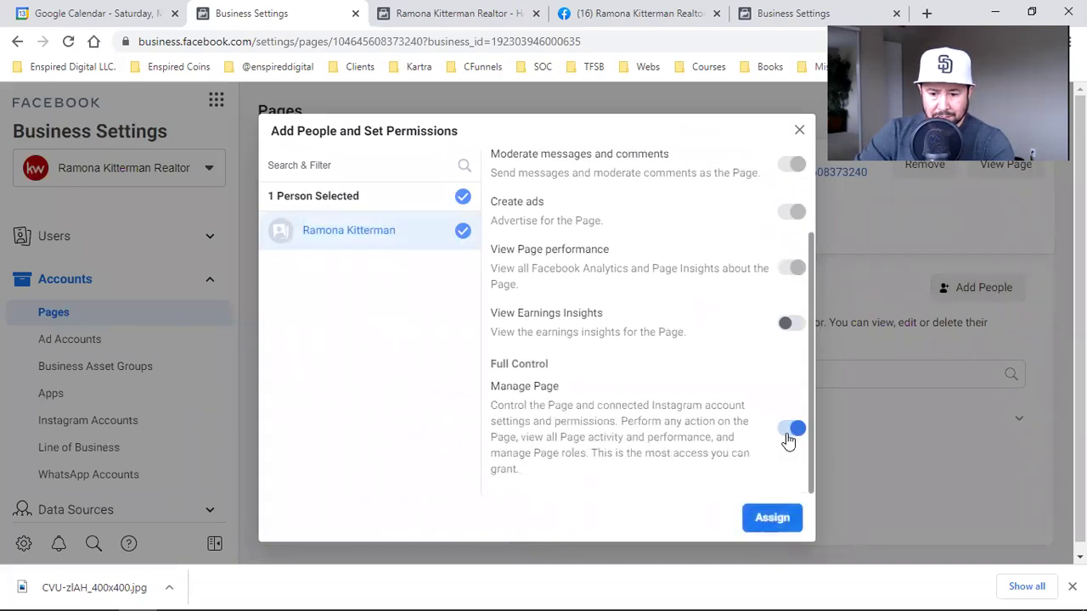
click(783, 529)
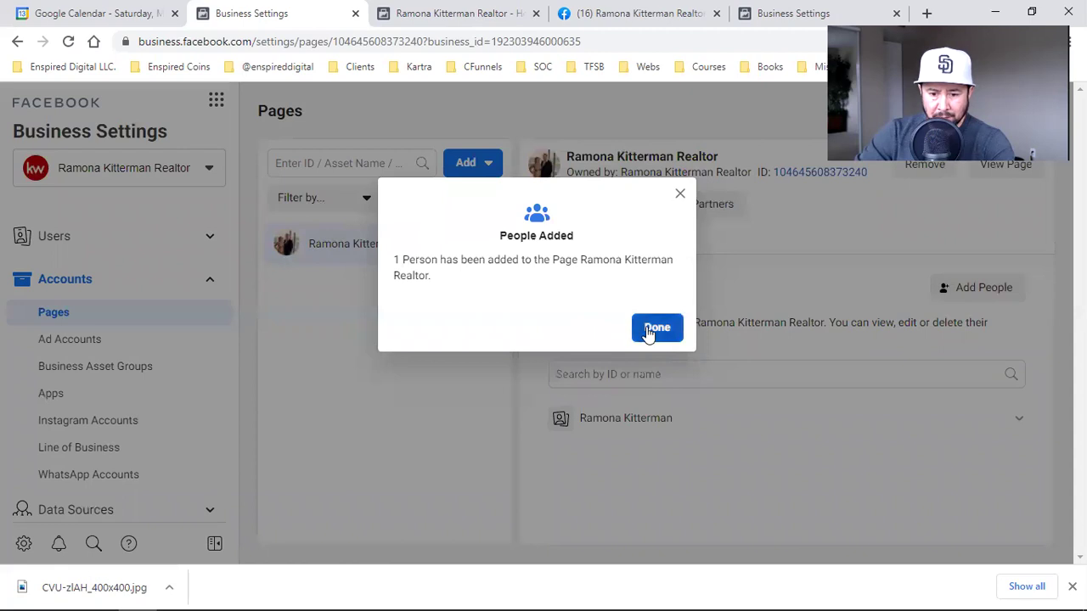
click(655, 337)
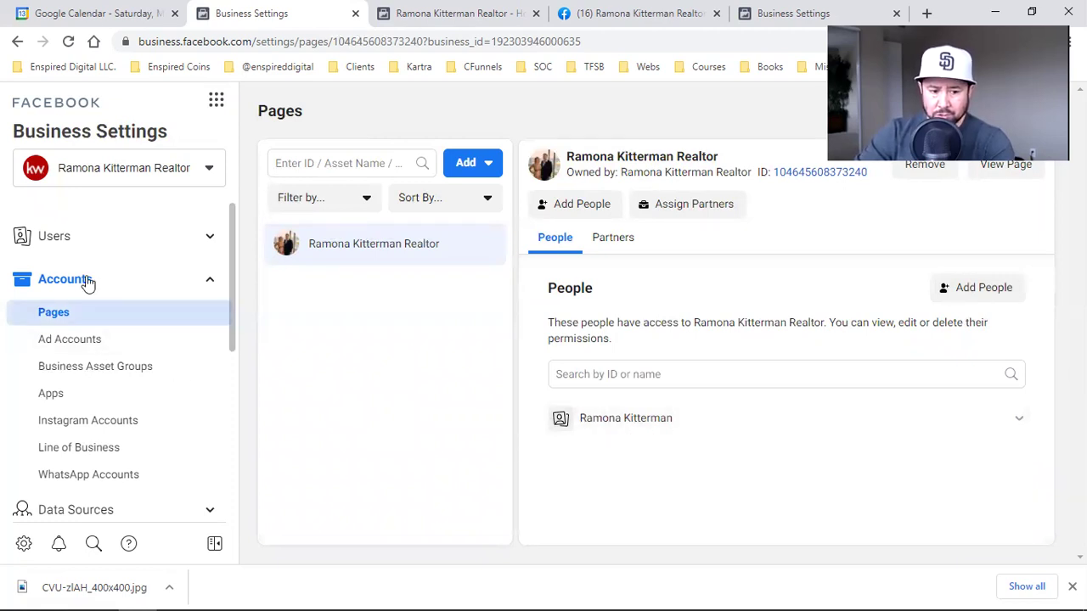
Bring up the personal profile and scroll down to the Intro's kw.com website link.
click(458, 13)
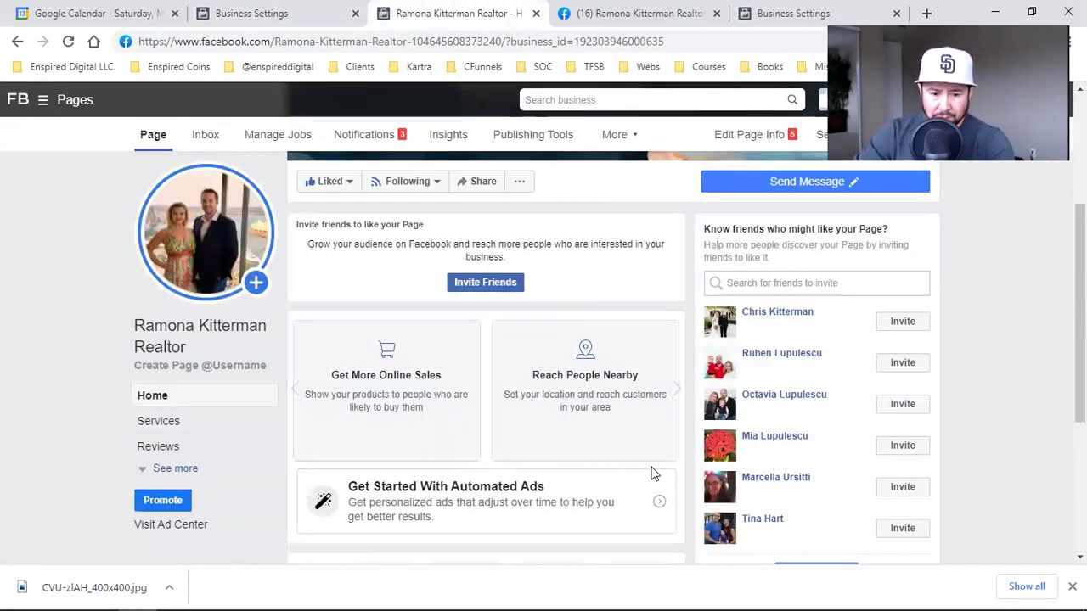
click(591, 10)
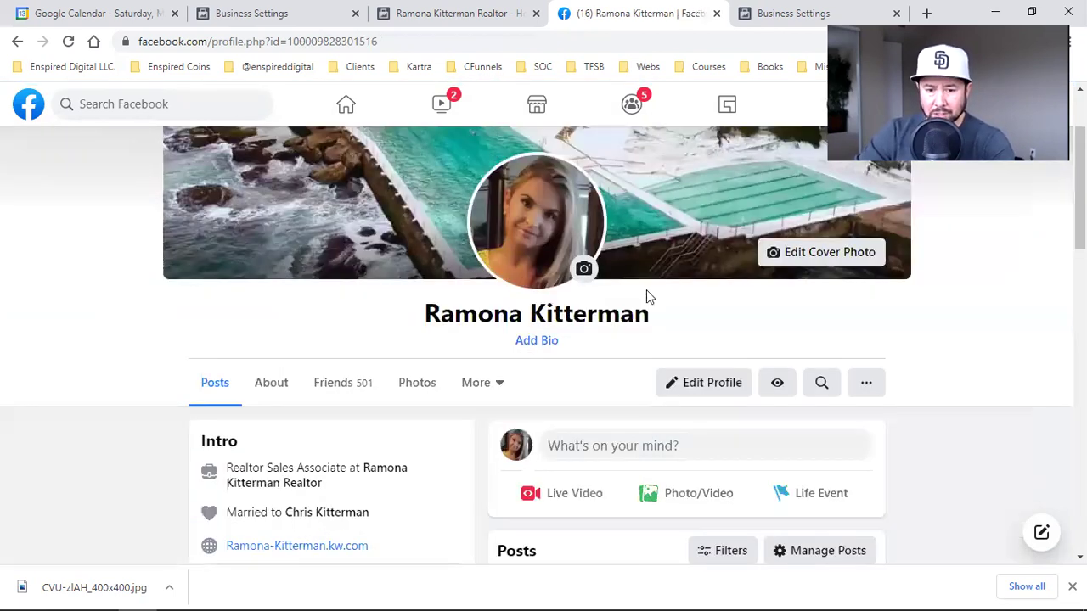
mouse_move(387, 477)
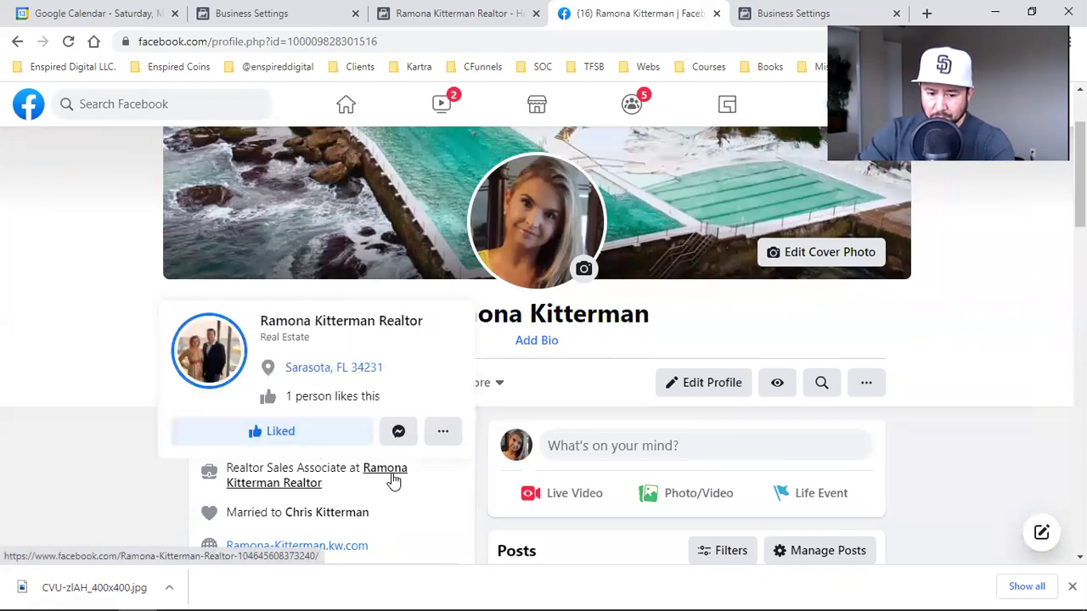
scroll(393, 481, down, 2)
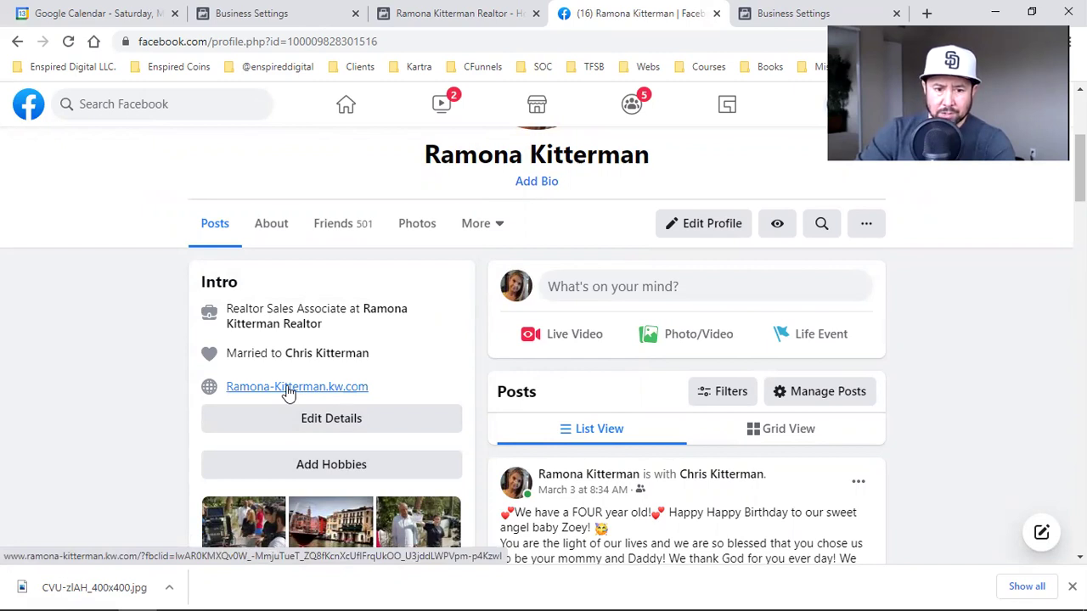
Open the profile's kw.com link and reload the address using only the copied domain.
click(317, 390)
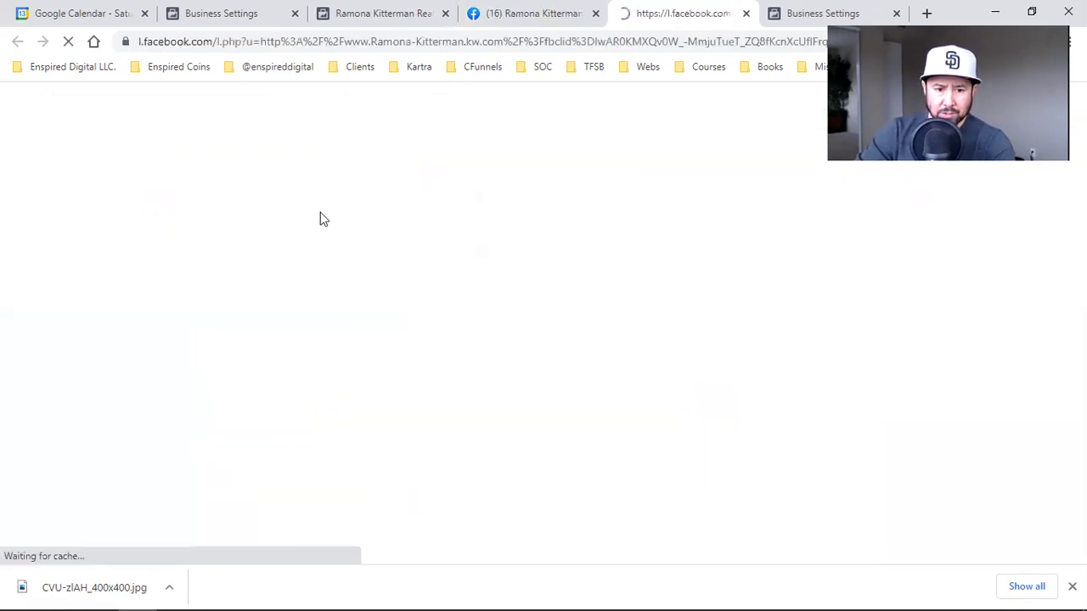
click(297, 44)
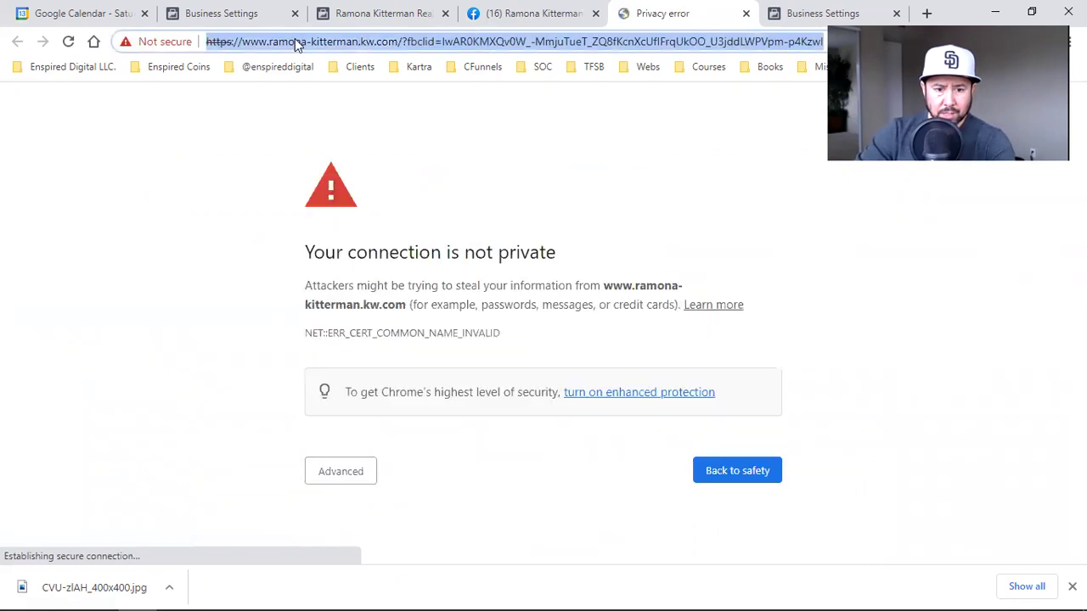
click(250, 42)
drag(241, 42, 399, 42)
right_click(367, 43)
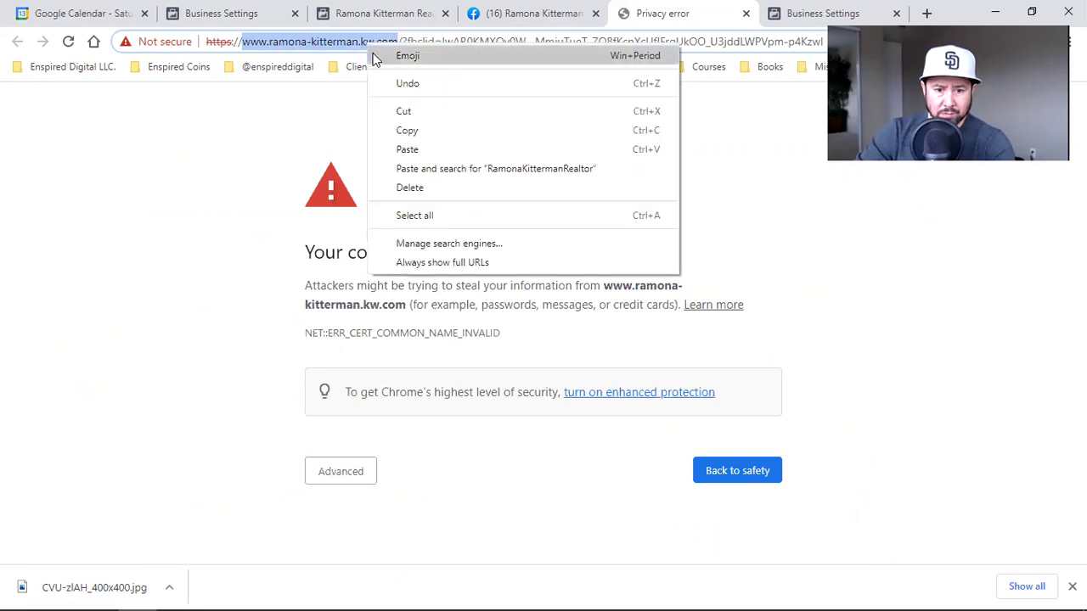
click(406, 131)
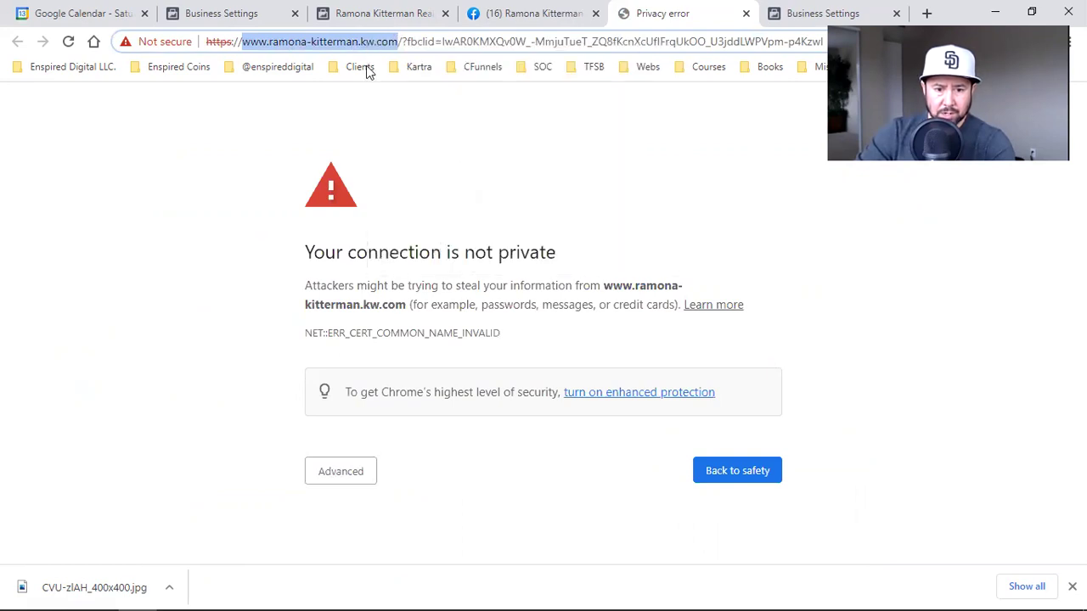
triple_click(381, 42)
key(ctrl+v)
key(Return)
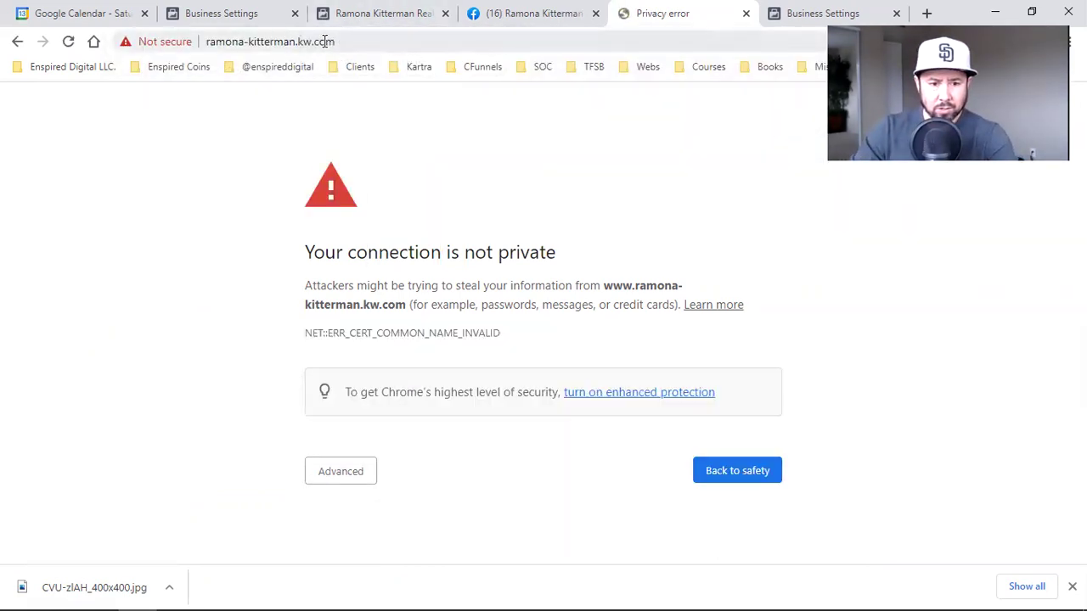
double_click(328, 41)
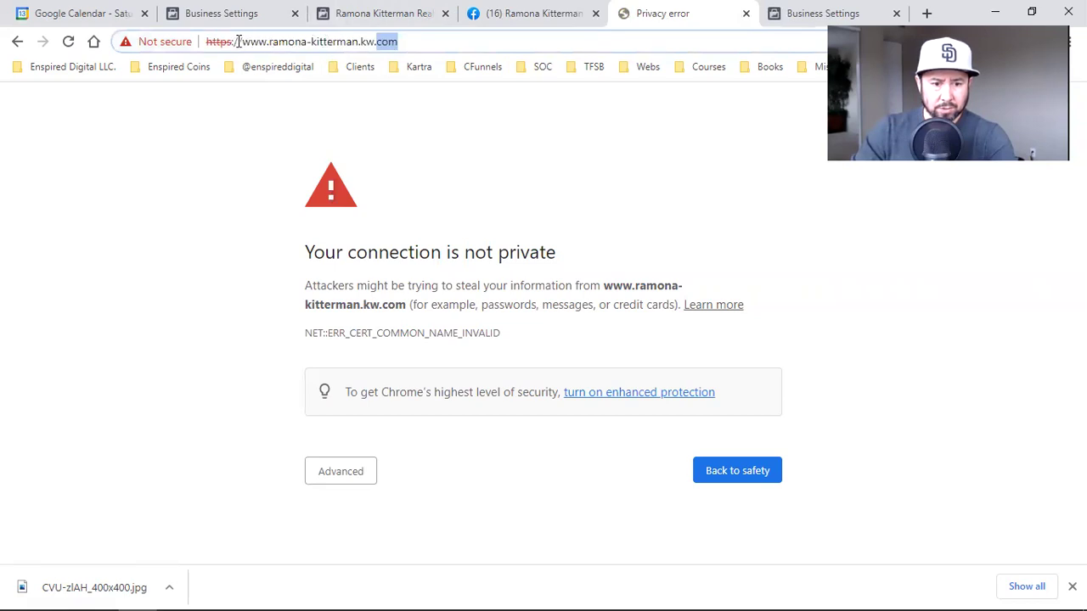
click(270, 42)
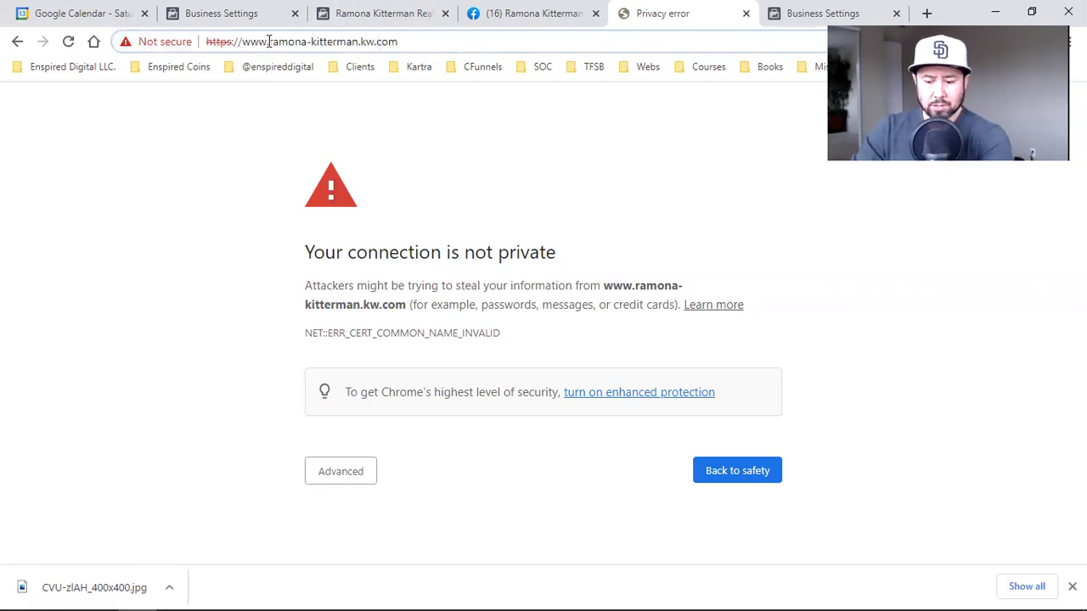
key(BackSpace)
key(BackSpace)
key(BackSpace)
key(BackSpace)
key(BackSpace)
key(BackSpace)
key(BackSpace)
key(BackSpace)
key(BackSpace)
key(BackSpace)
key(BackSpace)
key(BackSpace)
key(Return)
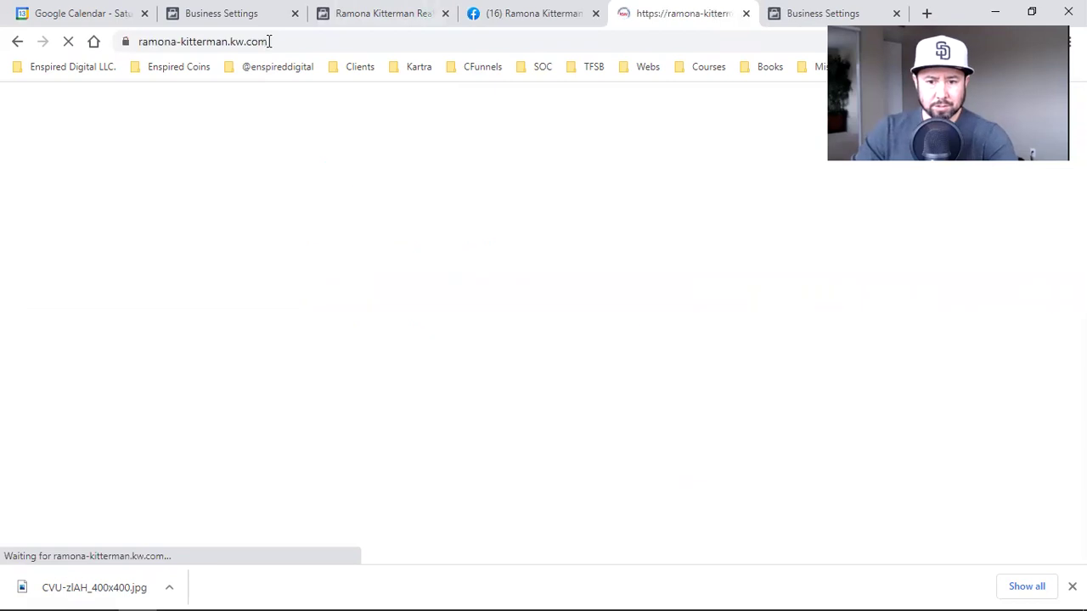
click(268, 41)
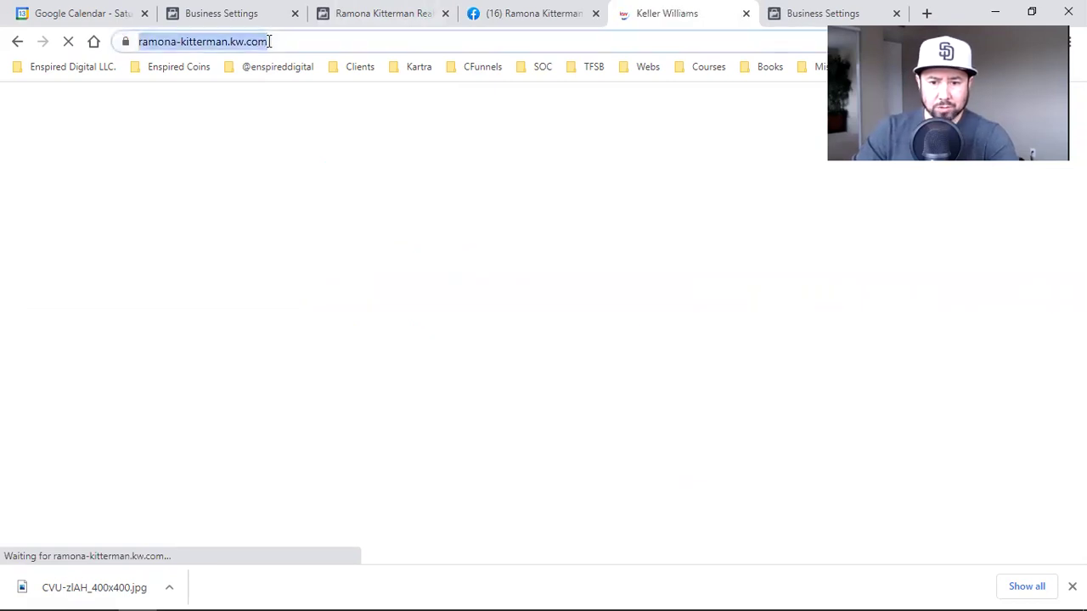
right_click(196, 44)
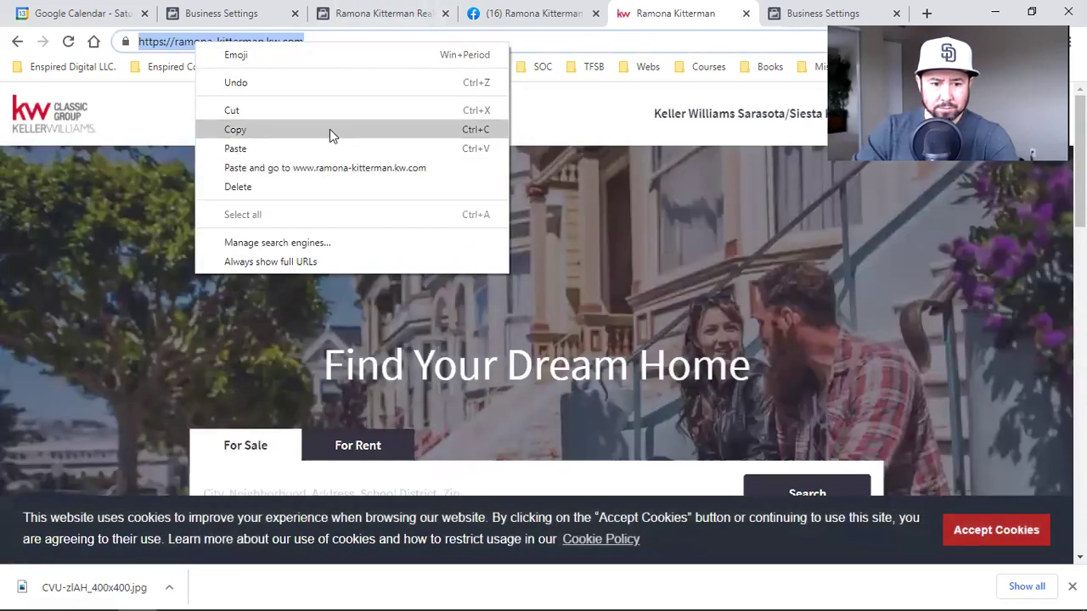
click(330, 129)
click(475, 13)
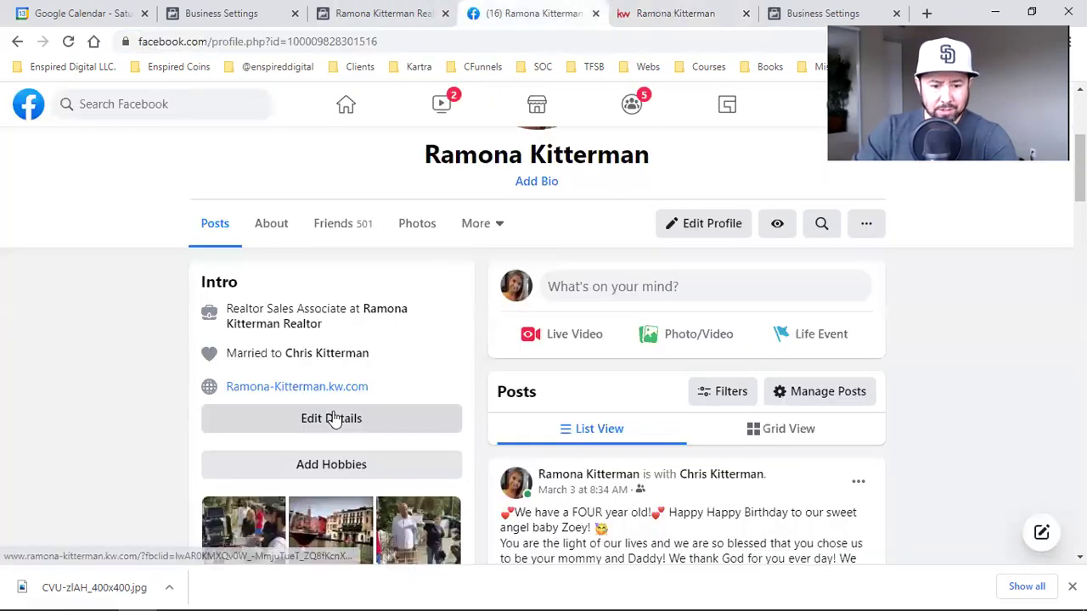